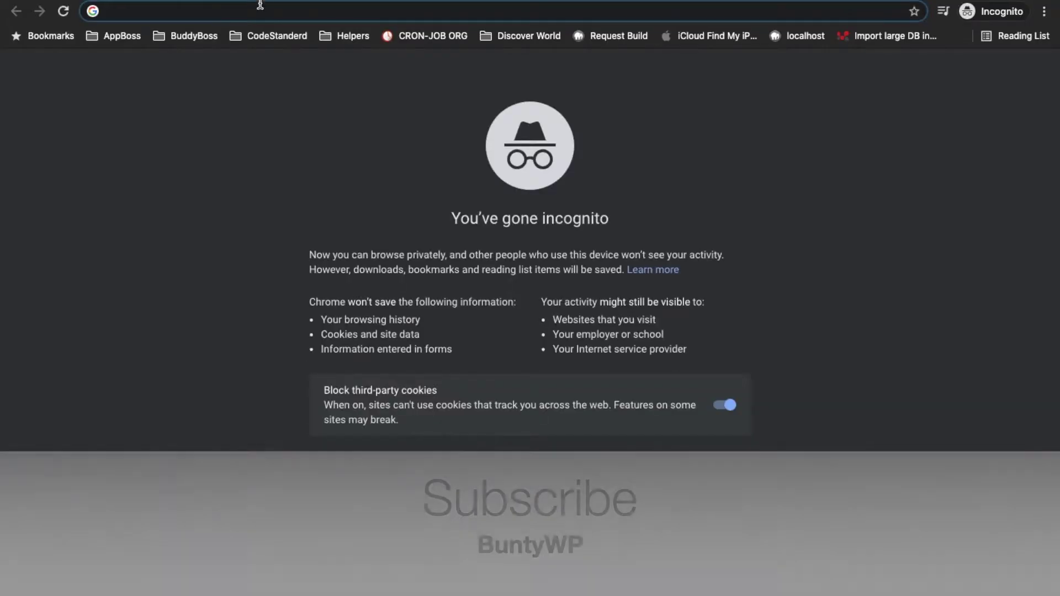
# Load the localhost:8888 directory listing from the bookmarks bar
pyautogui.click(787, 32)
# Open the local wordpress/ site and go to its /wp-admin login page
pyautogui.click(64, 291)
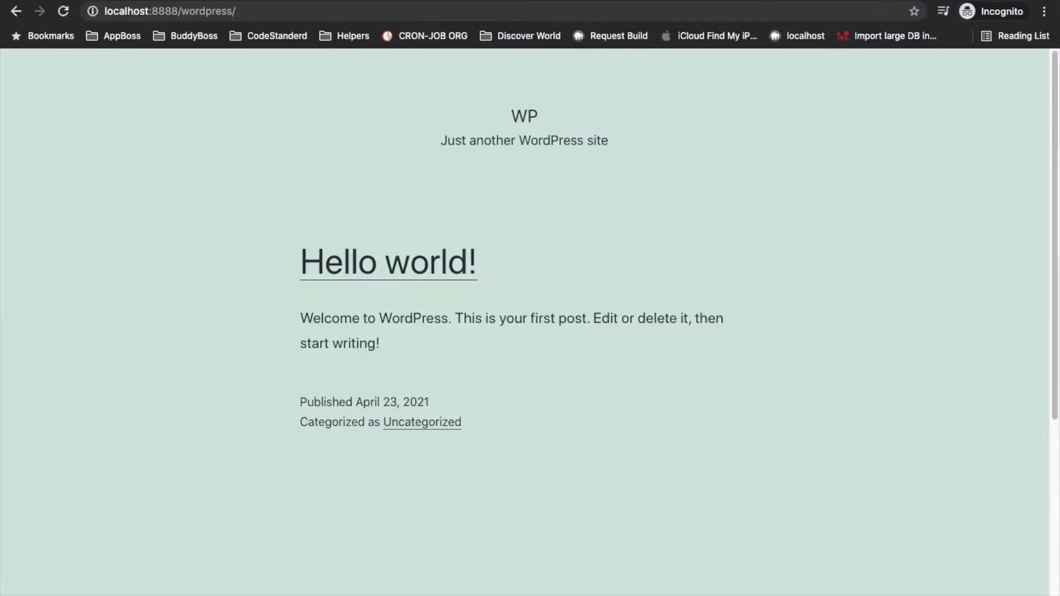
pyautogui.click(281, 10)
pyautogui.click(281, 10)
pyautogui.write('w-')
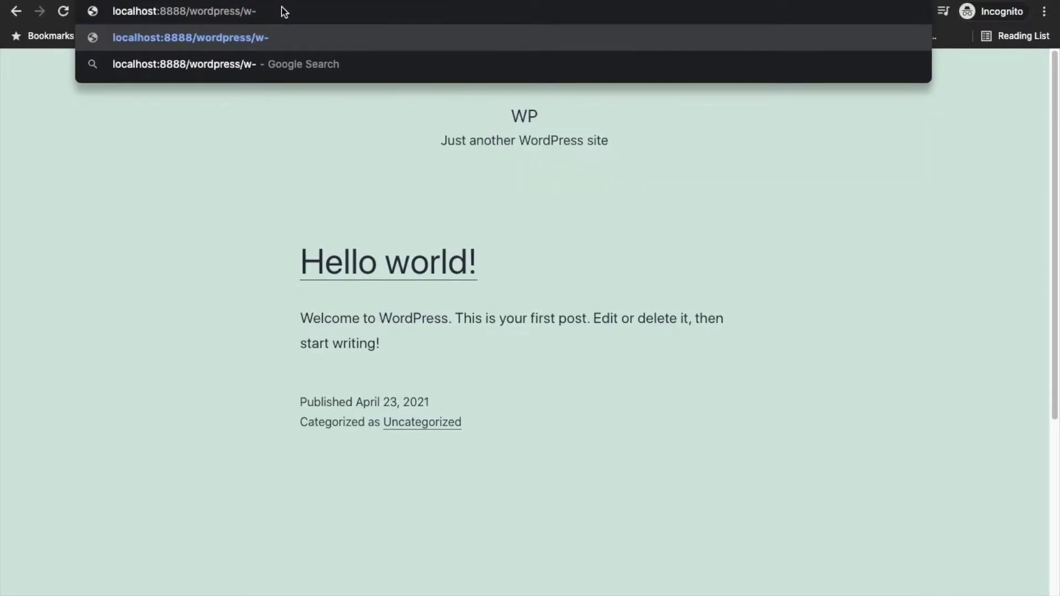
pyautogui.press('BackSpace')
pyautogui.write('p-a')
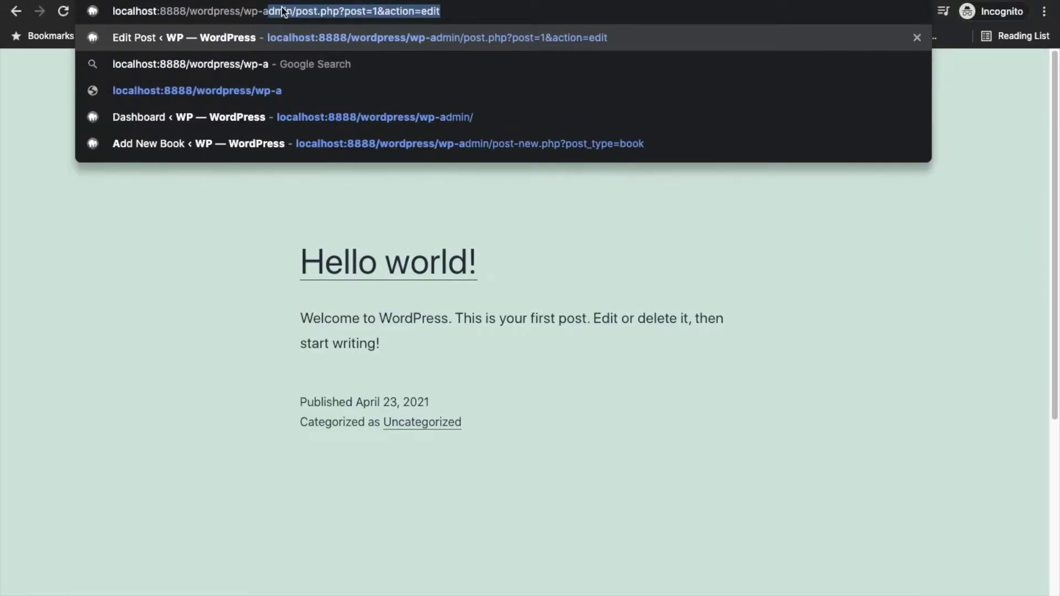
pyautogui.press('Right')
pyautogui.press('BackSpace')
pyautogui.press('BackSpace')
pyautogui.press('BackSpace')
pyautogui.press('BackSpace')
pyautogui.press('BackSpace')
pyautogui.press('BackSpace')
pyautogui.press('BackSpace')
pyautogui.press('BackSpace')
pyautogui.press('BackSpace')
pyautogui.press('BackSpace')
pyautogui.press('BackSpace')
pyautogui.press('BackSpace')
pyautogui.press('BackSpace')
pyautogui.press('BackSpace')
pyautogui.press('BackSpace')
pyautogui.press('BackSpace')
pyautogui.press('BackSpace')
pyautogui.press('BackSpace')
pyautogui.press('BackSpace')
pyautogui.press('BackSpace')
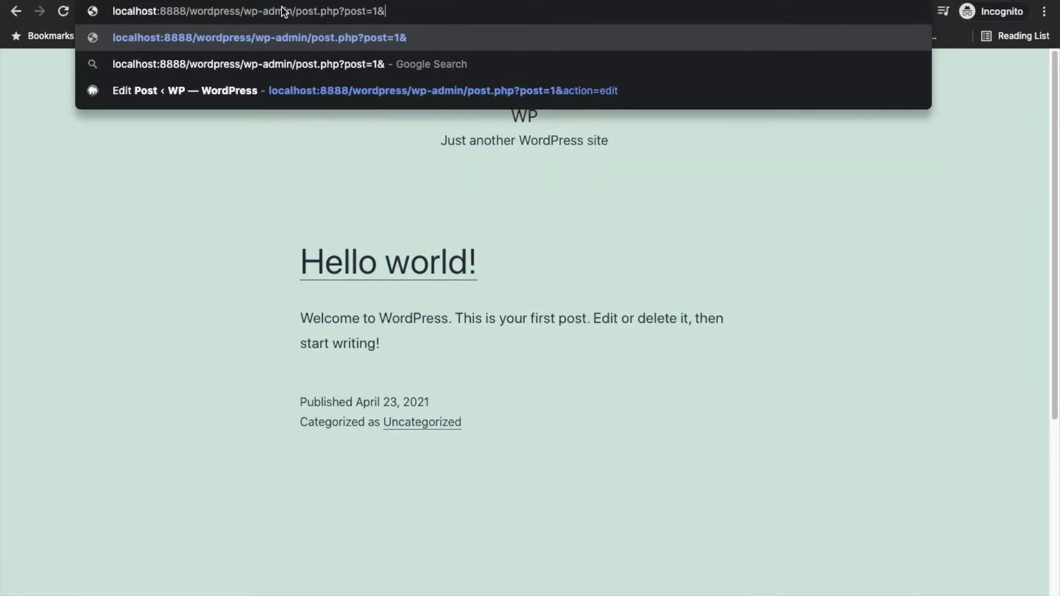
pyautogui.press('BackSpace')
pyautogui.press('BackSpace')
pyautogui.press('BackSpace')
pyautogui.press('BackSpace')
pyautogui.press('BackSpace')
pyautogui.press('Return')
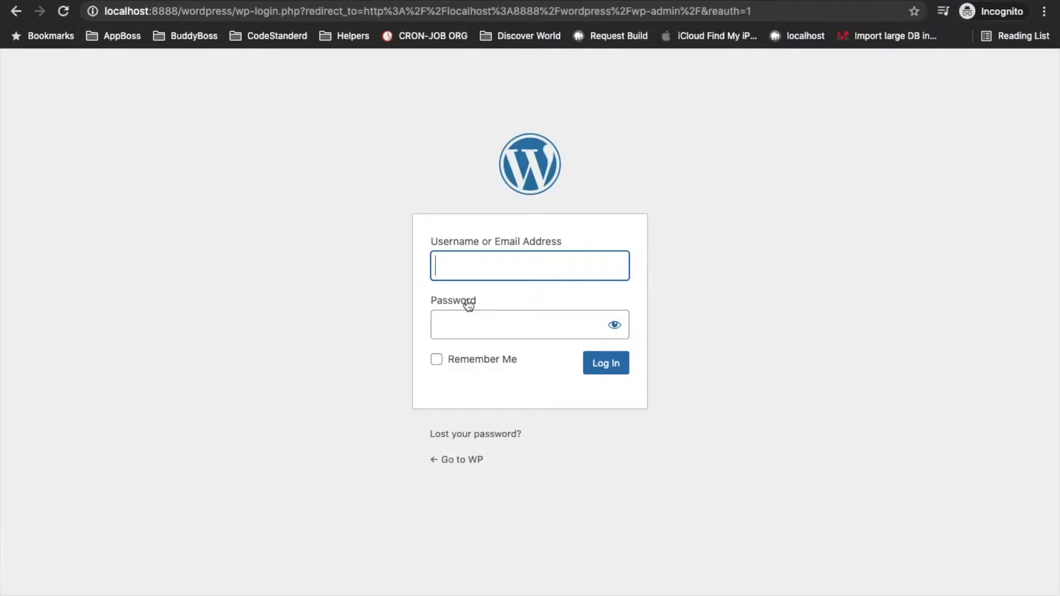
# Log in with the saved username, the account password and Remember Me ticked, then open a blank tab
pyautogui.click(484, 274)
pyautogui.click(483, 301)
pyautogui.click(482, 331)
pyautogui.write('admin')
pyautogui.click(481, 360)
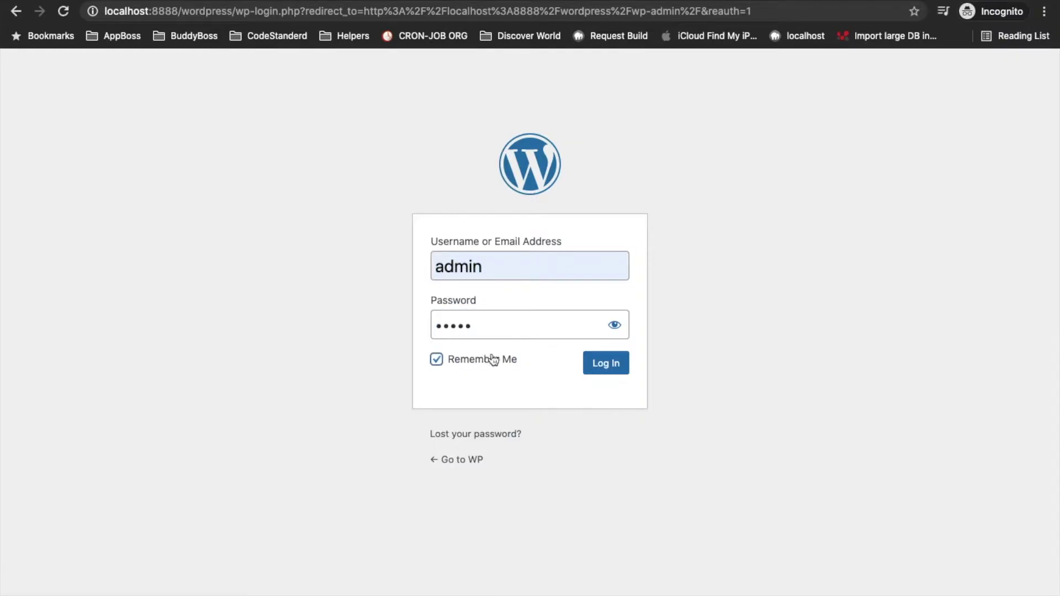
pyautogui.click(605, 363)
pyautogui.press('super+t')
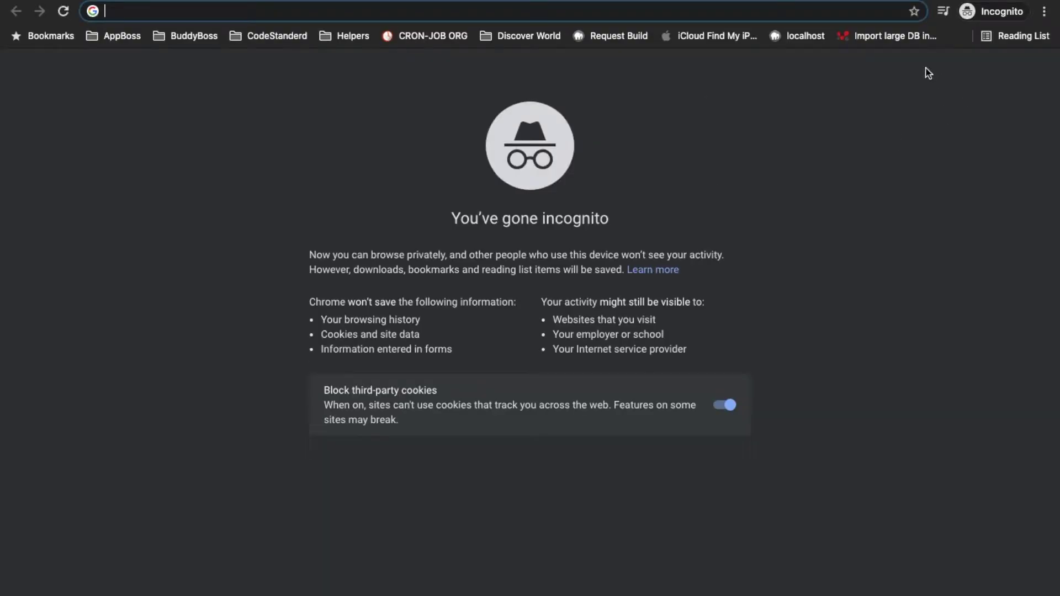
# Load localhost:8888/phpMyAdmin and open the wp database's list of 12 tables
pyautogui.click(795, 36)
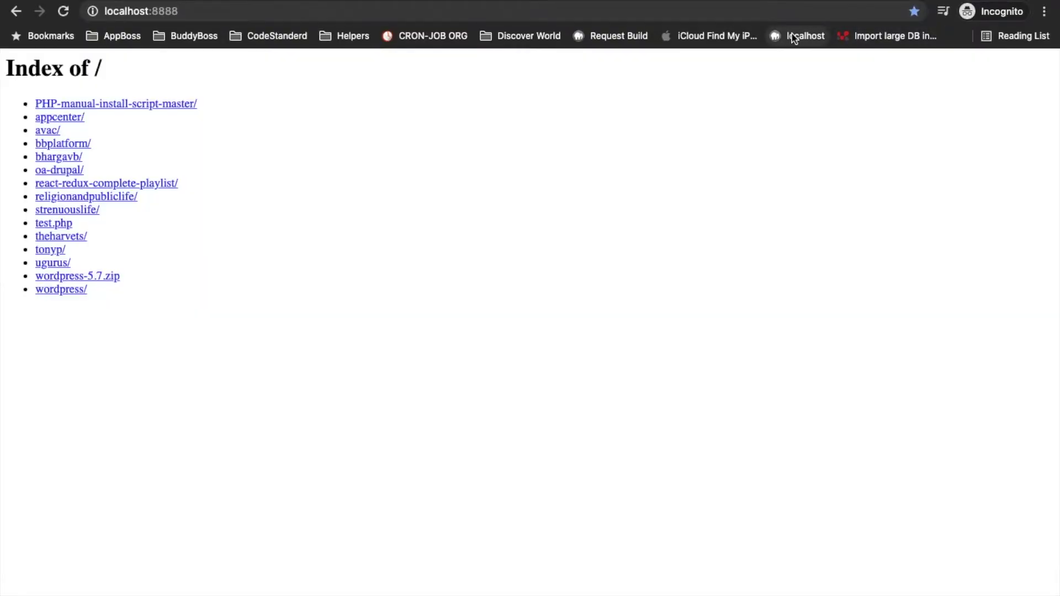
pyautogui.click(464, 11)
pyautogui.click(463, 11)
pyautogui.write('/php')
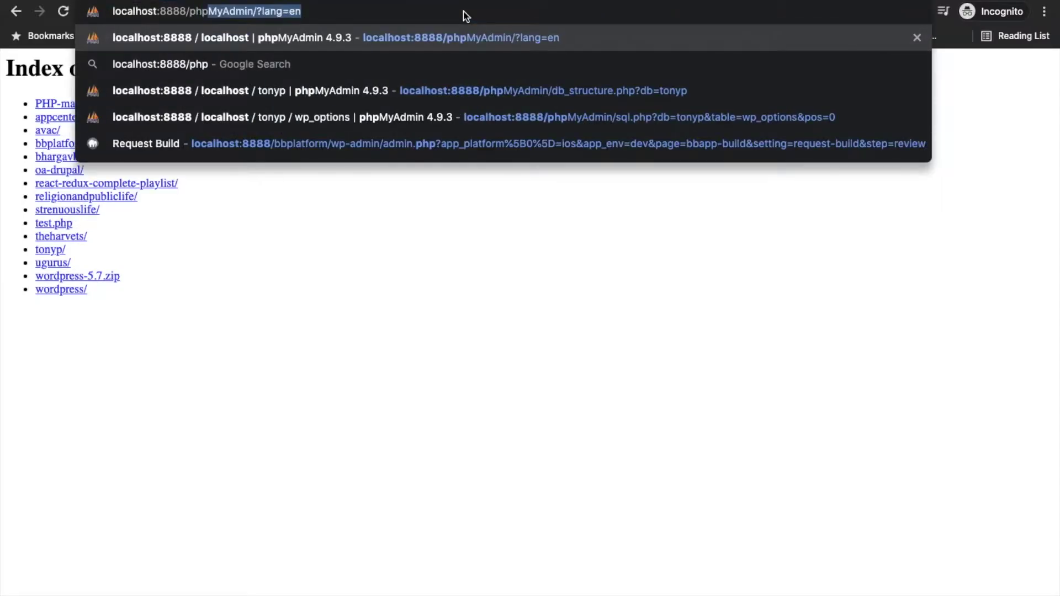
pyautogui.press('Return')
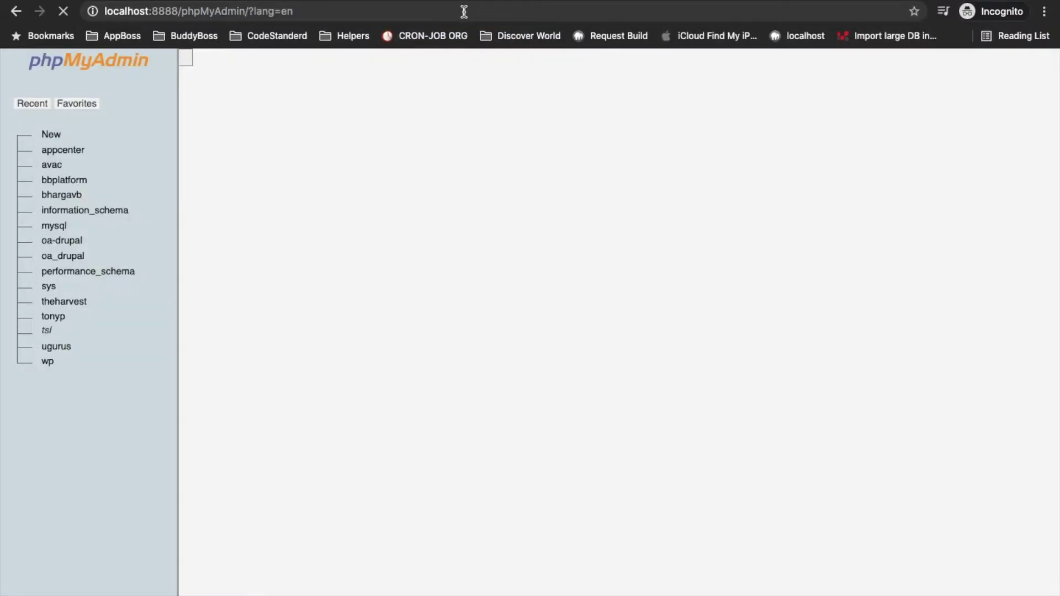
pyautogui.click(47, 362)
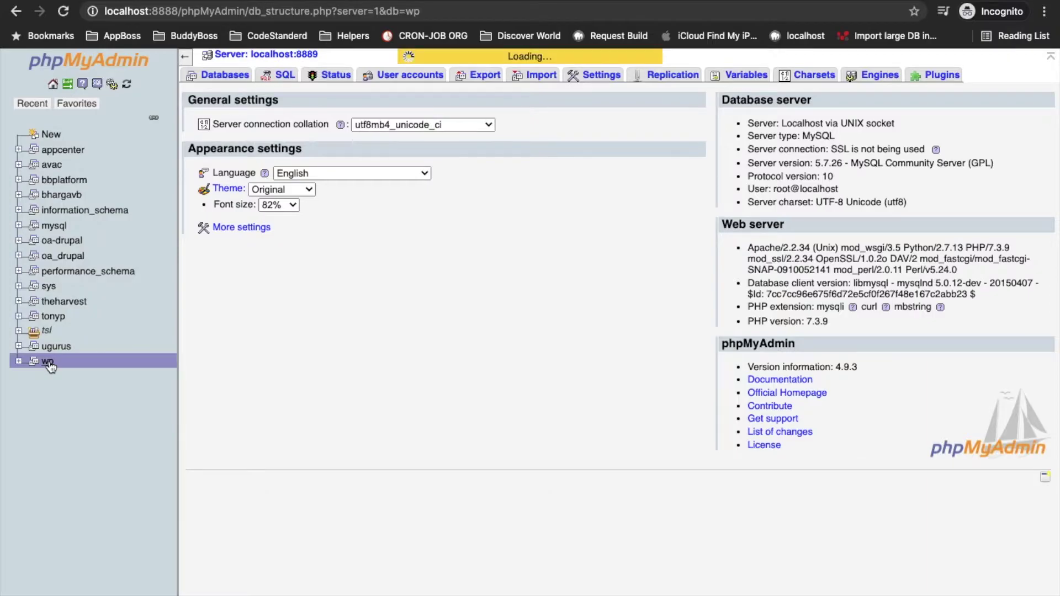
pyautogui.click(393, 57)
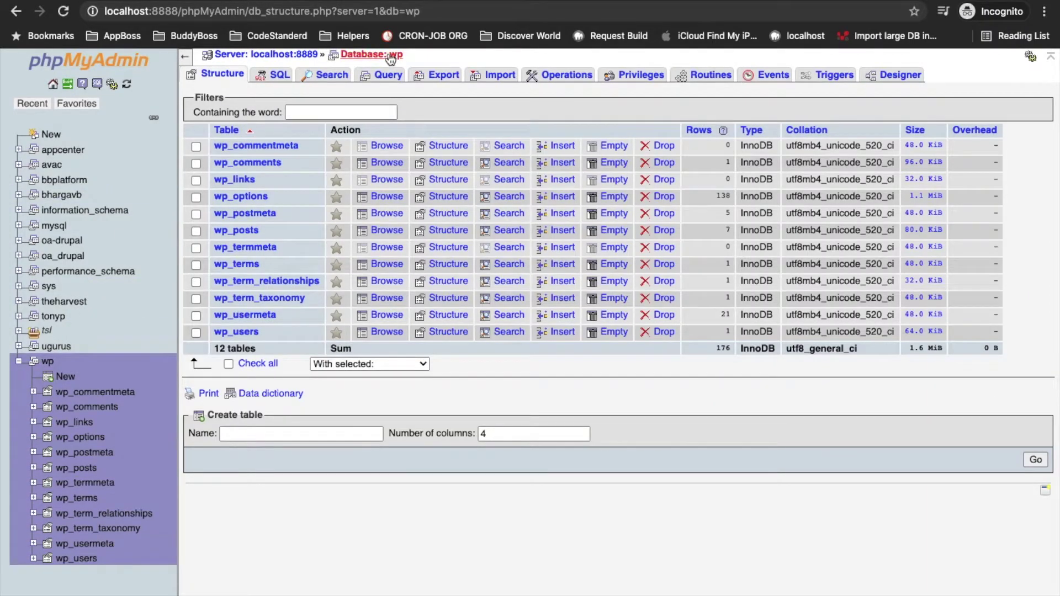
# Load localhost:8888/wordpress/wp-admin and show the Posts list containing Hello world!
pyautogui.hotkey('ctrl', 'l')
pyautogui.write('localhost:8888/wordpress/wp-admin')
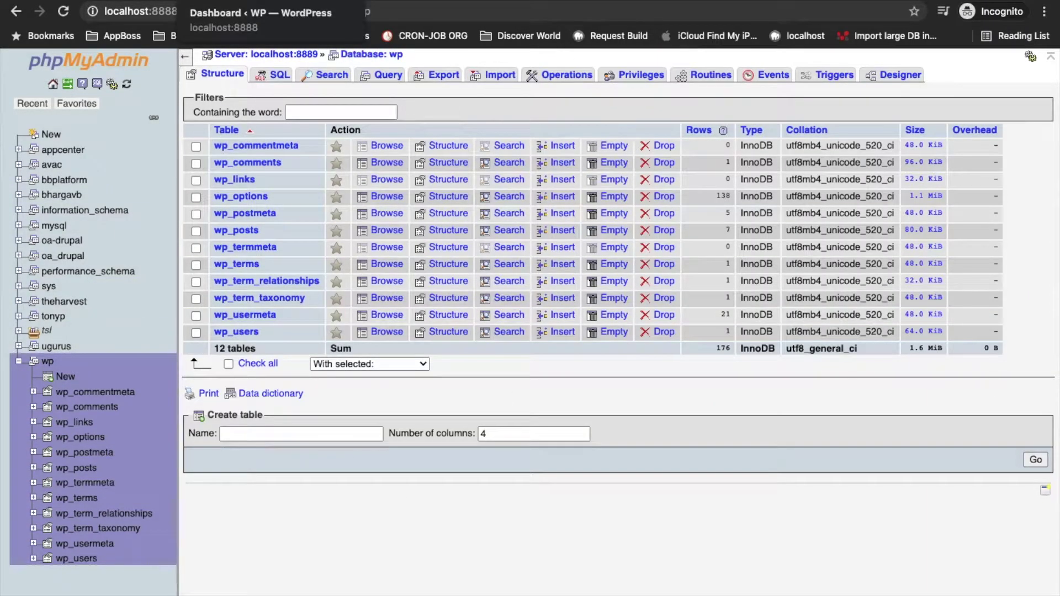
pyautogui.press('Return')
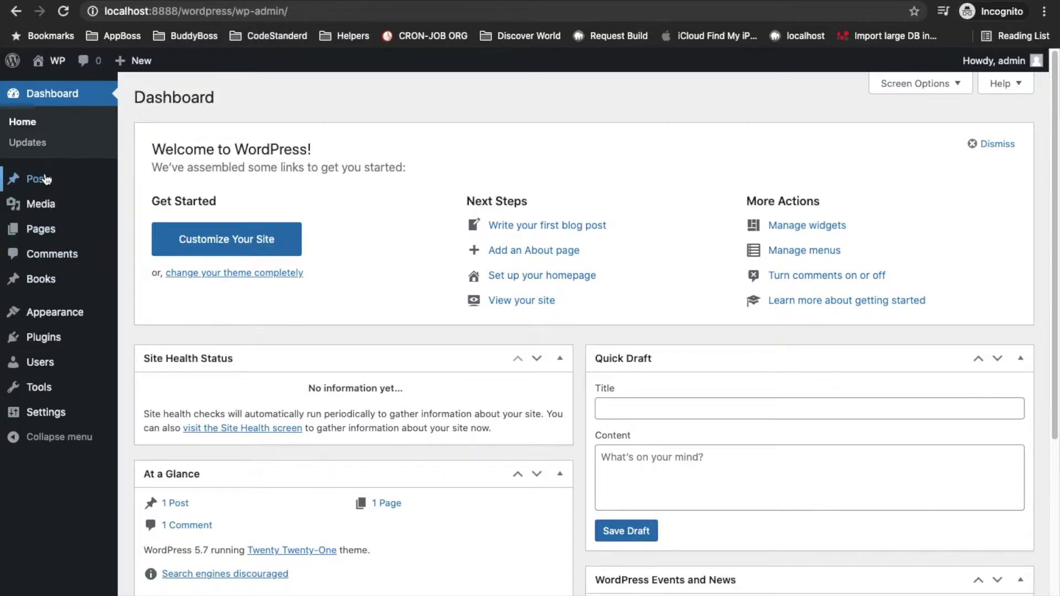
pyautogui.click(46, 178)
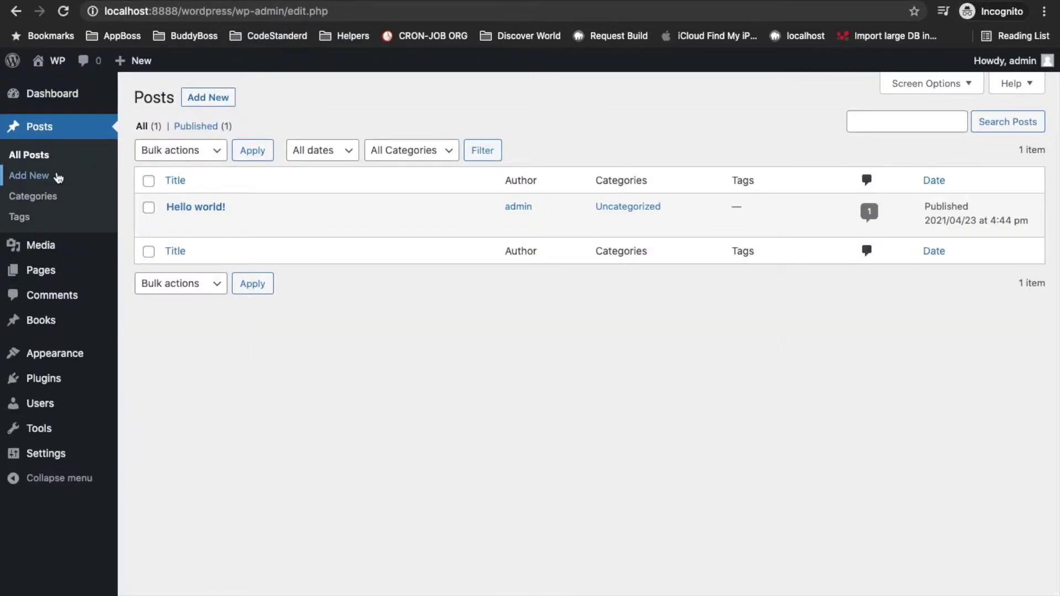
pyautogui.moveTo(77, 323)
pyautogui.moveTo(35, 320)
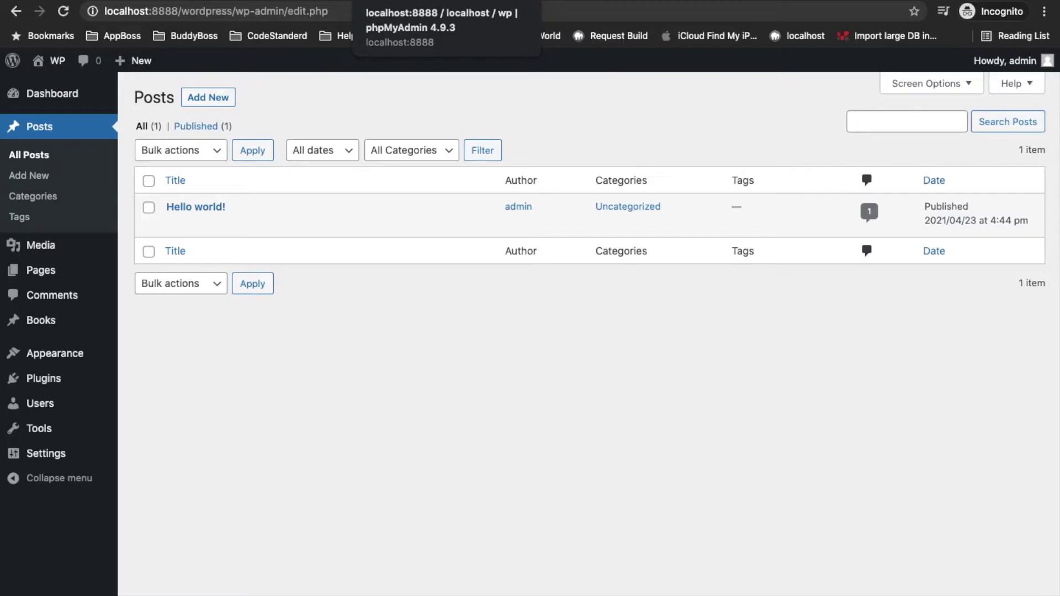
# Open the wp_posts and wp_postmeta tables in separate new tabs
pyautogui.click(397, 0)
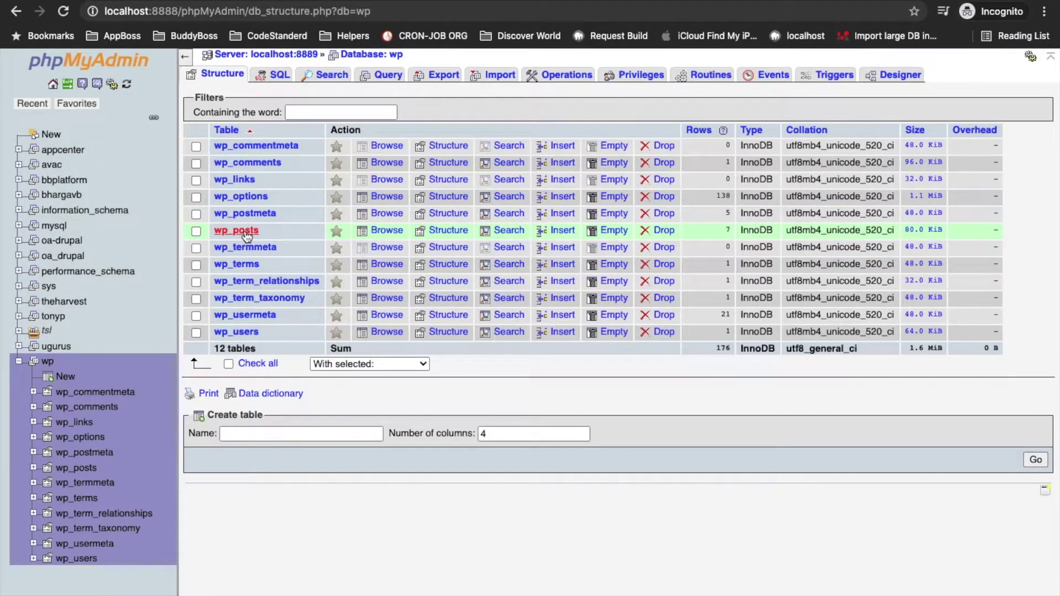
pyautogui.rightClick(246, 232)
pyautogui.click(288, 232)
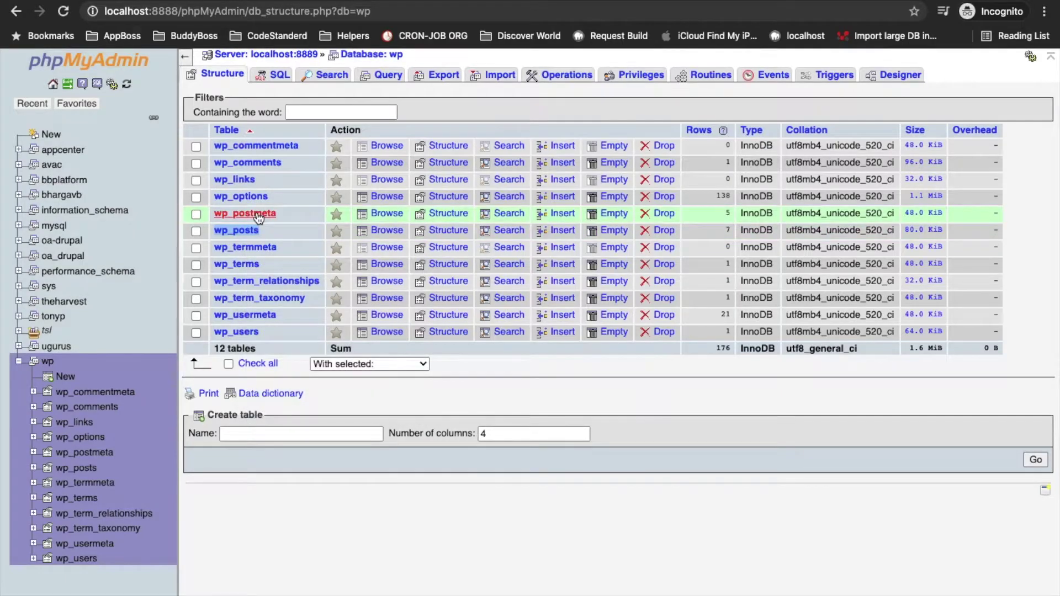
pyautogui.rightClick(258, 218)
pyautogui.click(292, 219)
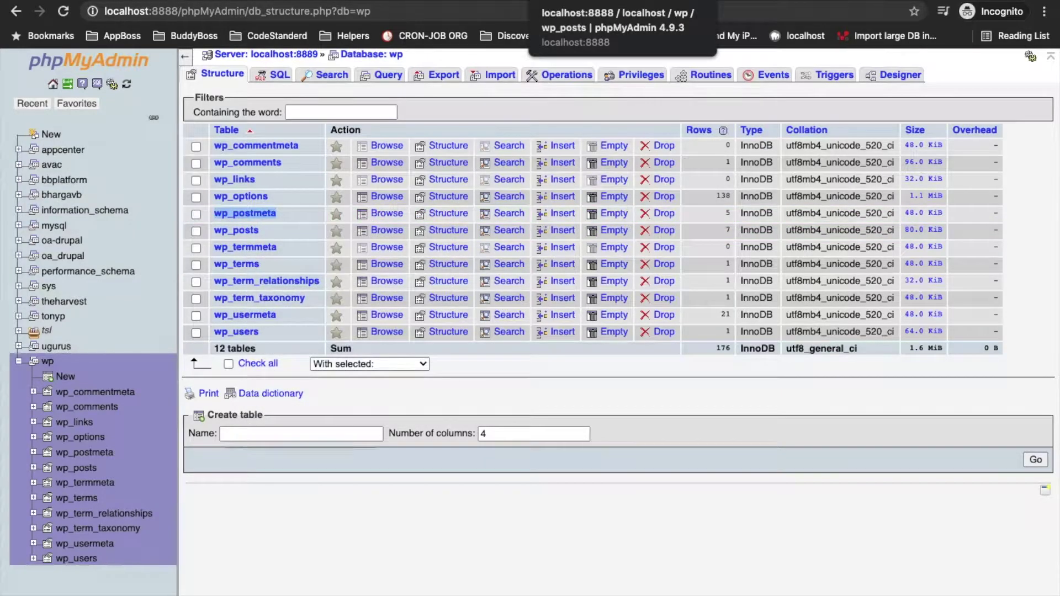
# Browse the 7 wp_posts rows, scrolling across all its columns
pyautogui.click(552, 7)
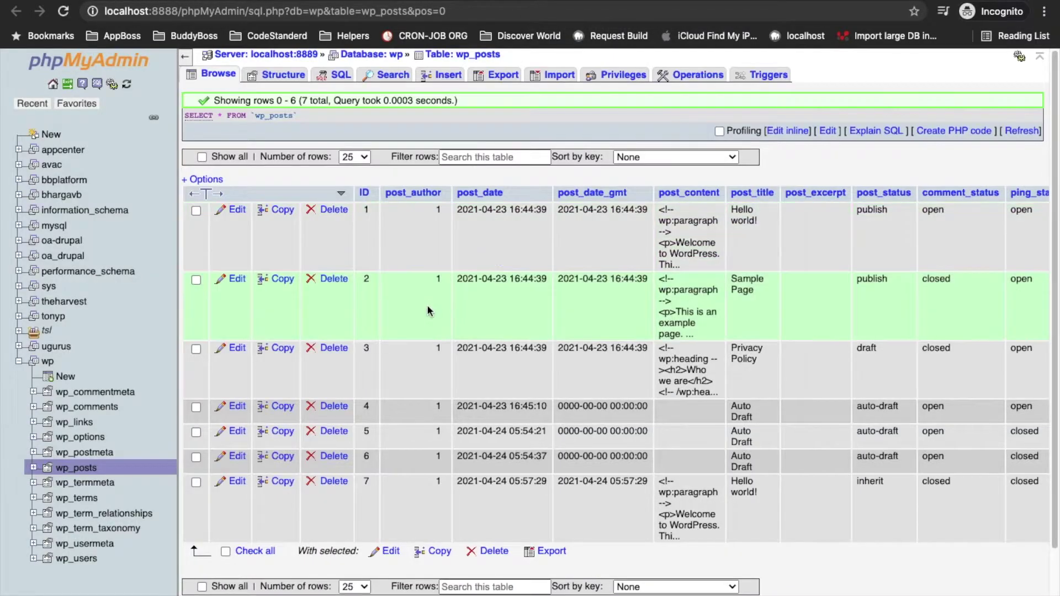
pyautogui.hscroll(15, 376, 234)
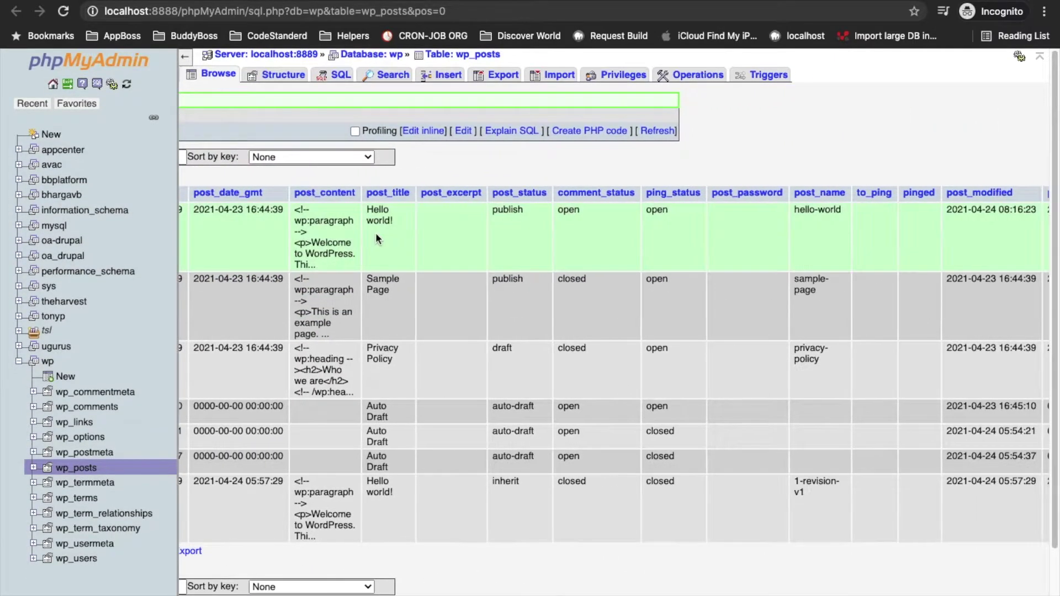
pyautogui.hscroll(-15, 376, 233)
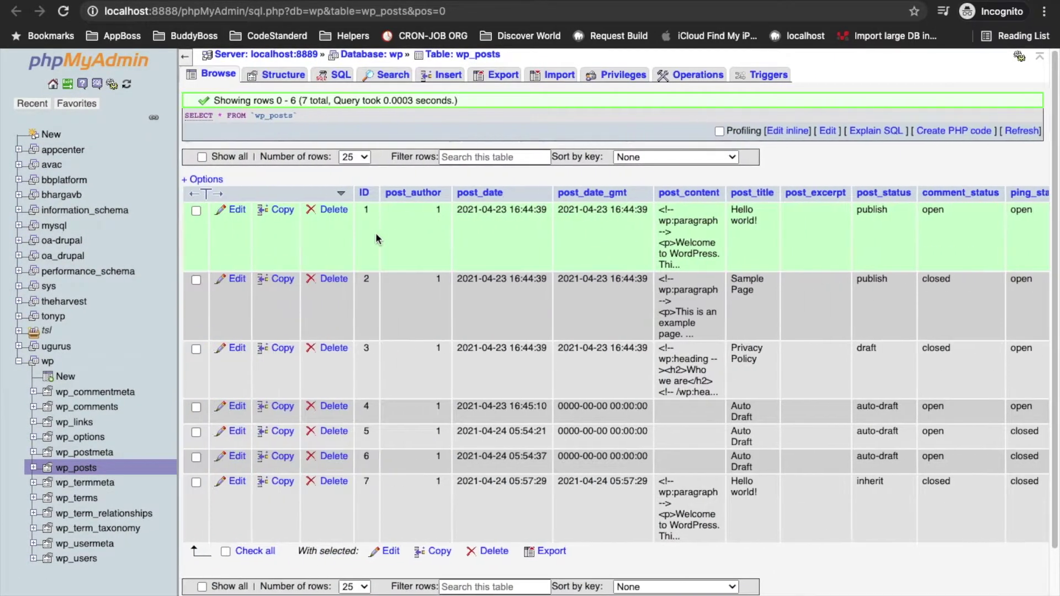
pyautogui.hscroll(5, 450, 230)
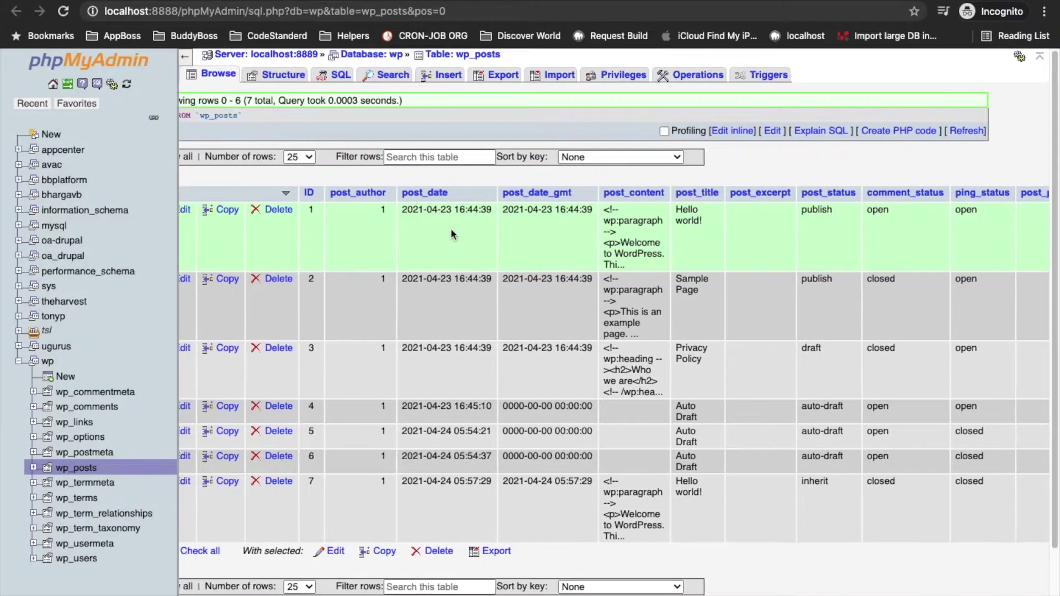
pyautogui.hscroll(-5, 436, 227)
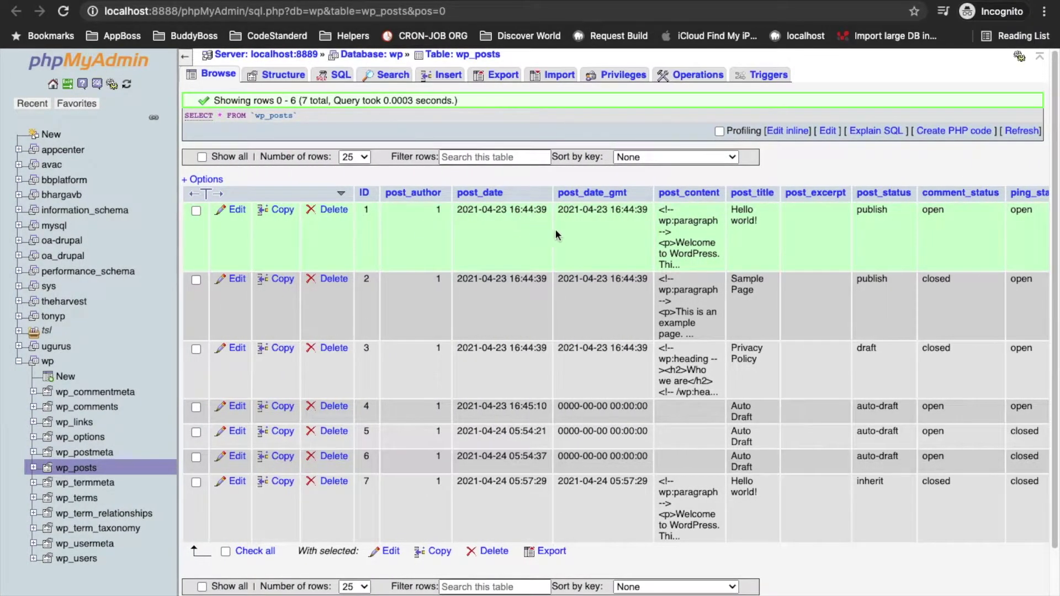
pyautogui.hscroll(5, 690, 250)
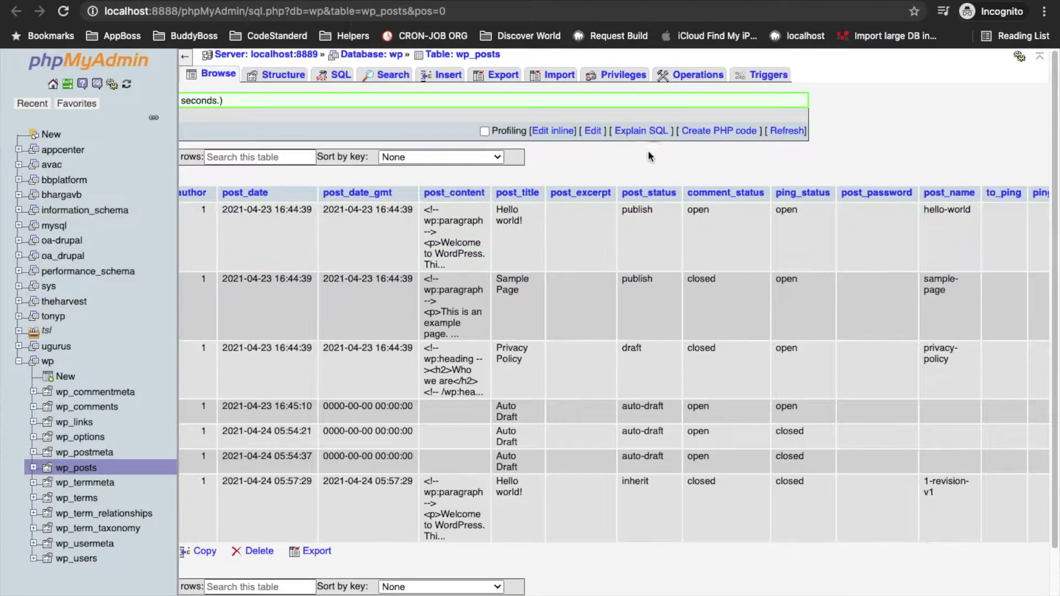
pyautogui.hscroll(15, 668, 251)
pyautogui.hscroll(-15, 670, 255)
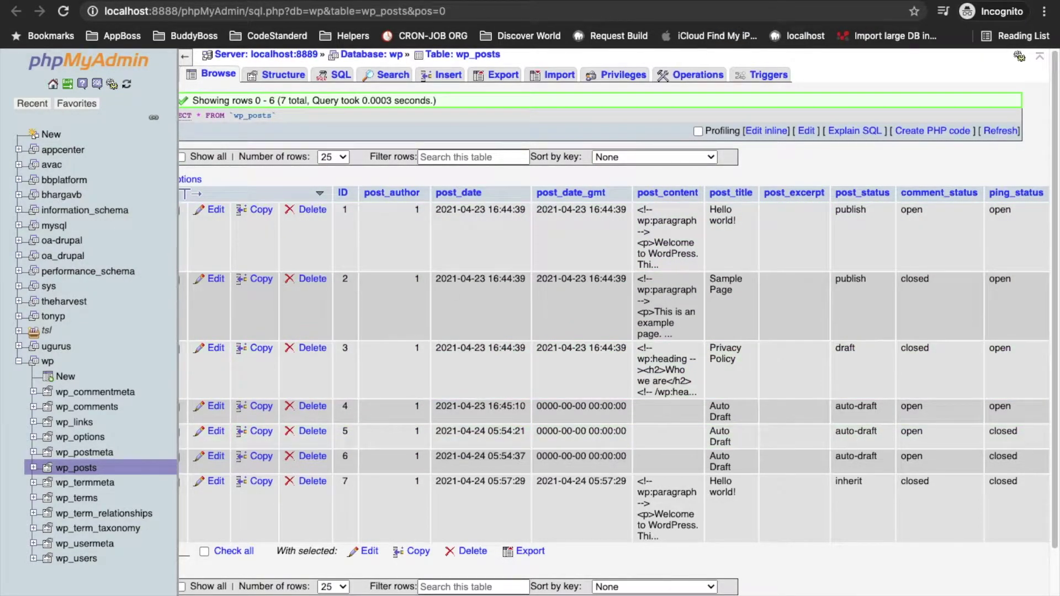
# Review the 5 rows of wp_postmeta, scrolling across its columns
pyautogui.click(84, 452)
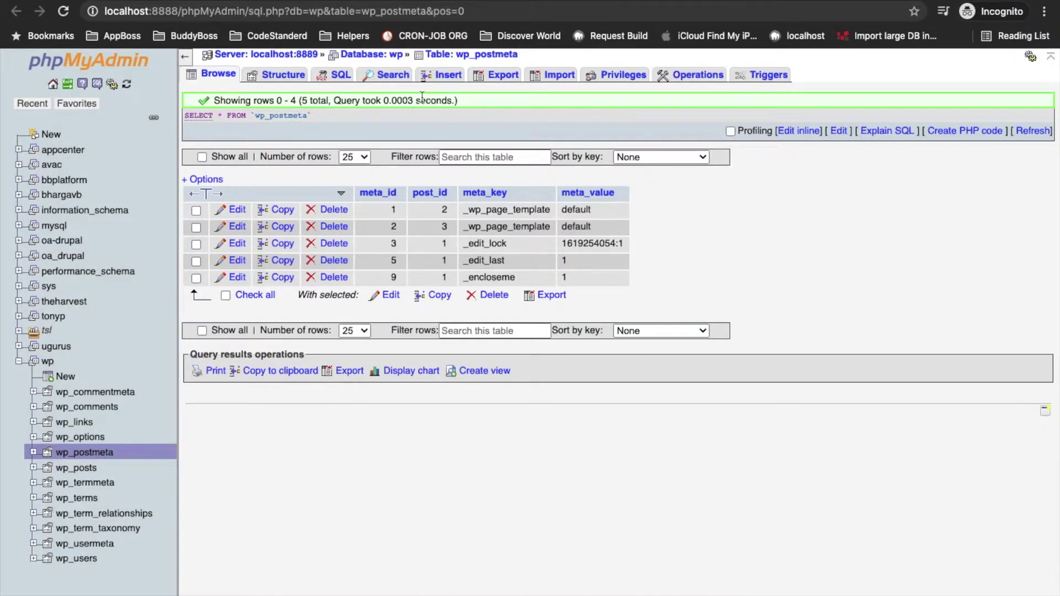
pyautogui.click(224, 77)
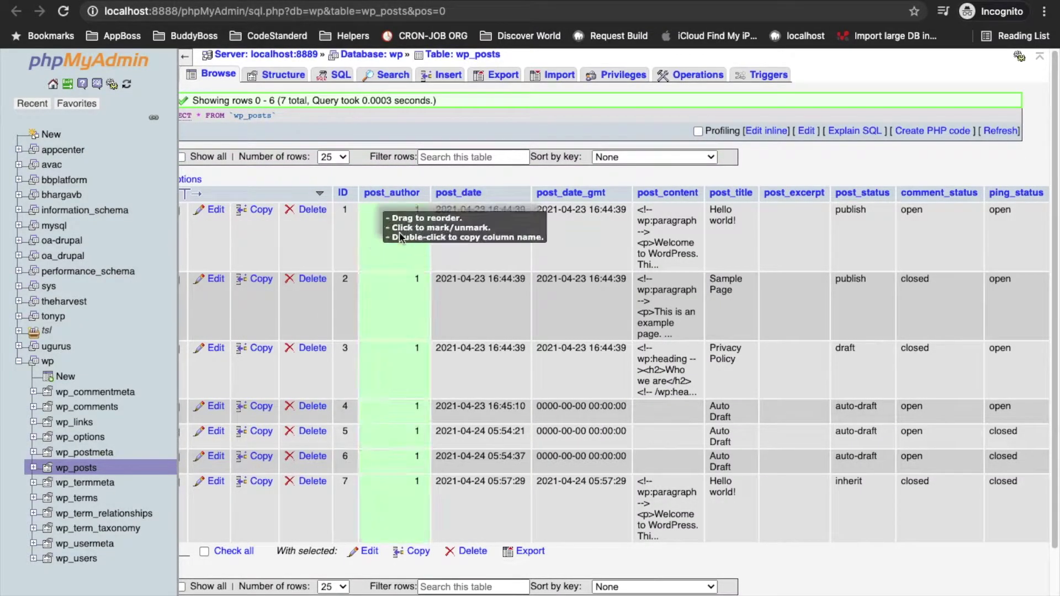
pyautogui.hscroll(3, 527, 246)
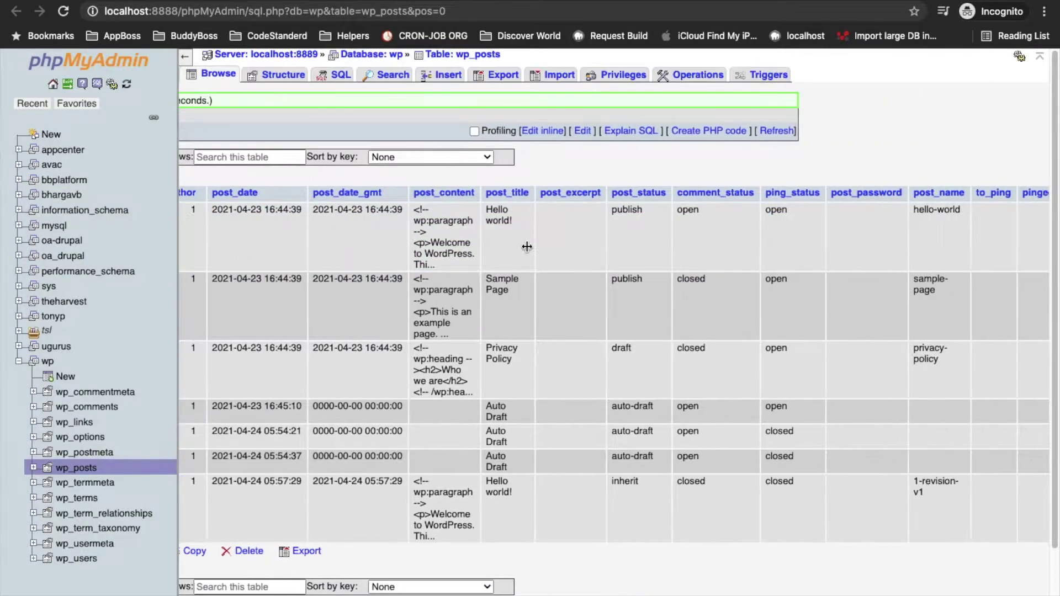
pyautogui.hscroll(15, 526, 247)
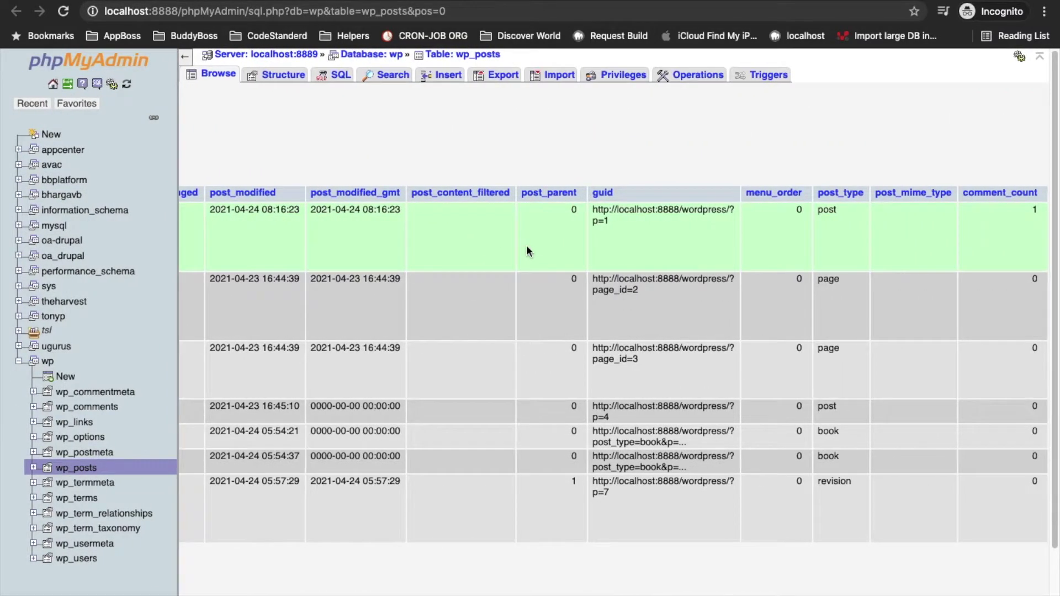
pyautogui.hscroll(-15, 527, 247)
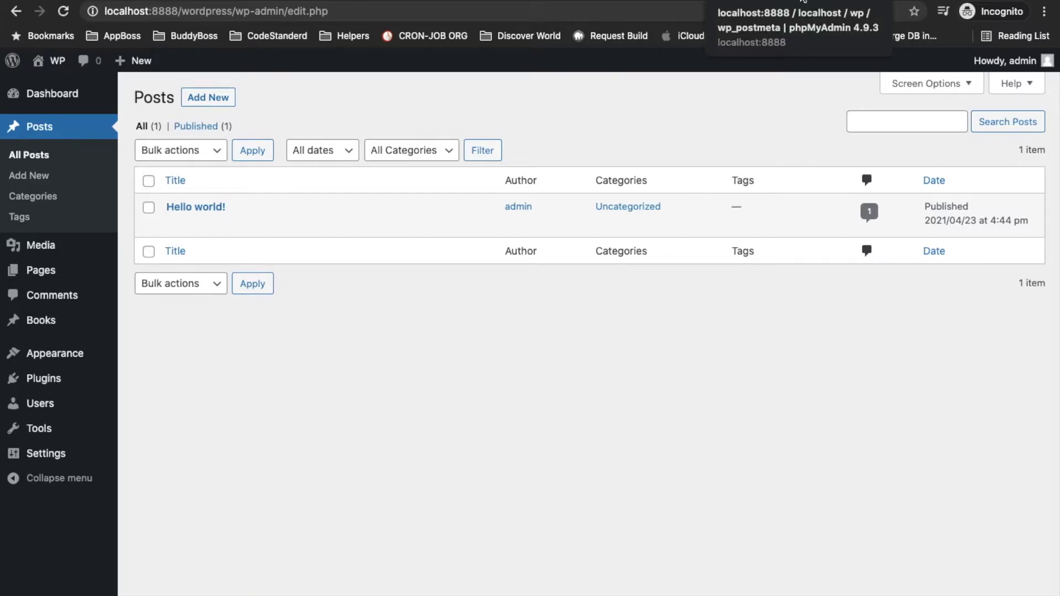
# Search Google for 'metadata wordpress' and open the Metadata | Plugin Developer Handbook result
pyautogui.click(751, 1)
pyautogui.press('super+t')
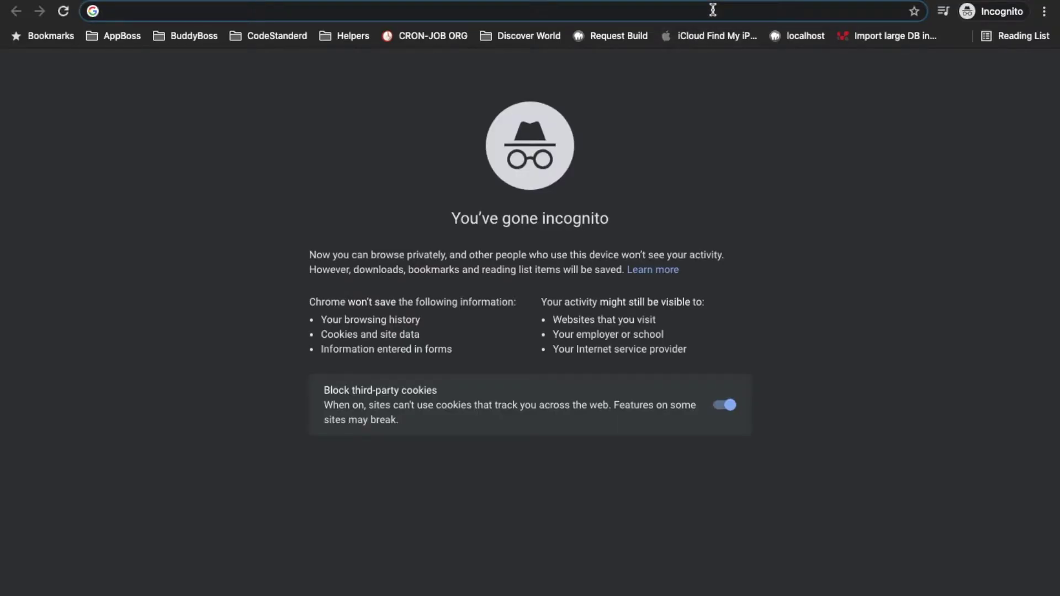
pyautogui.write('metadat')
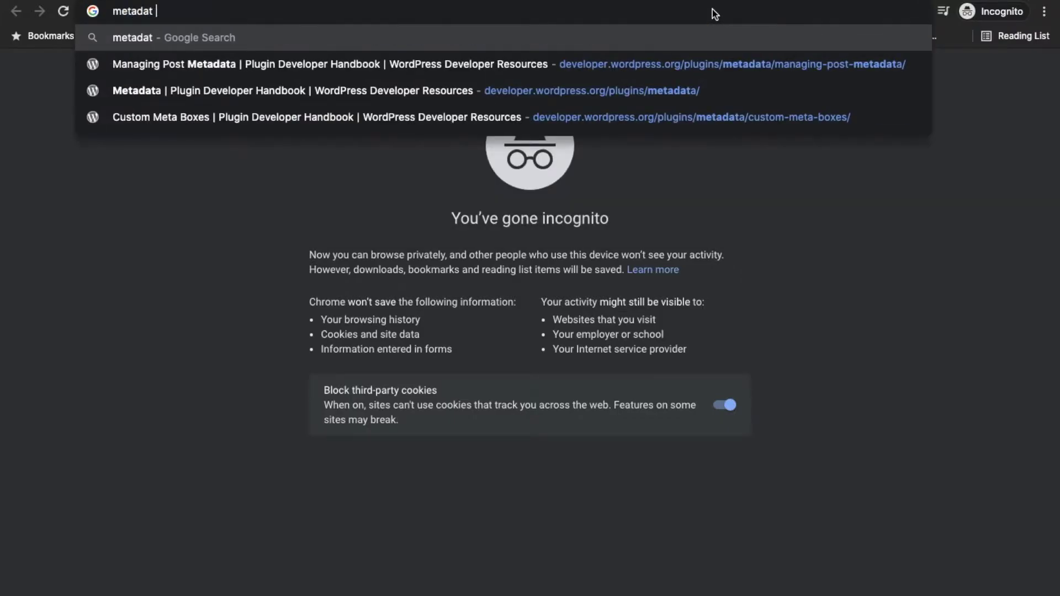
pyautogui.write('a wordpress')
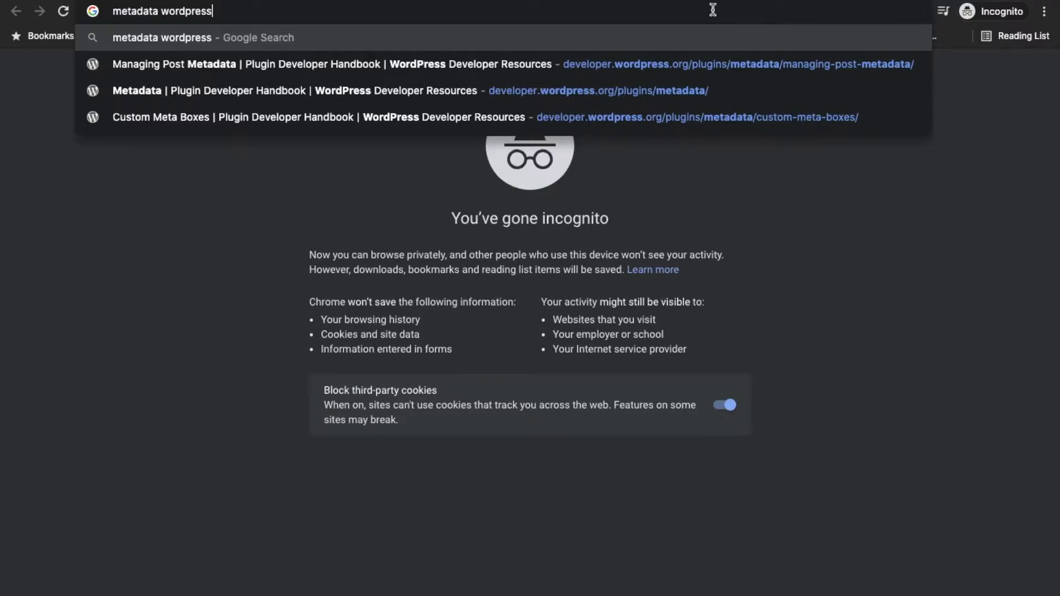
pyautogui.press('Return')
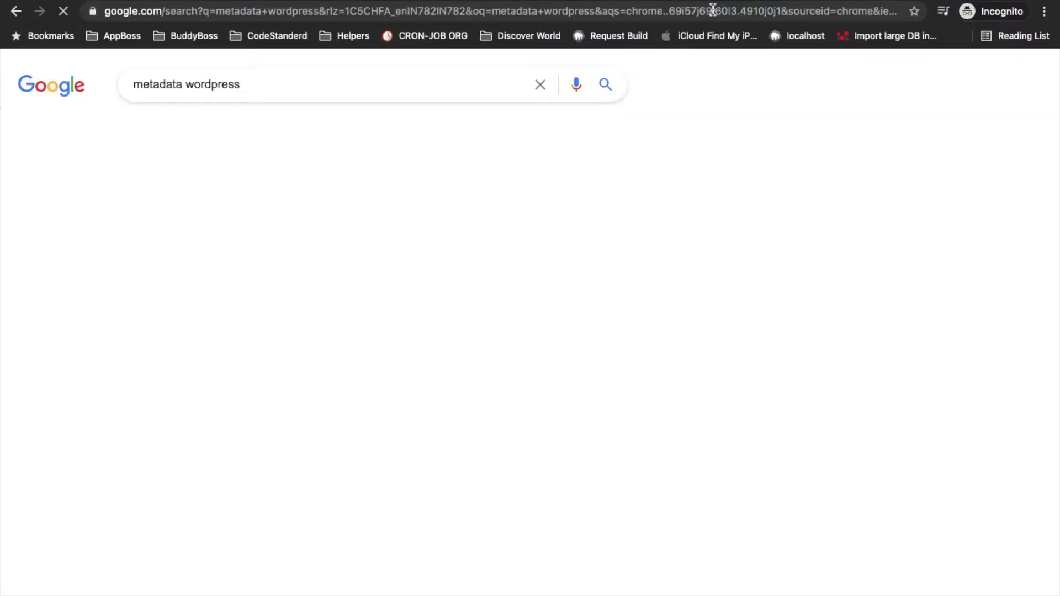
pyautogui.scroll(-1, 97, 266)
pyautogui.scroll(-5, 97, 262)
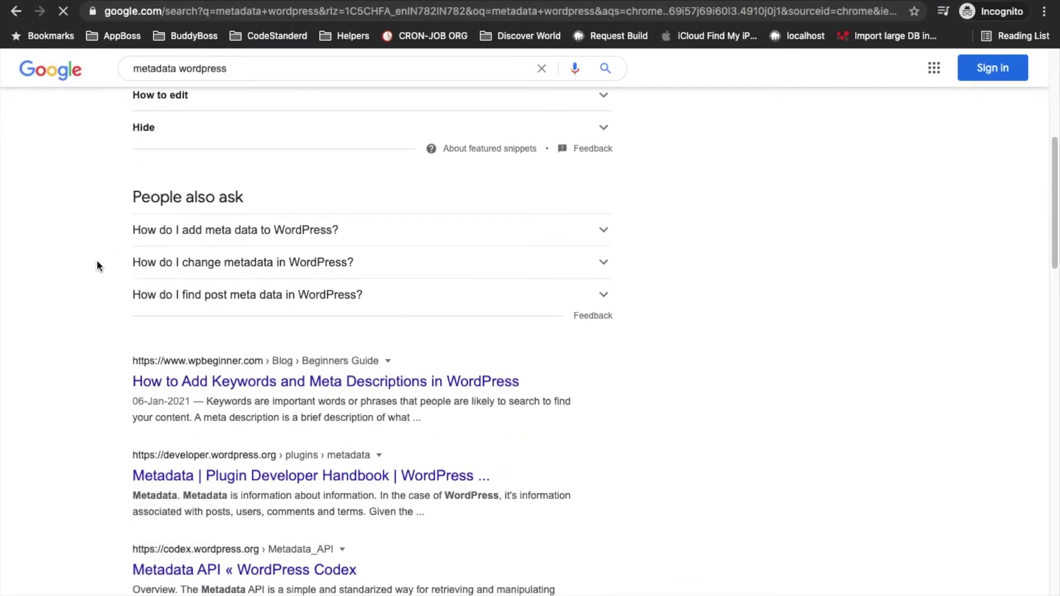
pyautogui.scroll(-3, 97, 262)
pyautogui.scroll(-1, 97, 266)
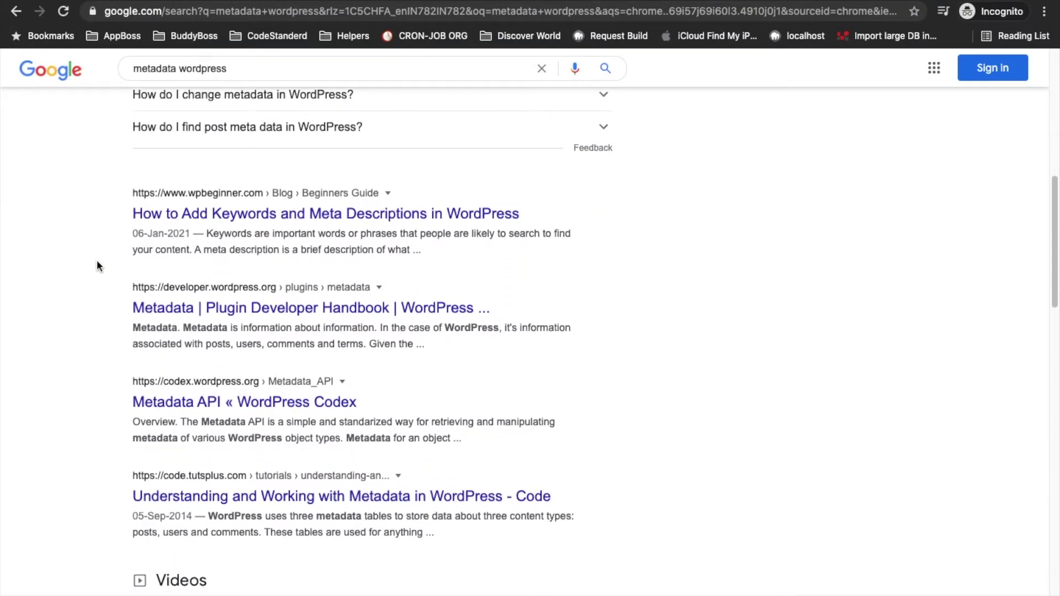
pyautogui.scroll(-1, 72, 332)
pyautogui.click(210, 287)
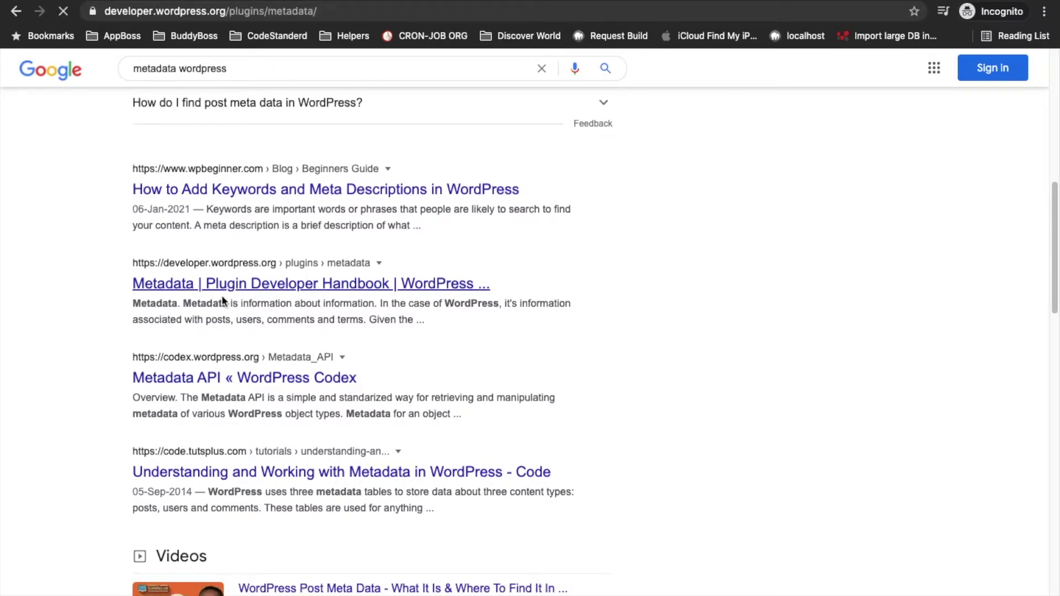
# Read and highlight the Metadata chapter's three introductory paragraphs
pyautogui.scroll(-5, 123, 309)
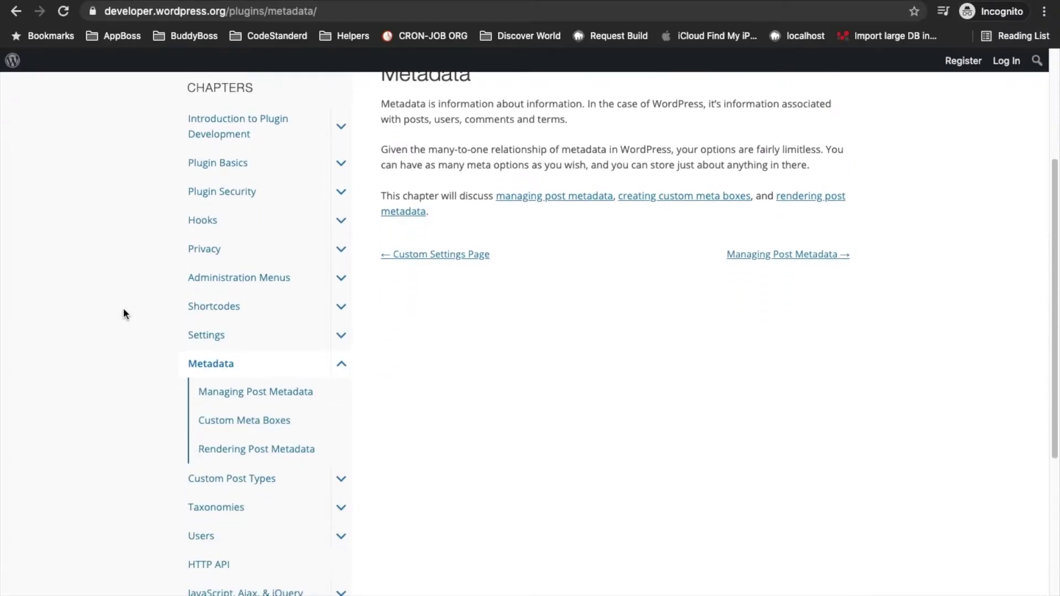
pyautogui.scroll(4, 505, 336)
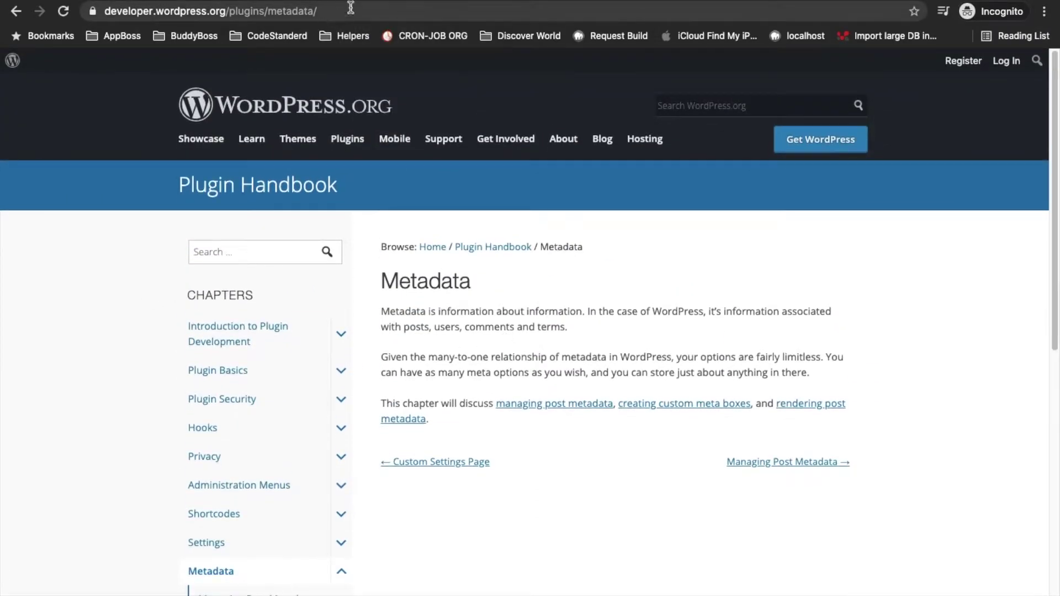
pyautogui.scroll(-2, 165, 337)
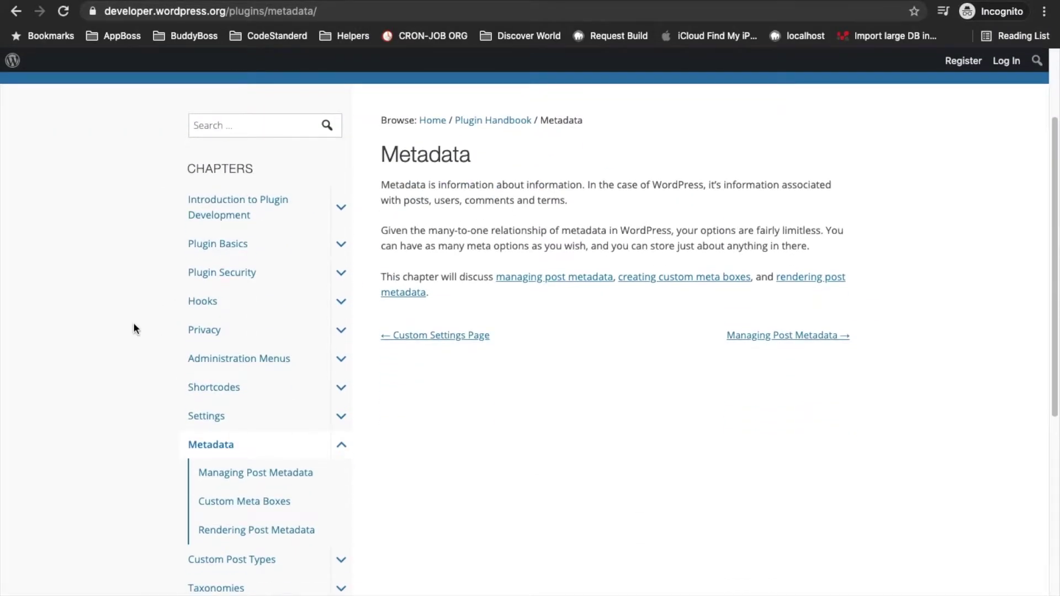
pyautogui.scroll(-3, 134, 315)
pyautogui.scroll(4, 265, 281)
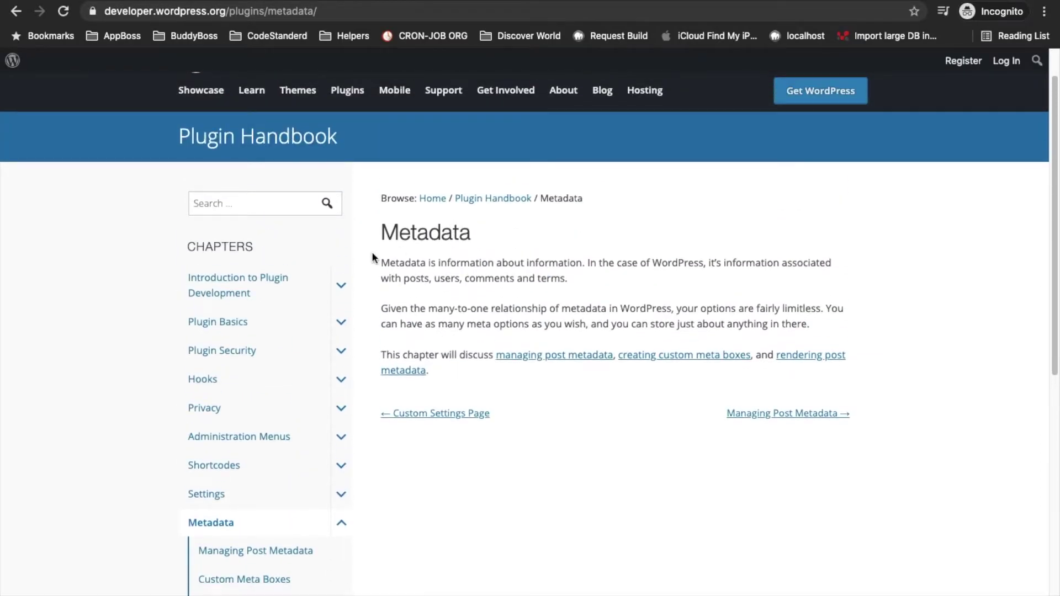
pyautogui.moveTo(382, 262); pyautogui.dragTo(540, 385)
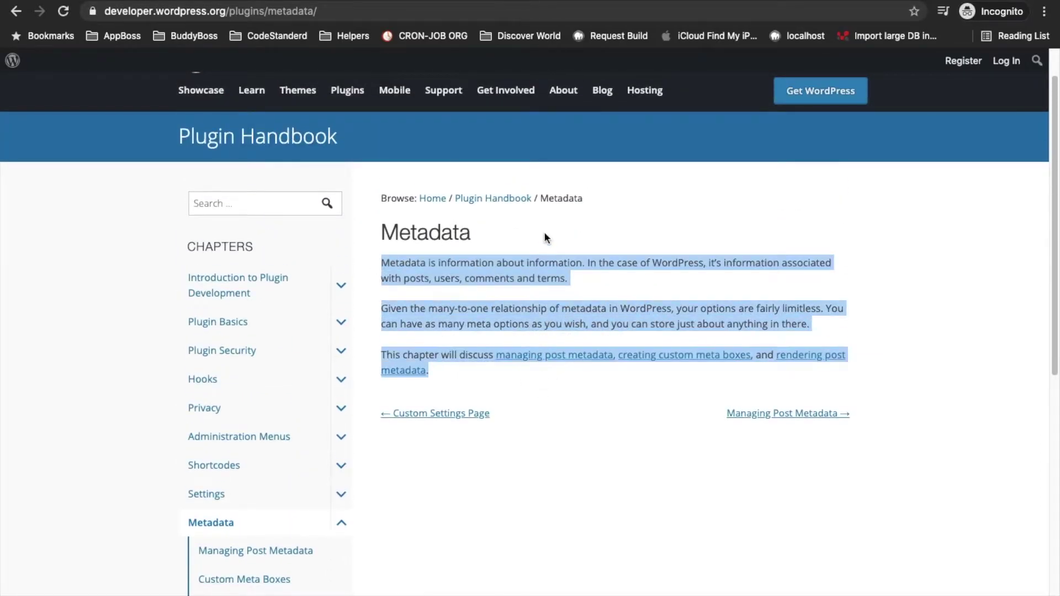
pyautogui.scroll(-5, 546, 238)
pyautogui.scroll(2, 544, 377)
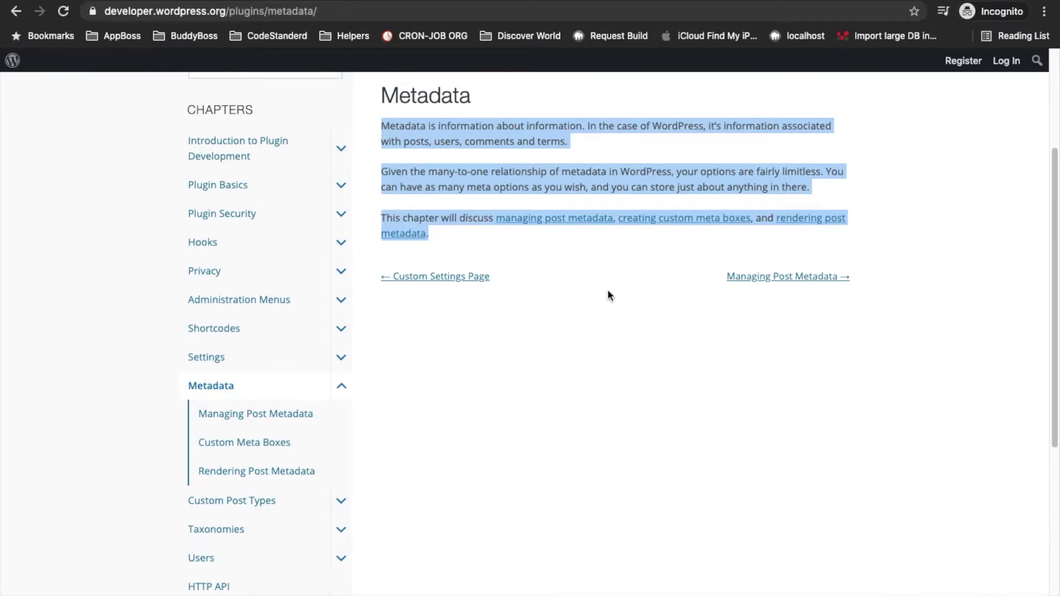
# Open Managing Post Metadata and highlight its Adding Metadata section heading
pyautogui.click(246, 425)
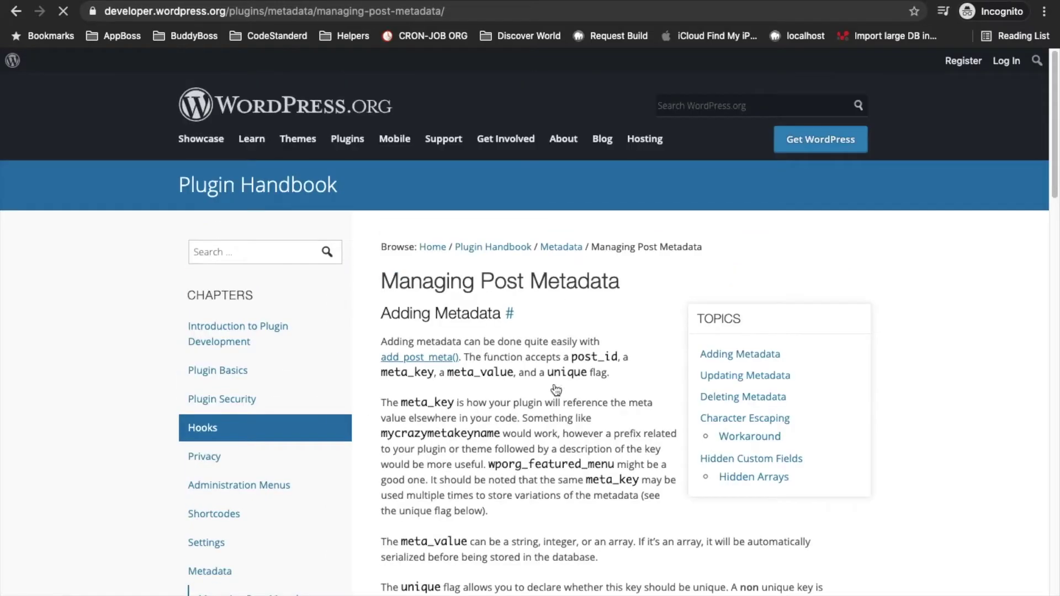
pyautogui.scroll(-1, 677, 220)
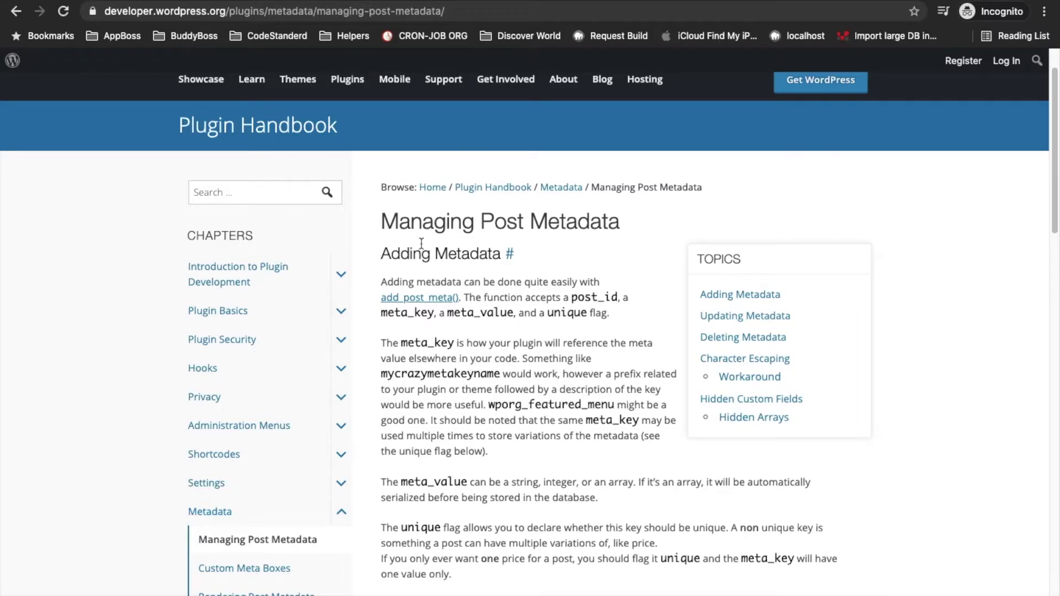
pyautogui.moveTo(382, 253); pyautogui.dragTo(499, 255)
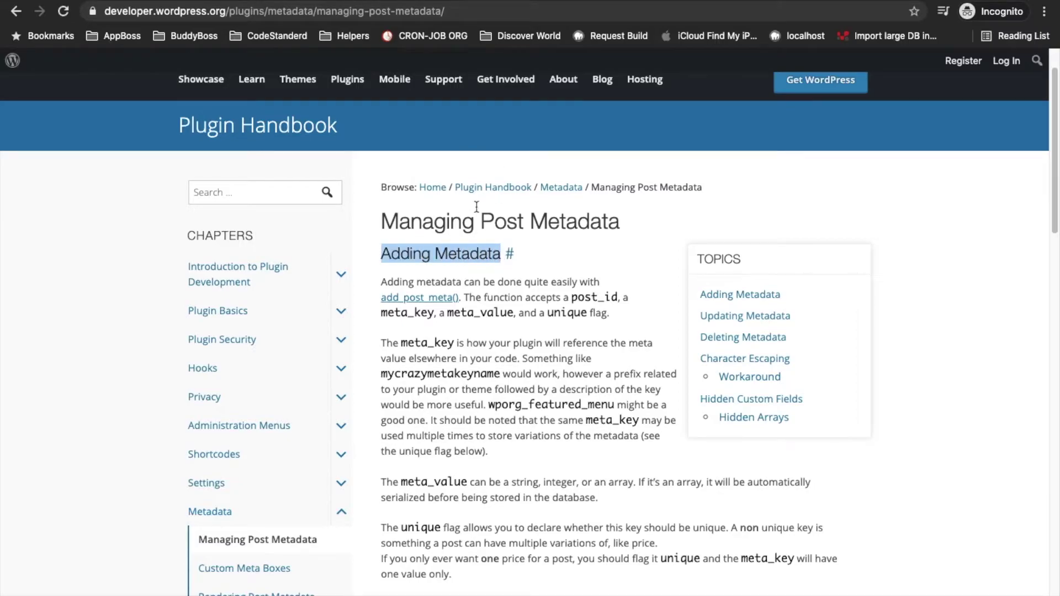
pyautogui.scroll(-2, 509, 226)
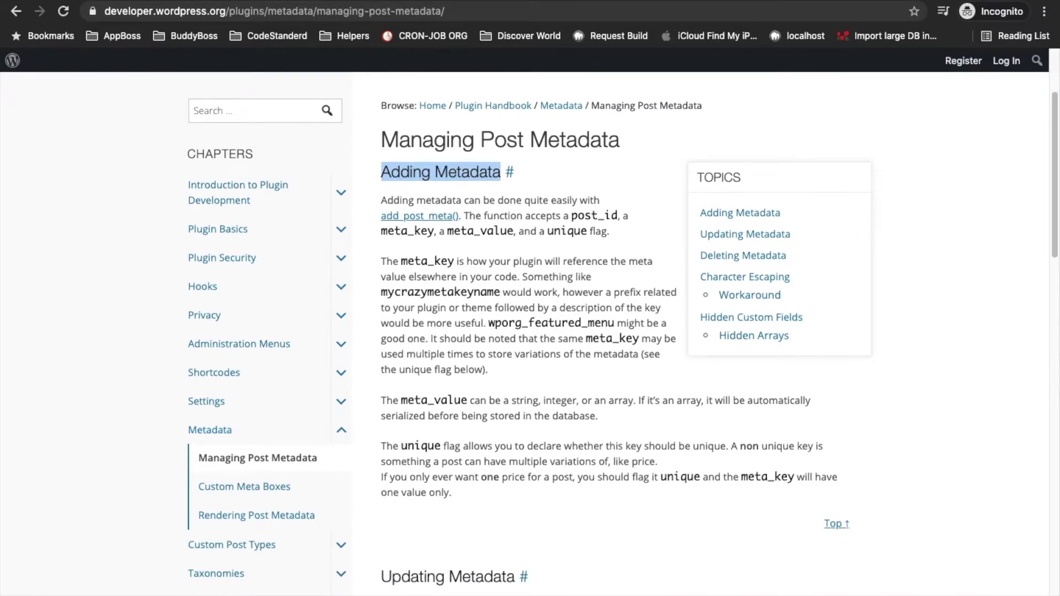
pyautogui.scroll(-5, 519, 259)
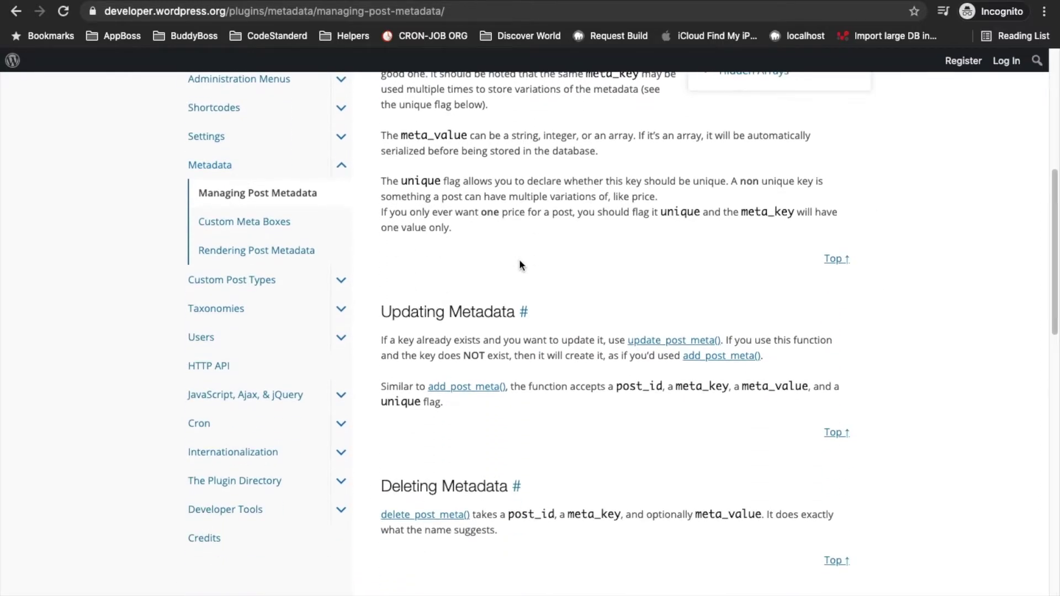
pyautogui.scroll(5, 518, 259)
pyautogui.scroll(2, 519, 260)
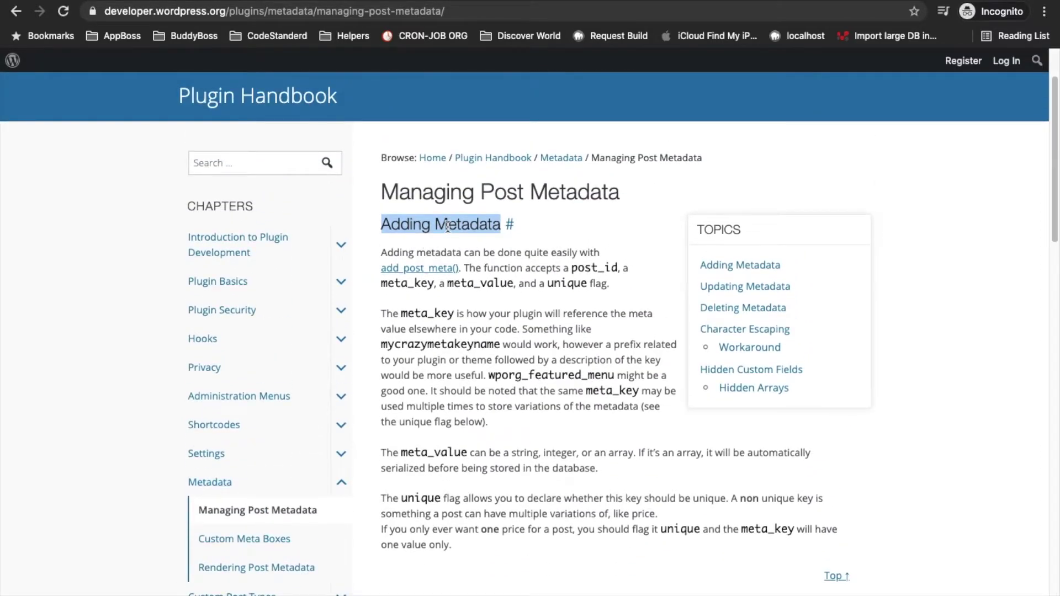
# Open the add_post_meta() Code Reference and select the function name
pyautogui.click(413, 271)
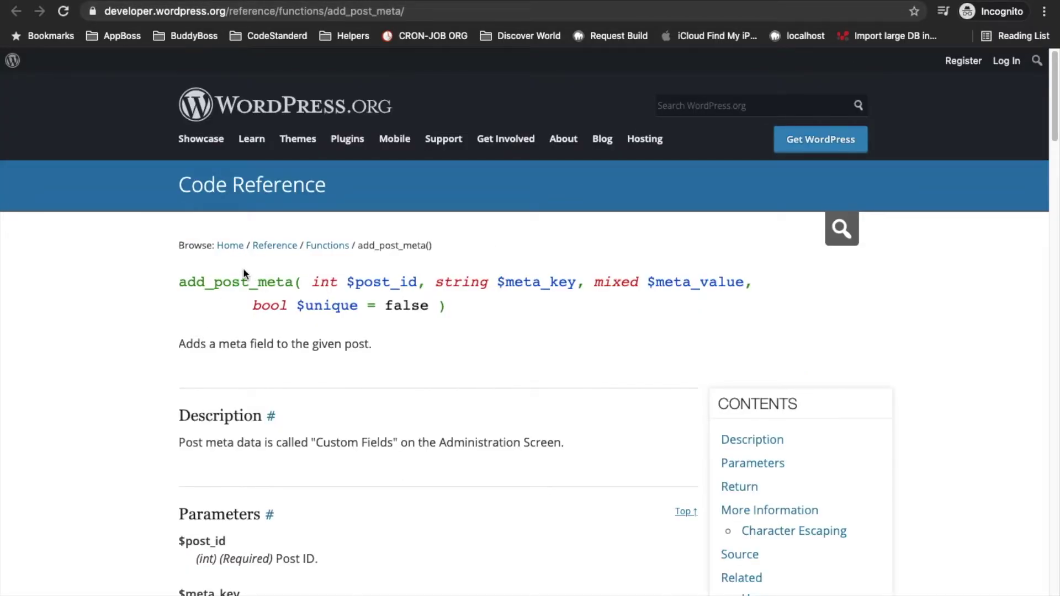
pyautogui.doubleClick(243, 280)
pyautogui.scroll(-1, 157, 297)
pyautogui.scroll(1, 156, 292)
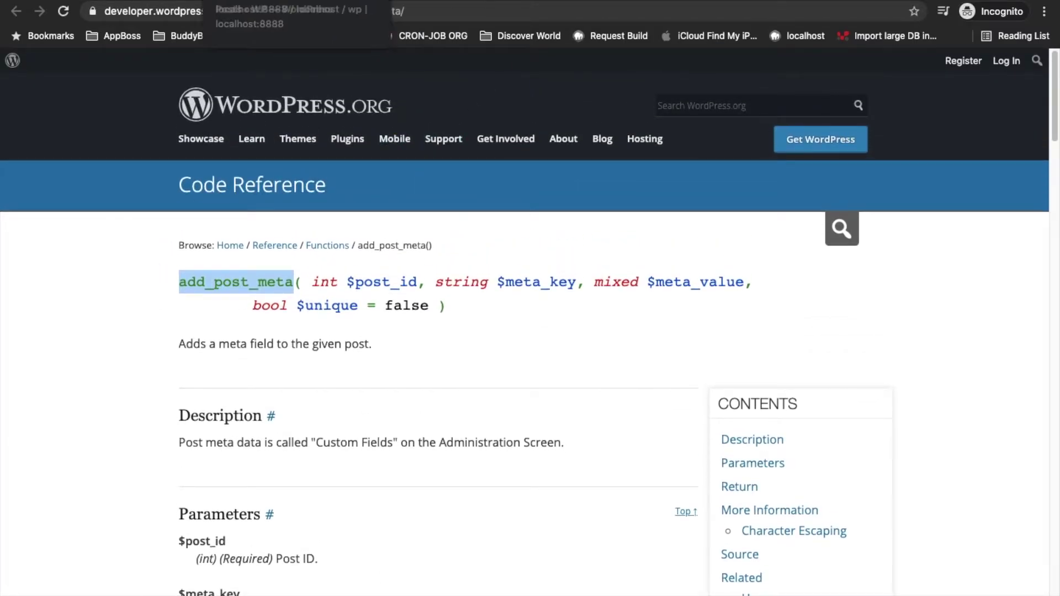
pyautogui.press('Return')
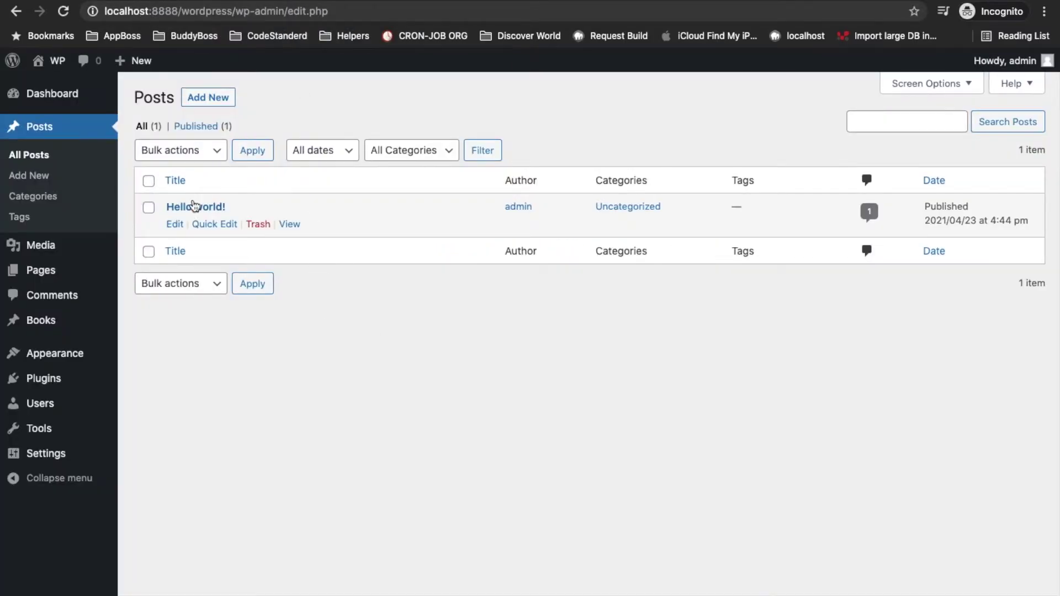
# Edit Hello world! in the block editor, dismiss the welcome guide, and update the post
pyautogui.click(194, 208)
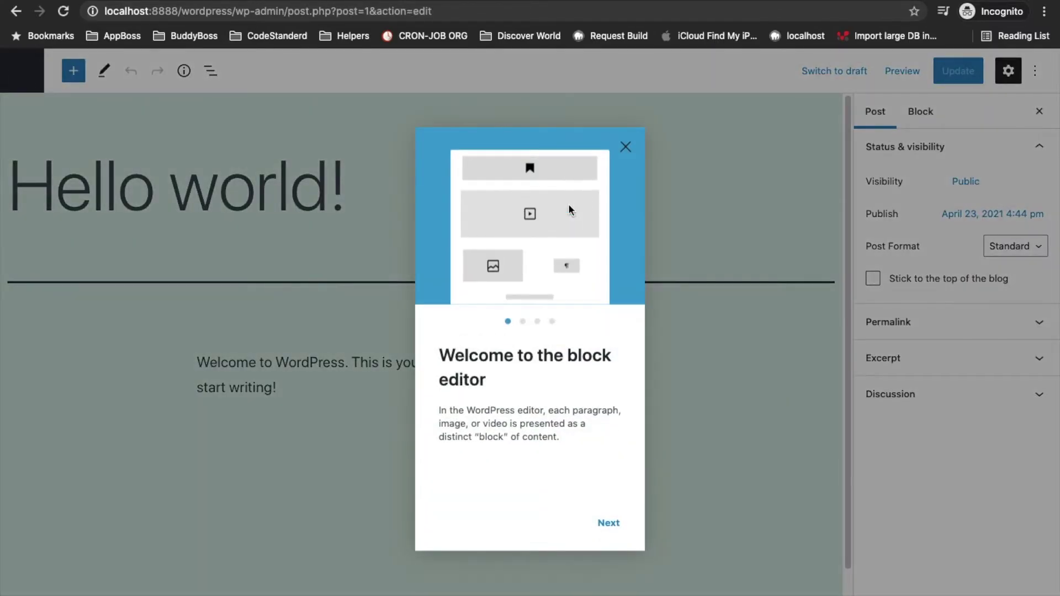
pyautogui.click(626, 147)
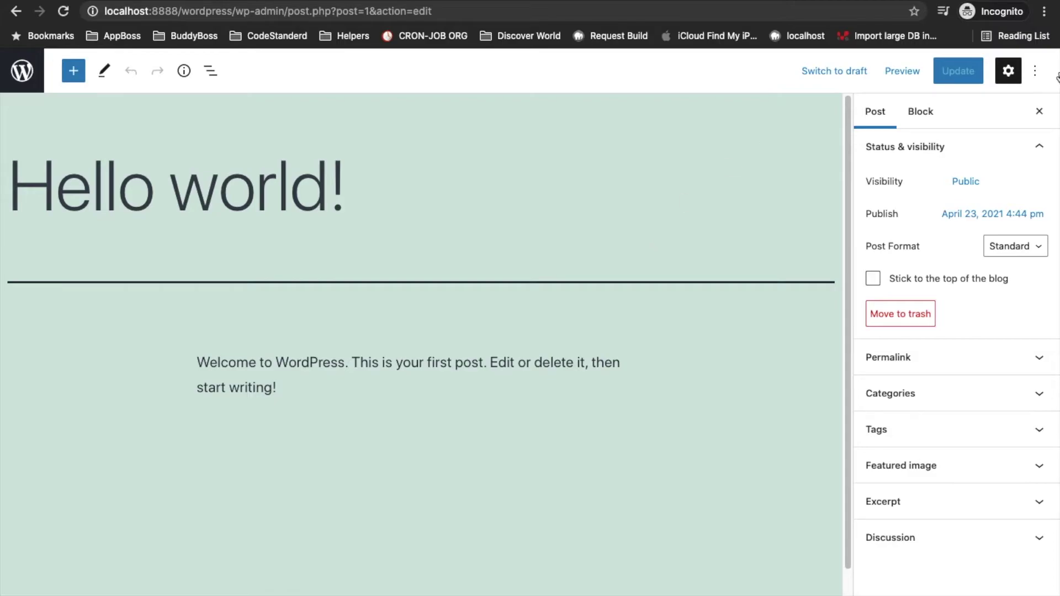
pyautogui.click(959, 71)
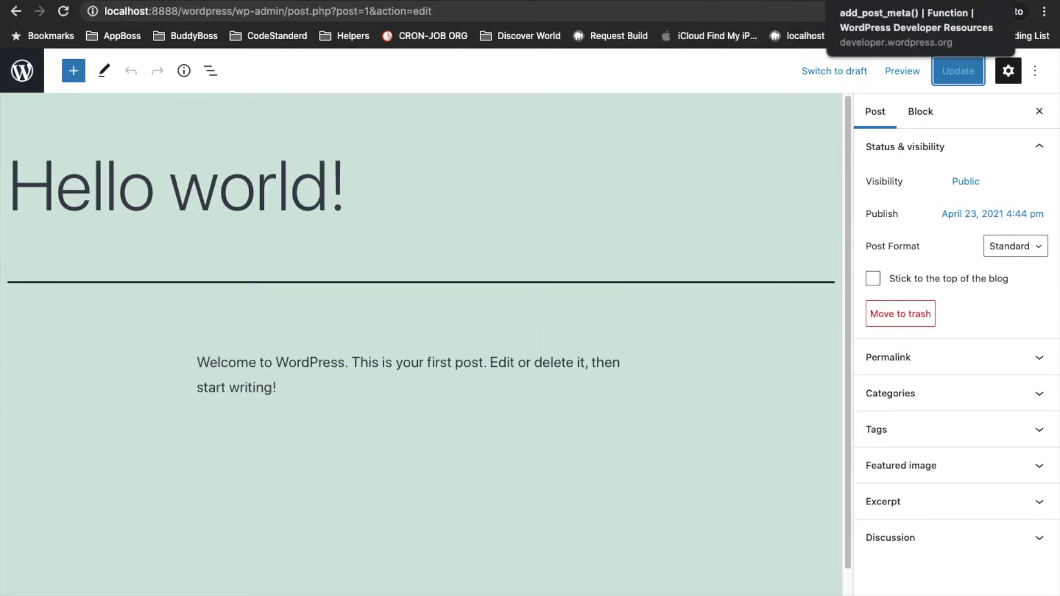
pyautogui.click(861, 3)
pyautogui.doubleClick(234, 285)
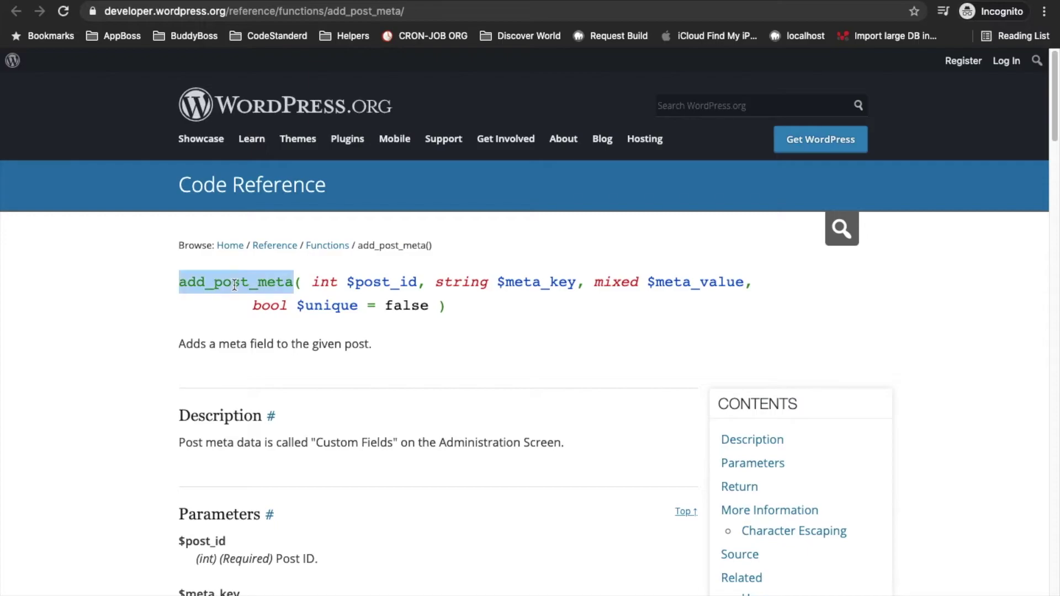
pyautogui.doubleClick(235, 284)
pyautogui.scroll(-3, 234, 283)
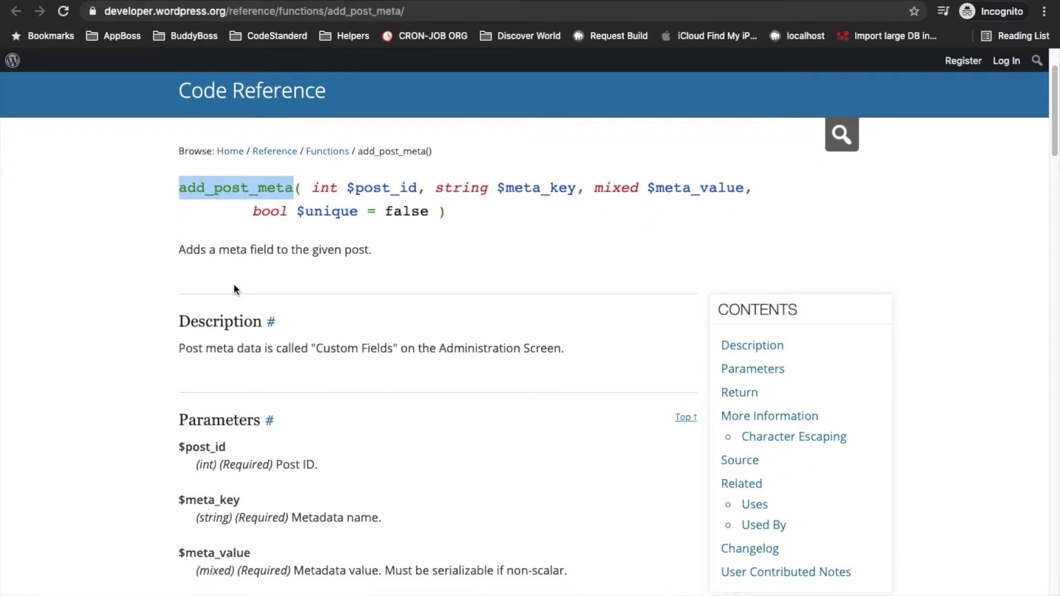
pyautogui.scroll(-9, 233, 283)
pyautogui.scroll(-9, 233, 283)
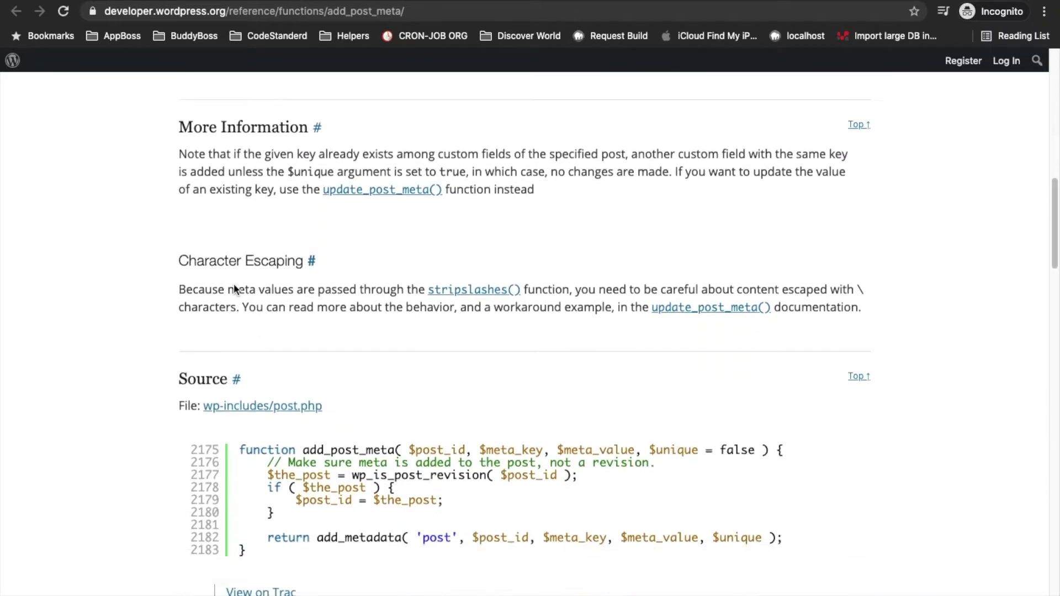
pyautogui.scroll(-18, 233, 283)
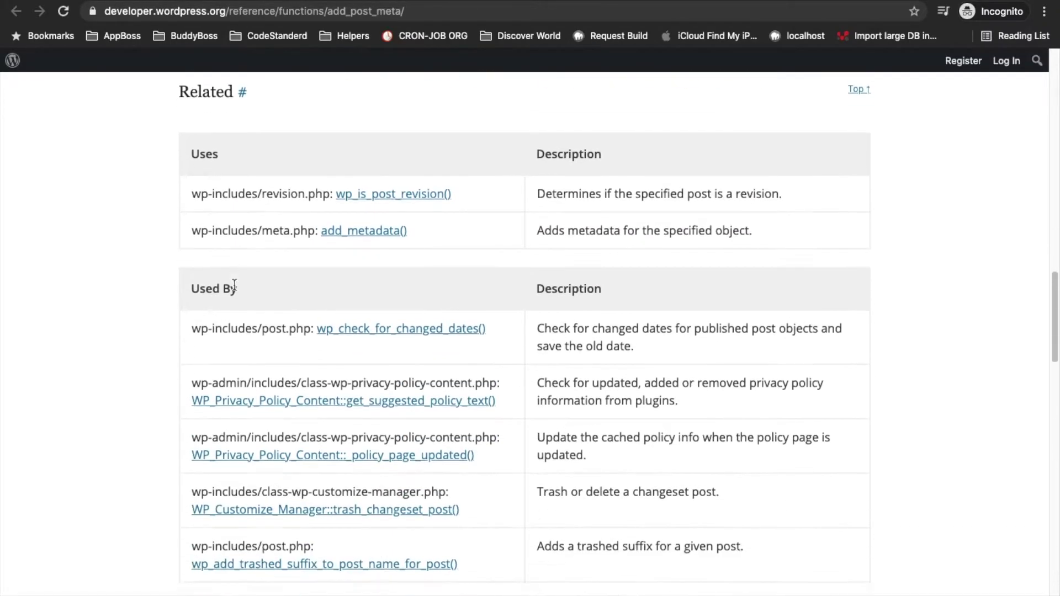
pyautogui.scroll(-6, 233, 283)
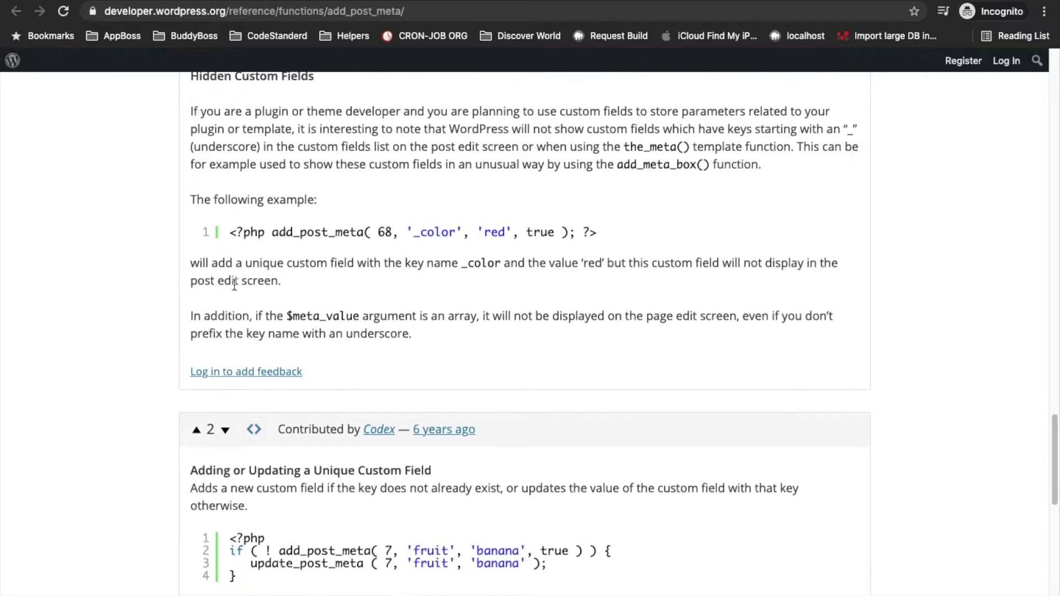
pyautogui.scroll(-8, 233, 286)
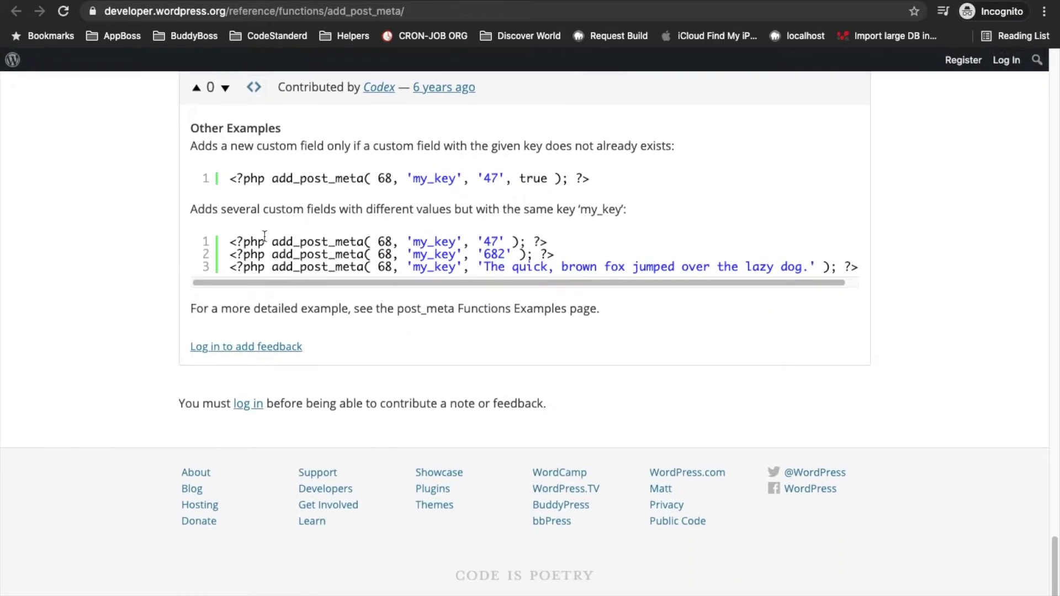
pyautogui.scroll(9, 329, 258)
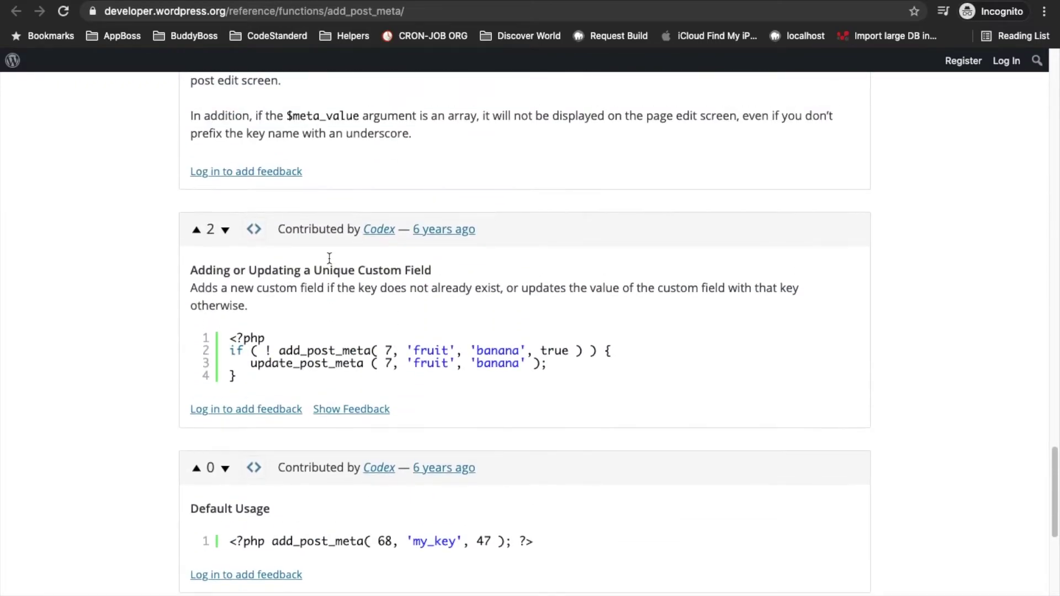
pyautogui.scroll(17, 329, 258)
pyautogui.scroll(19, 329, 257)
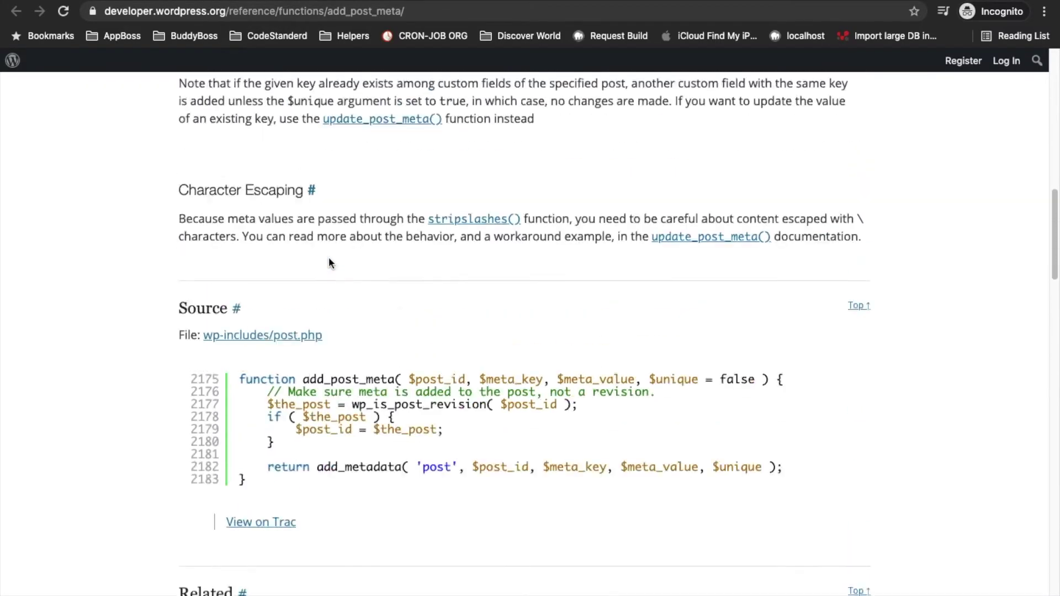
pyautogui.scroll(-5, 329, 257)
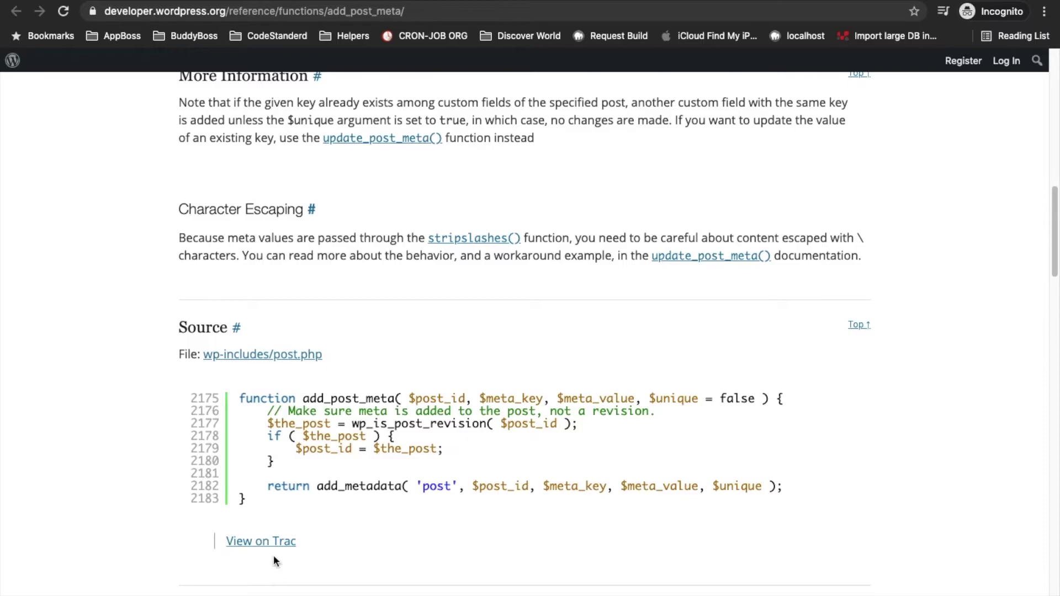
pyautogui.scroll(-6, 87, 376)
# Bring up custom-actions-filters.php in Atom and add a blank line below the opening PHP tag
pyautogui.press('super+Tab')
pyautogui.press('super+Tab')
pyautogui.press('super+Tab')
pyautogui.press('super+Tab')
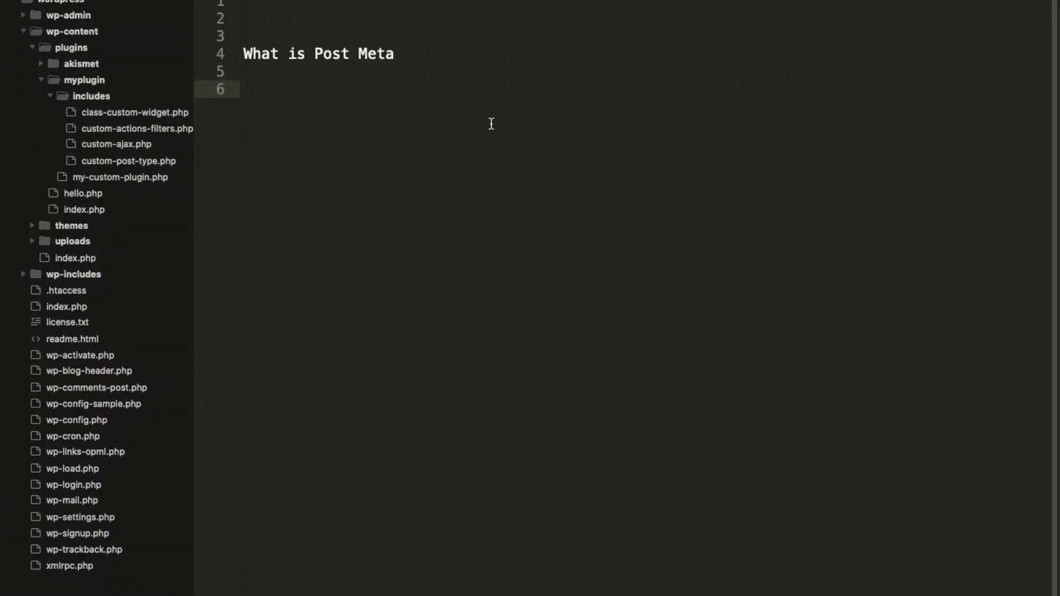
pyautogui.click(295, 2)
pyautogui.hotkey('ctrl', 'Tab')
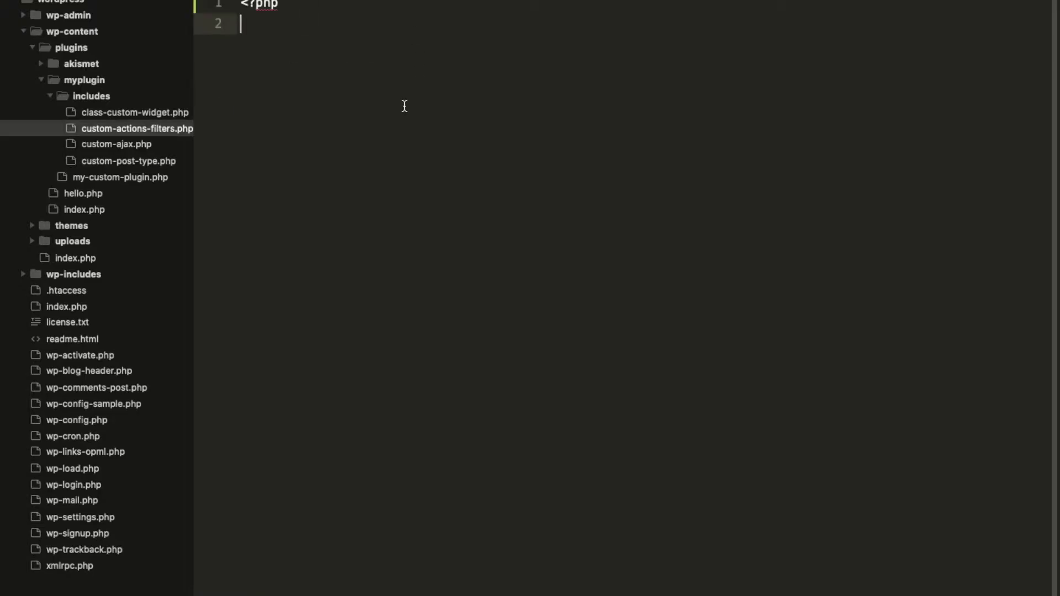
pyautogui.press('Return')
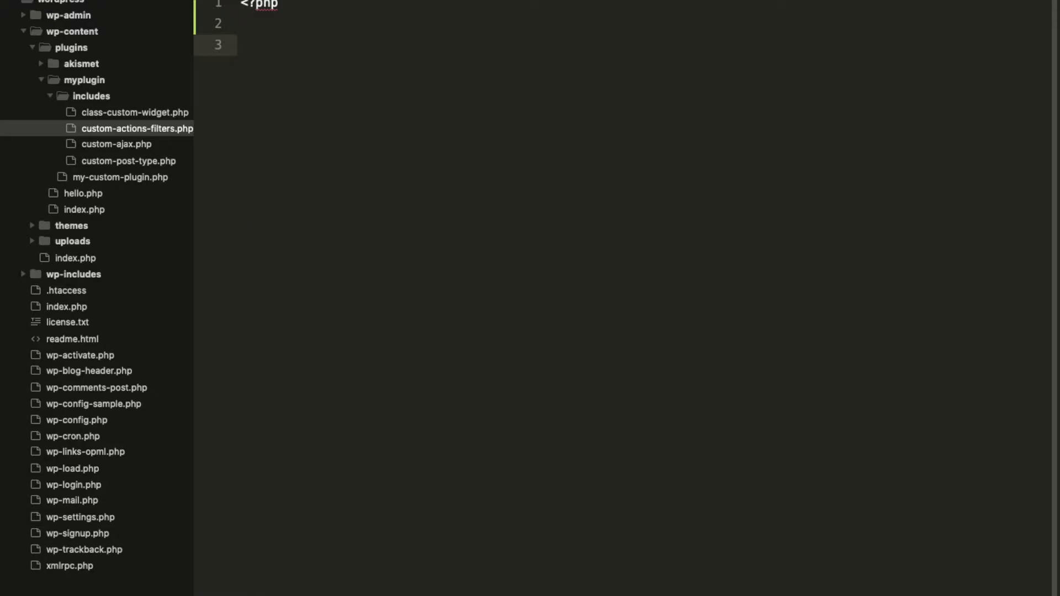
# Write add_action( 'save_post', 'metadata_handle_callback' ) on the new line
pyautogui.write('add_action')
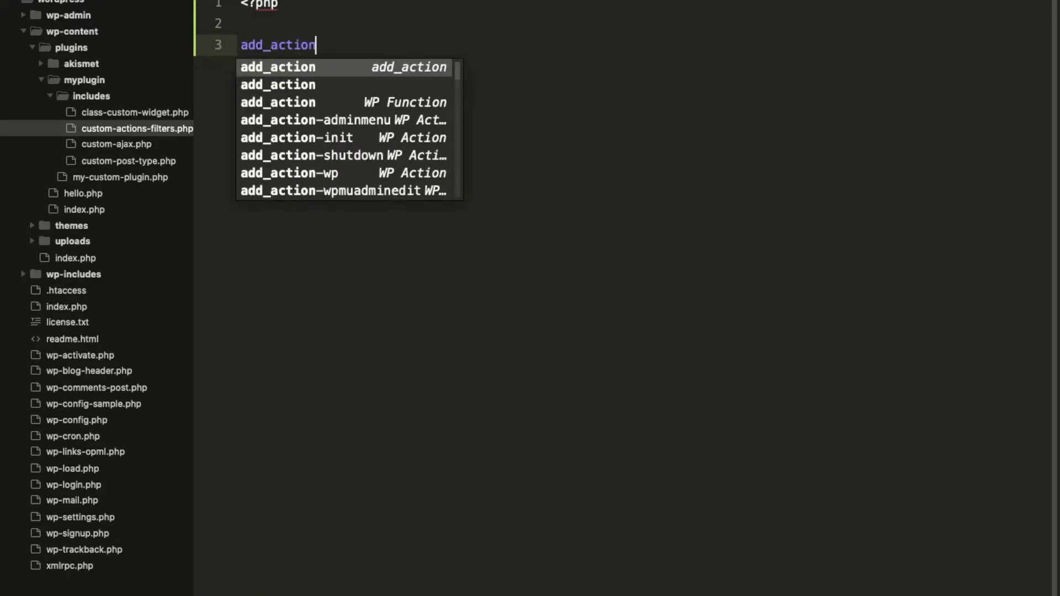
pyautogui.write('(')
pyautogui.write("'save")
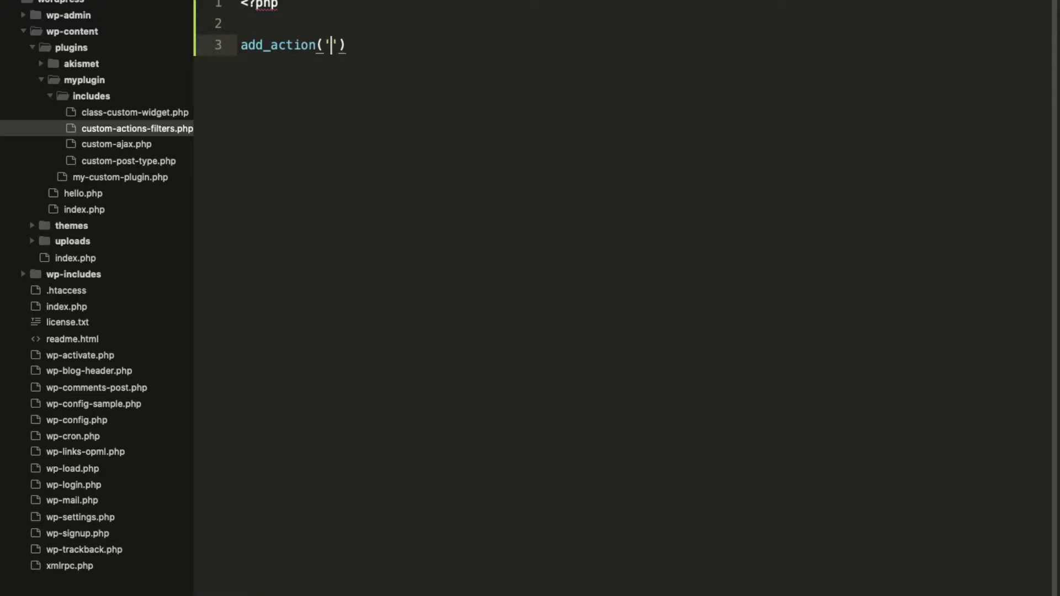
pyautogui.write('_post')
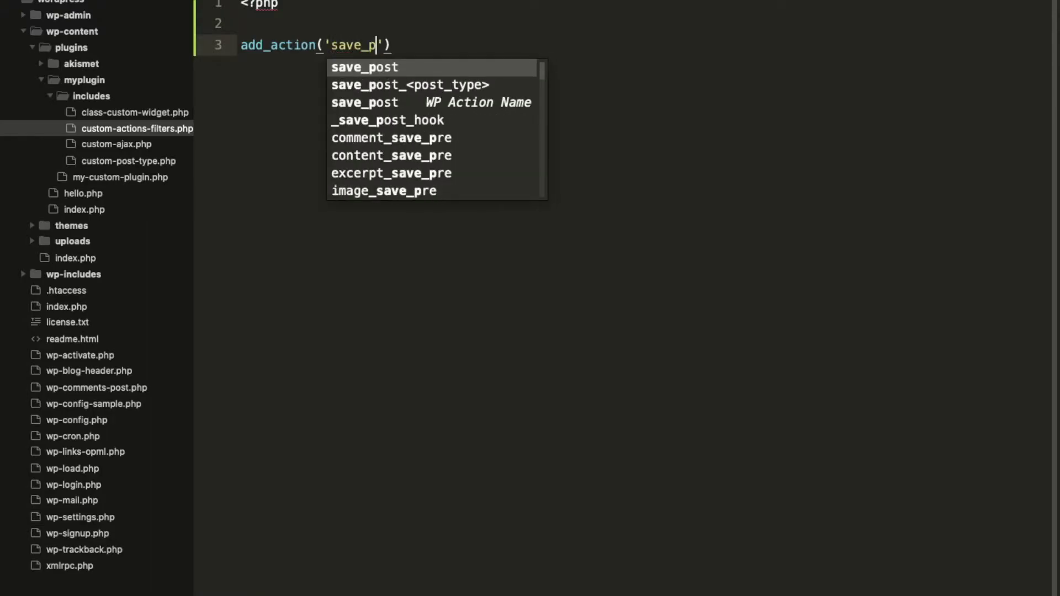
pyautogui.press('Right')
pyautogui.press('Left')
pyautogui.press('Left')
pyautogui.press('Left')
pyautogui.press('Left')
pyautogui.press('Left')
pyautogui.press('Left')
pyautogui.press('Left')
pyautogui.press('Left')
pyautogui.press('Left')
pyautogui.press('Left')
pyautogui.press('Left')
pyautogui.press('Left')
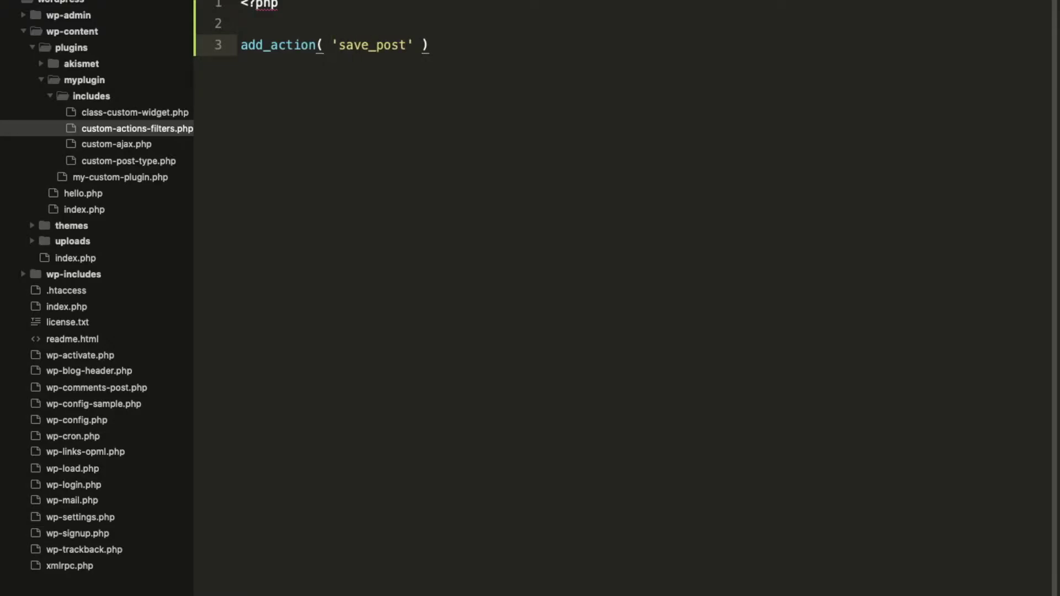
pyautogui.click(407, 45)
pyautogui.write(", '")
pyautogui.write('a')
pyautogui.press('BackSpace')
pyautogui.write('metada')
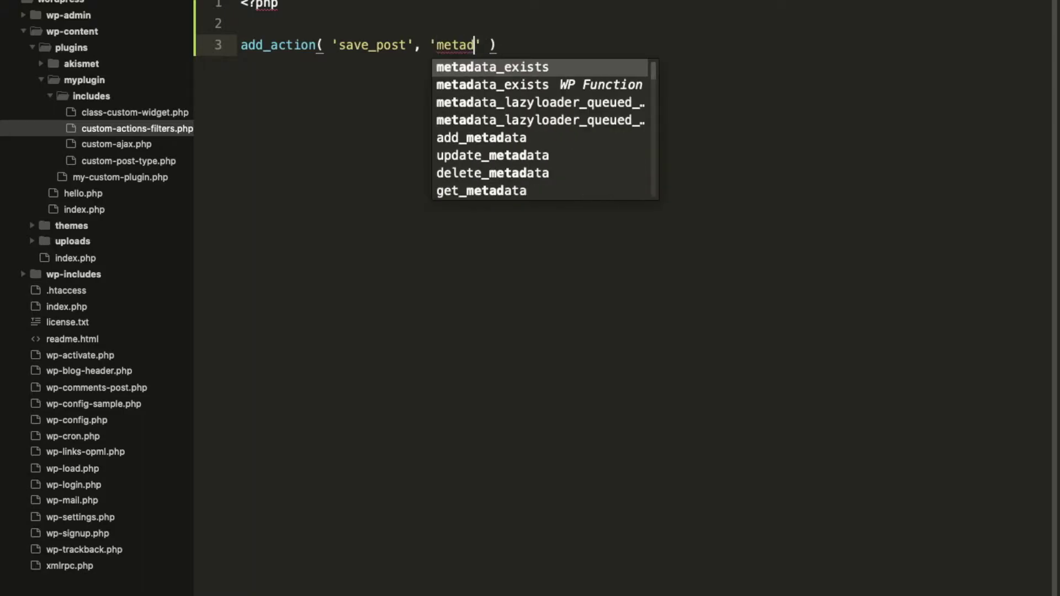
pyautogui.write('ta_h')
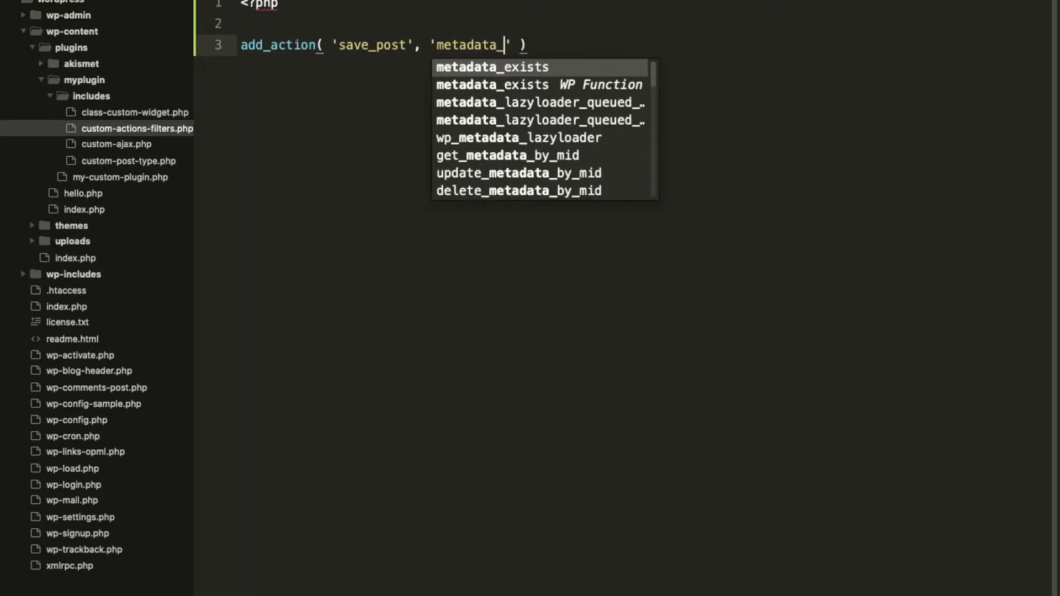
pyautogui.write('andle_c')
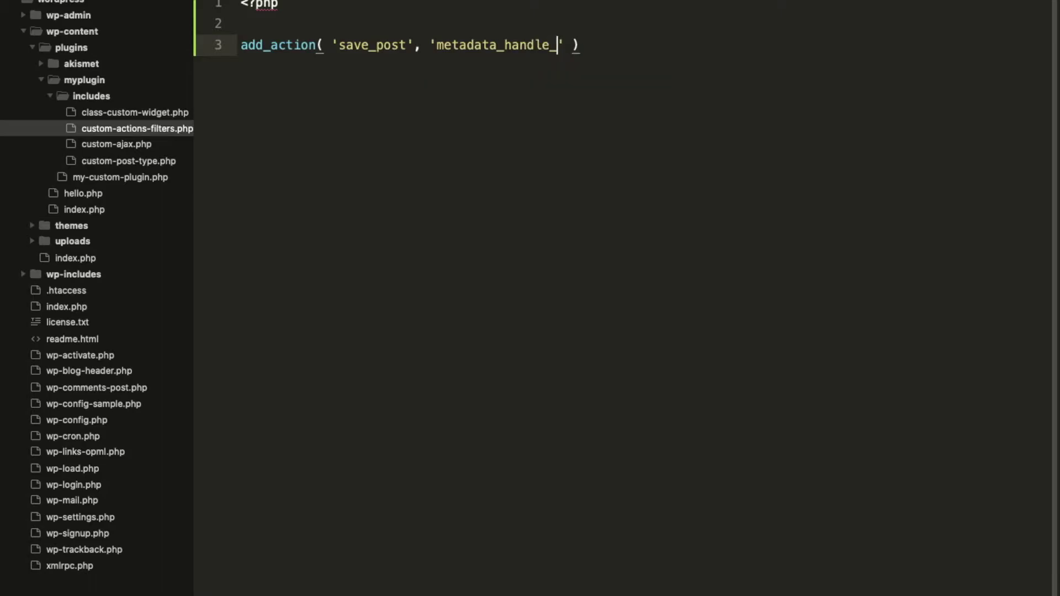
pyautogui.write('allback')
# Define an empty function metadata_handle_callback() { } above the add_action line
pyautogui.hotkey('alt', 'shift', 'Left')
pyautogui.press('super+c')
pyautogui.press('Up')
pyautogui.press('Return')
pyautogui.press('Up')
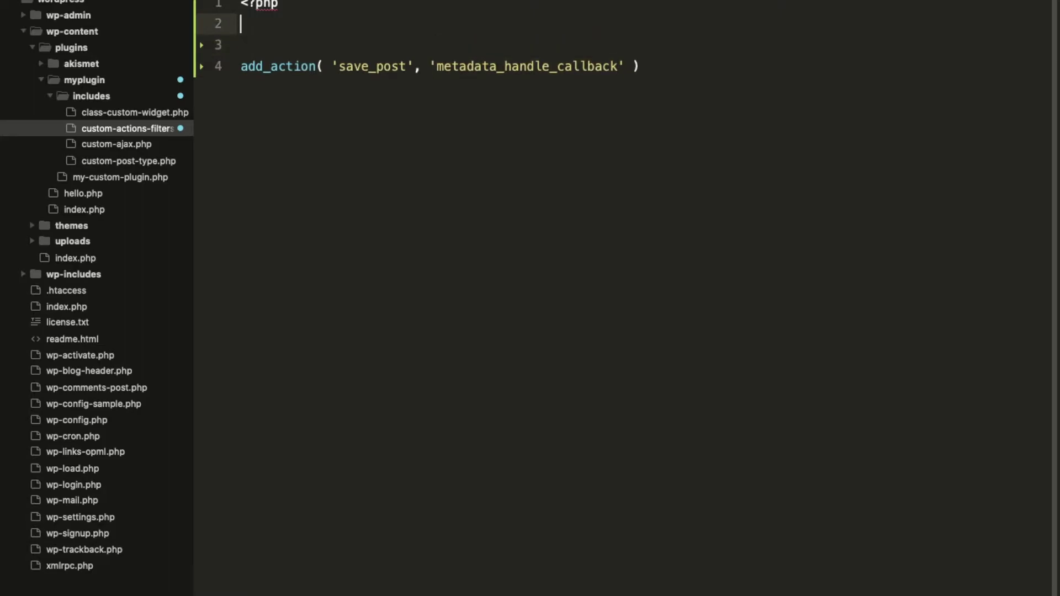
pyautogui.press('Return')
pyautogui.write('function')
pyautogui.press('super+v')
pyautogui.write('()')
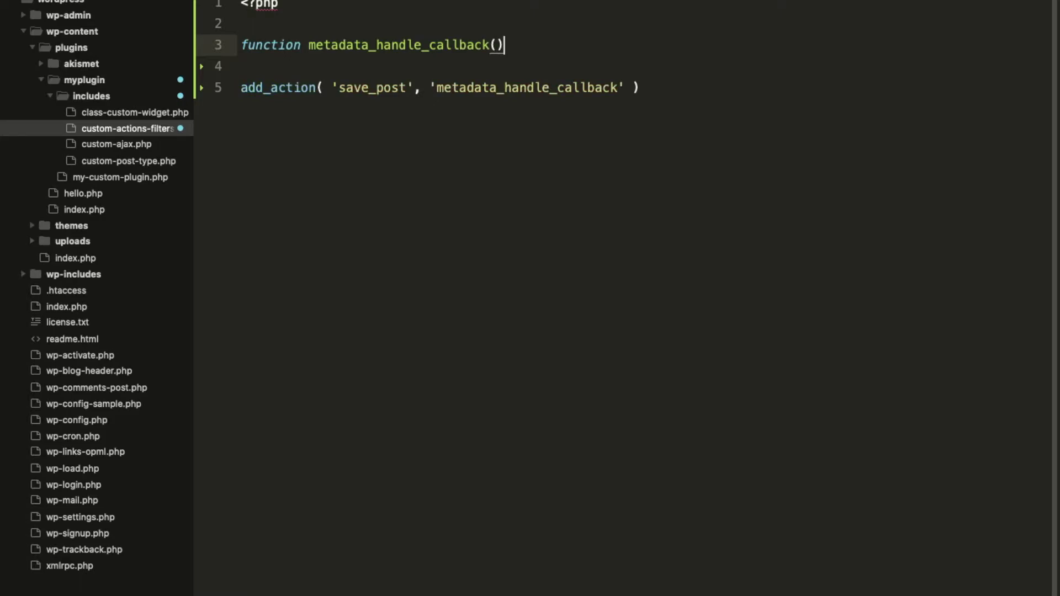
pyautogui.write(' {')
pyautogui.press('Return')
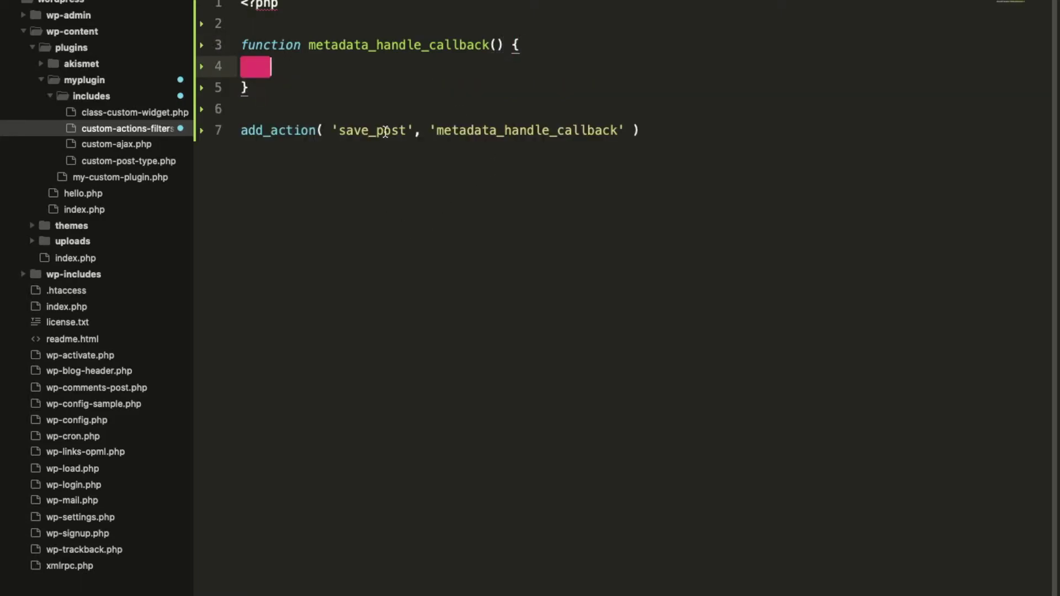
# End the add_action line with a semicolon and copy the save_post hook name
pyautogui.doubleClick(385, 131)
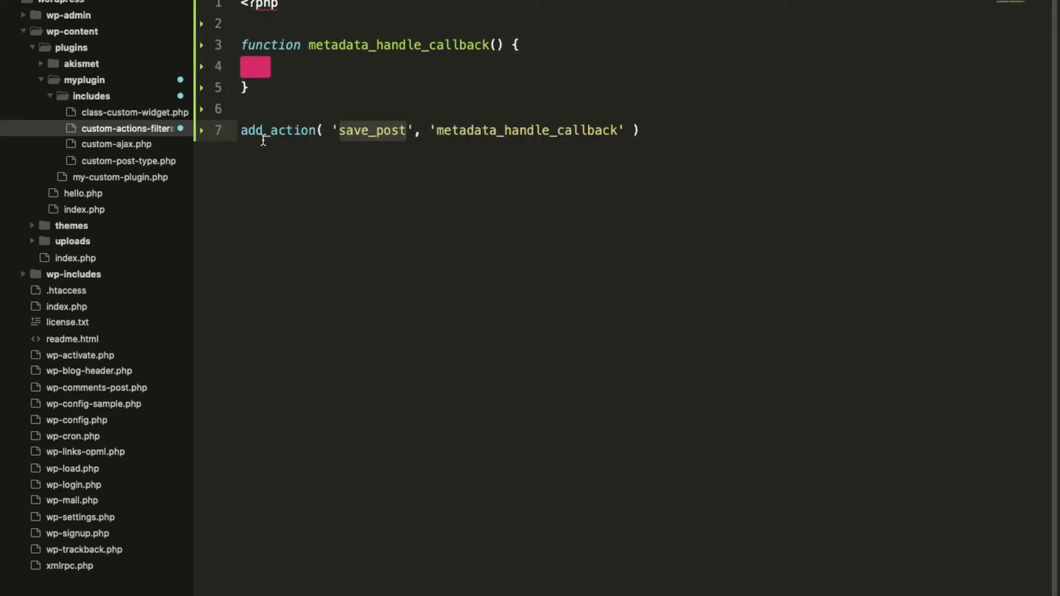
pyautogui.click(375, 131)
pyautogui.doubleClick(375, 131)
pyautogui.press('super+Tab')
pyautogui.press('super+shift+Tab')
pyautogui.press('Up')
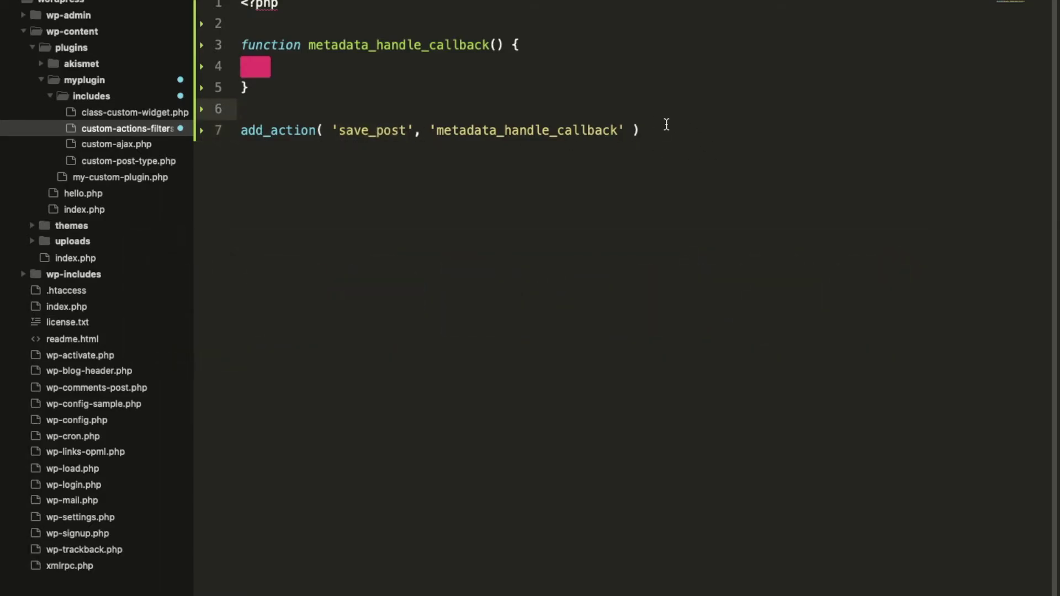
pyautogui.click(656, 132)
pyautogui.write(';')
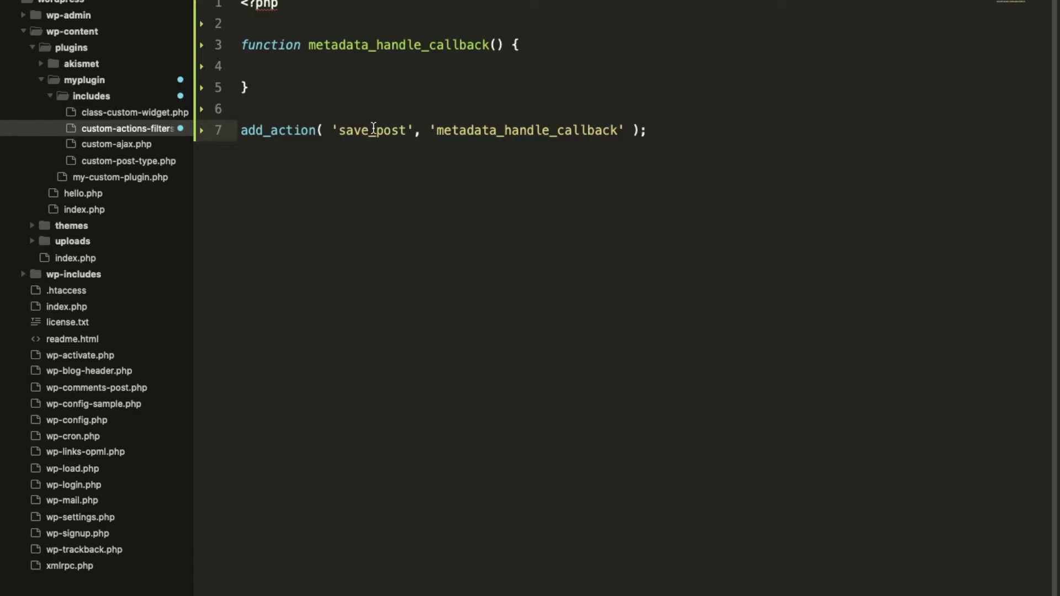
pyautogui.doubleClick(375, 132)
pyautogui.press('super+c')
pyautogui.press('super+Tab')
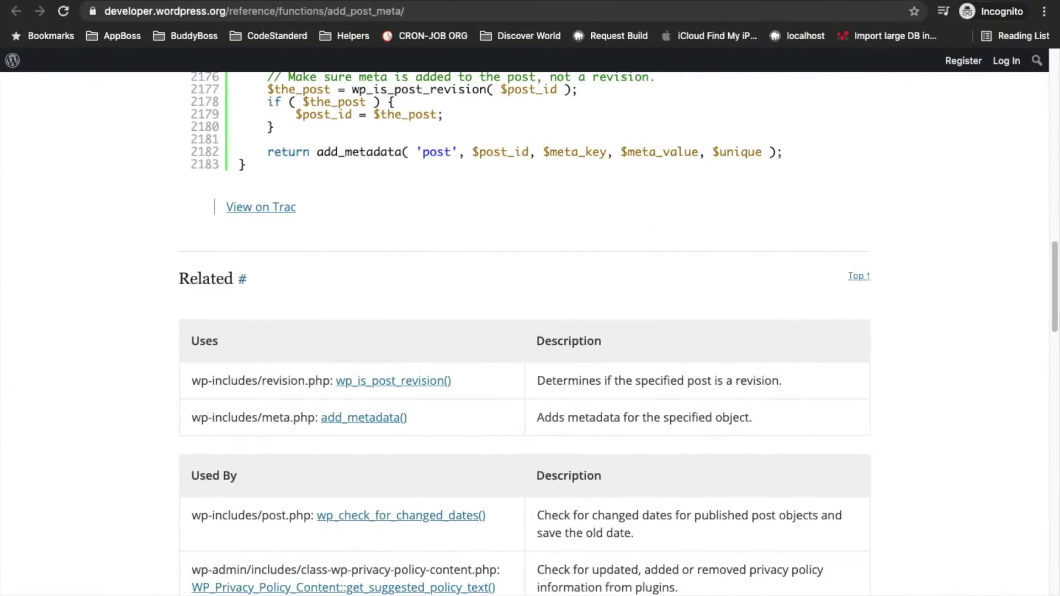
# Search the web for save_post and open its WordPress Developer Resources reference page
pyautogui.press('super+t')
pyautogui.press('super+v')
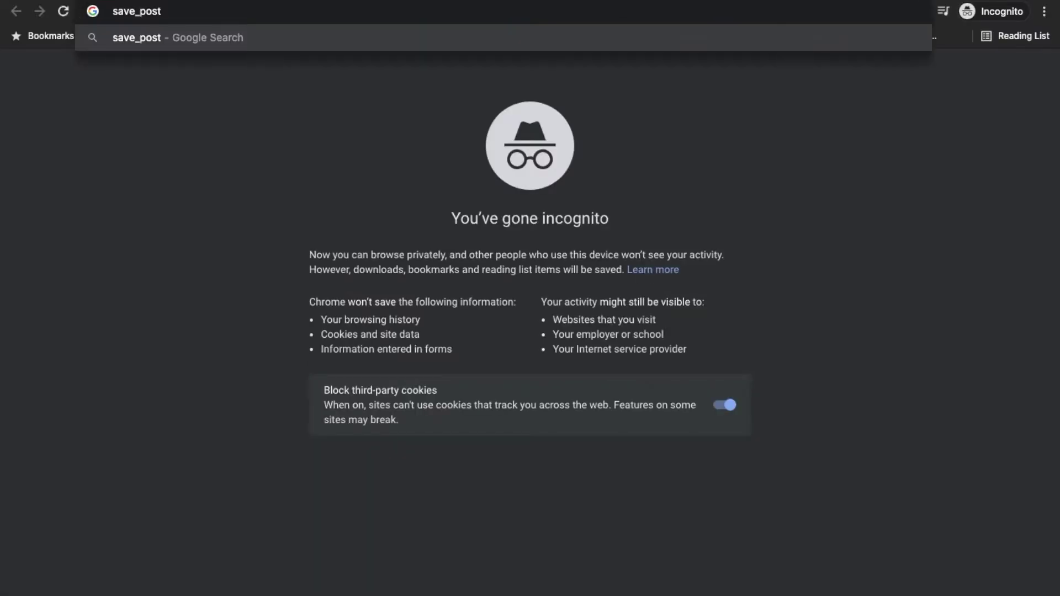
pyautogui.press('Return')
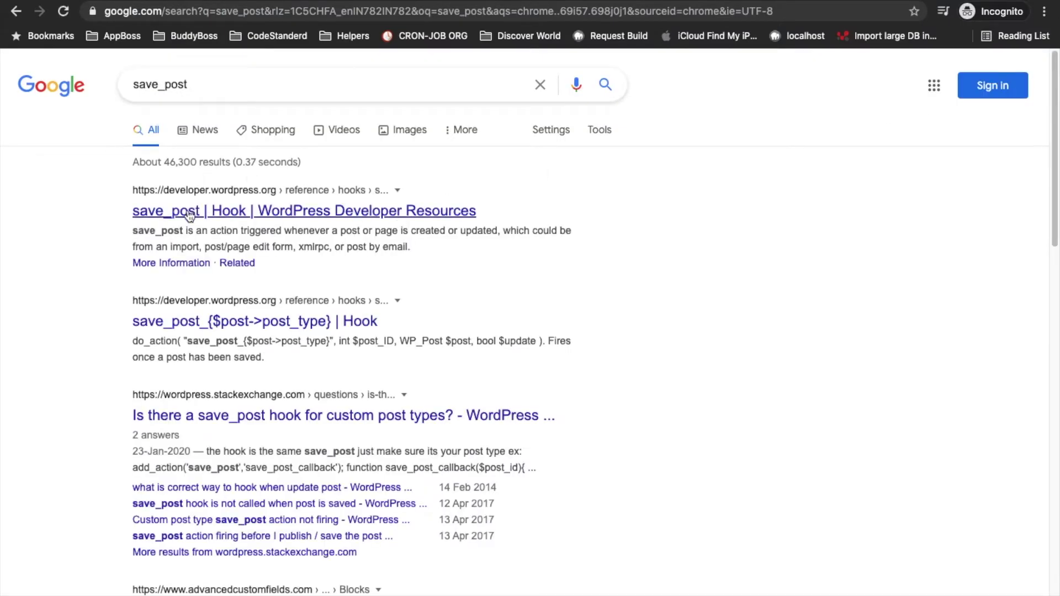
pyautogui.click(189, 215)
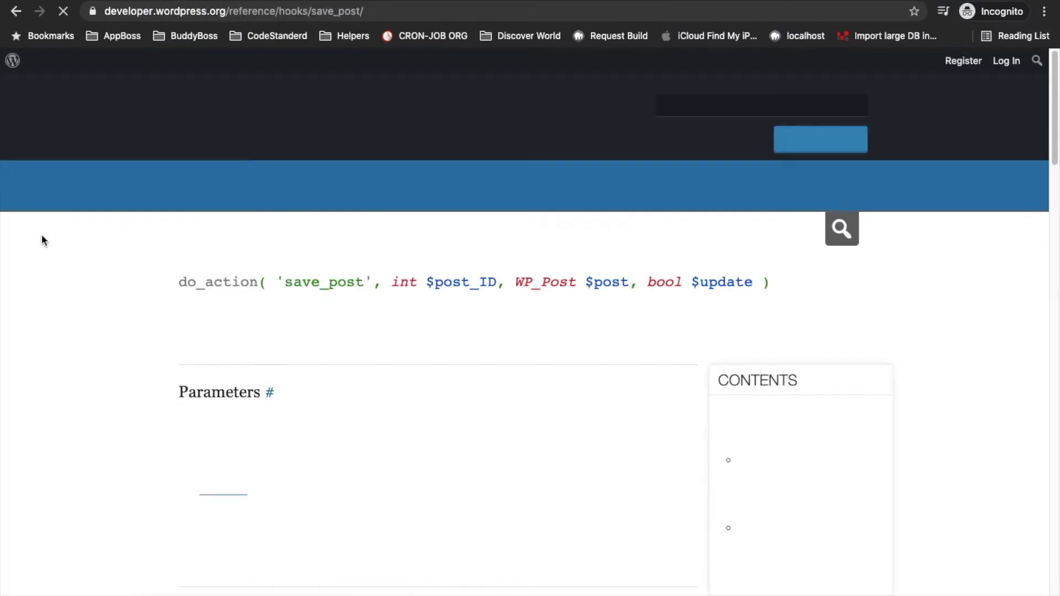
pyautogui.scroll(-2, 101, 247)
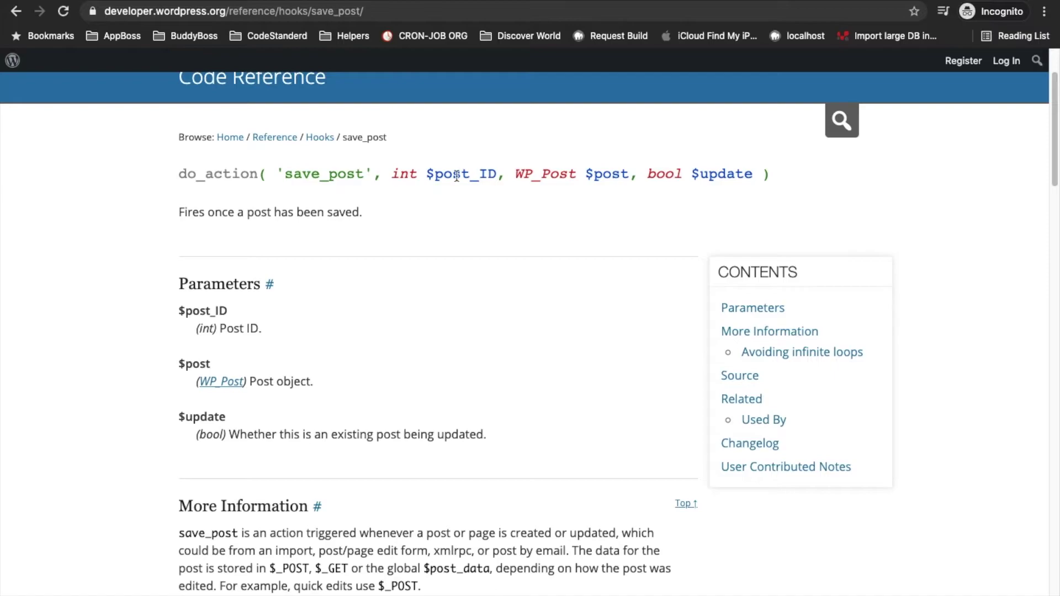
# Select the $post_ID parameter in the save_post hook signature
pyautogui.doubleClick(456, 175)
pyautogui.click(639, 169)
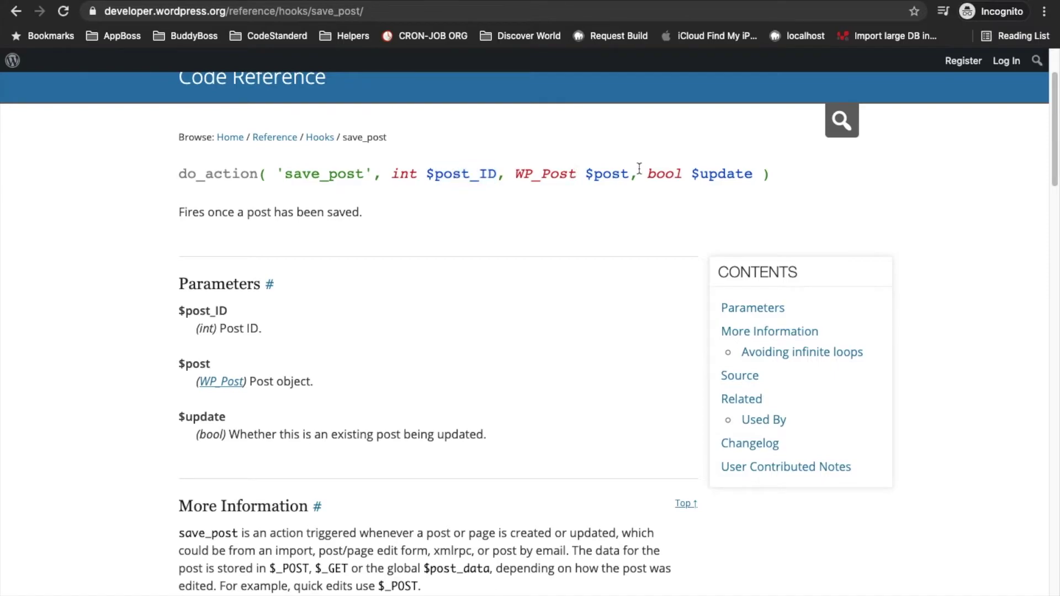
pyautogui.doubleClick(723, 176)
pyautogui.click(455, 170)
pyautogui.doubleClick(456, 171)
pyautogui.click(458, 175)
pyautogui.doubleClick(459, 176)
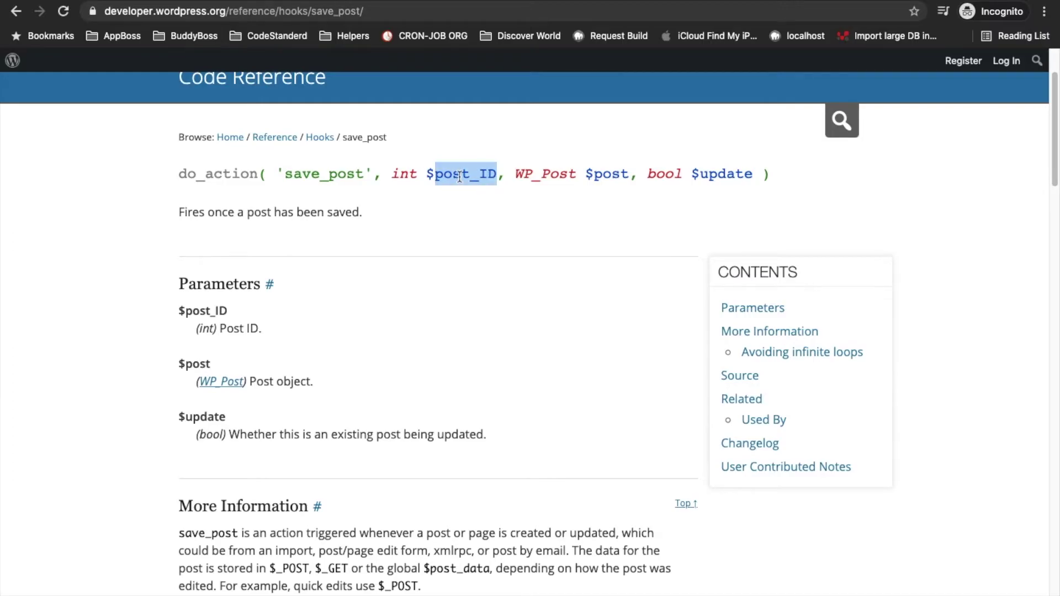
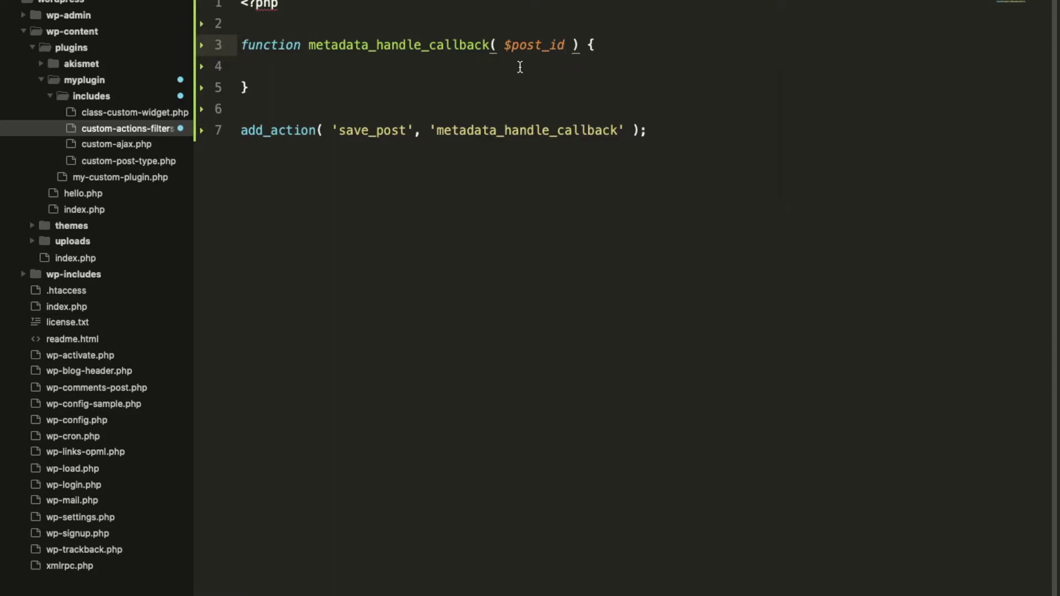
# Inspect the callback's $post_id parameter and the save_post hook name in add_action
pyautogui.doubleClick(534, 46)
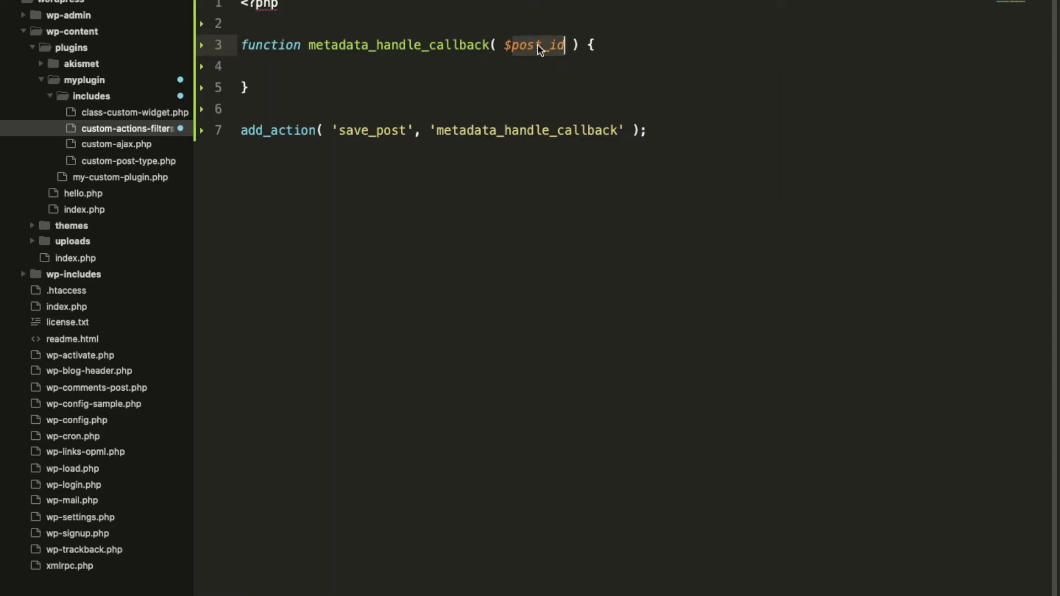
pyautogui.click(505, 45)
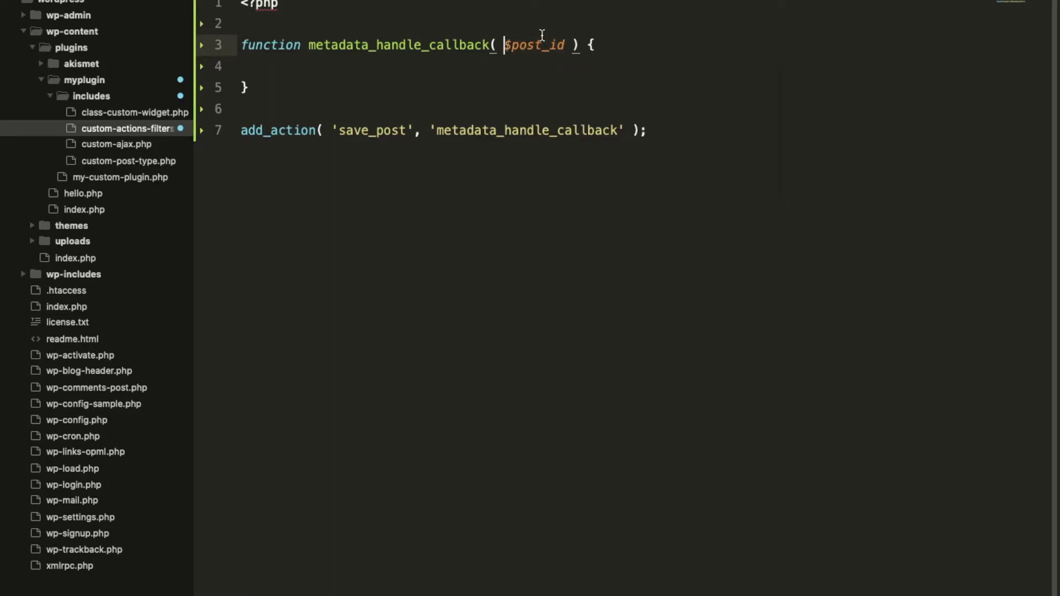
pyautogui.keyDown('shift'); pyautogui.click(572, 45); pyautogui.keyUp('shift')
pyautogui.press('Up')
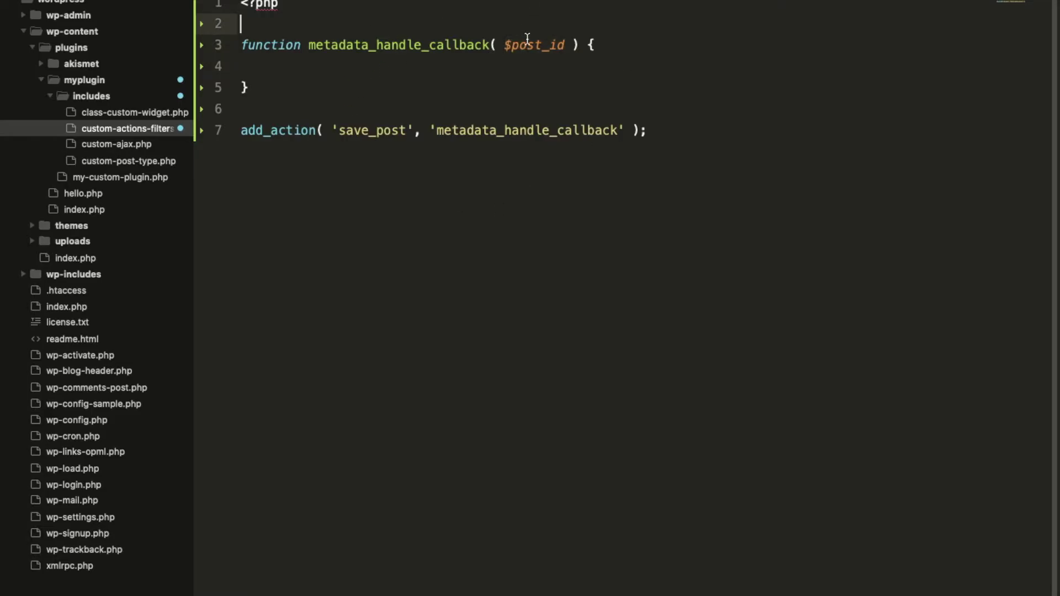
pyautogui.click(311, 133)
pyautogui.click(358, 128)
pyautogui.doubleClick(358, 129)
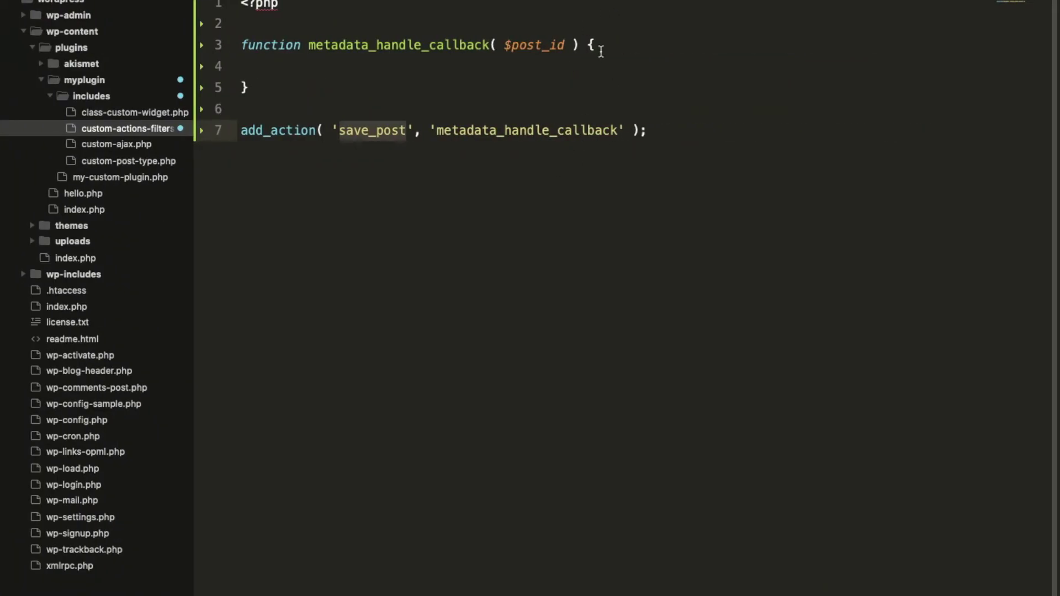
# Start a new line after the function's opening brace with 'add', then bring up the save_post docs
pyautogui.click(610, 52)
pyautogui.press('Return')
pyautogui.press('Return')
pyautogui.write('add')
pyautogui.press('super+Tab')
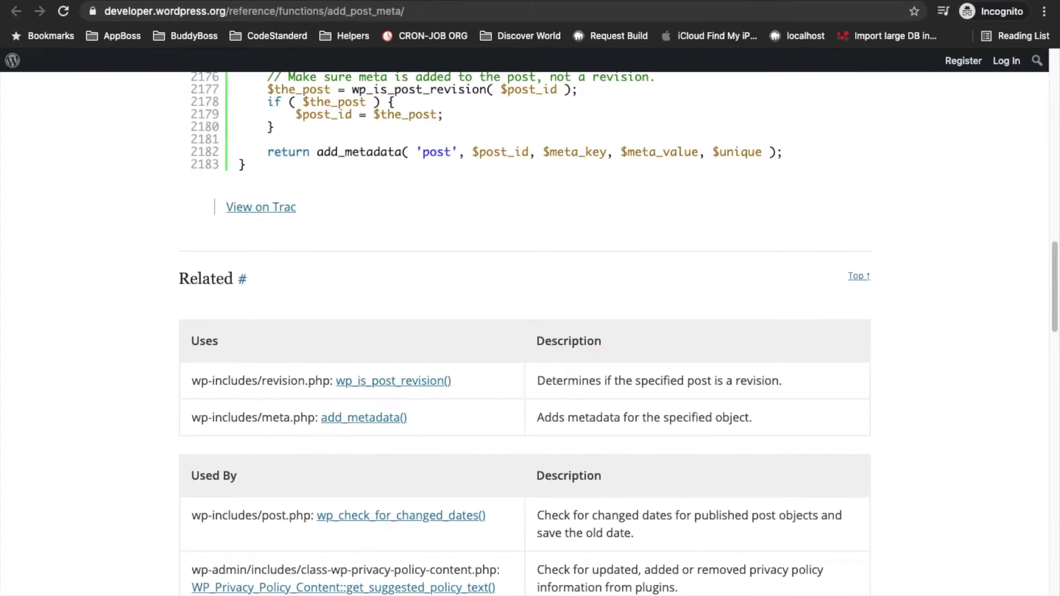
# Replace the partial word on line 5 with add_post_meta();, caret inside the parentheses
pyautogui.scroll(20, 457, 272)
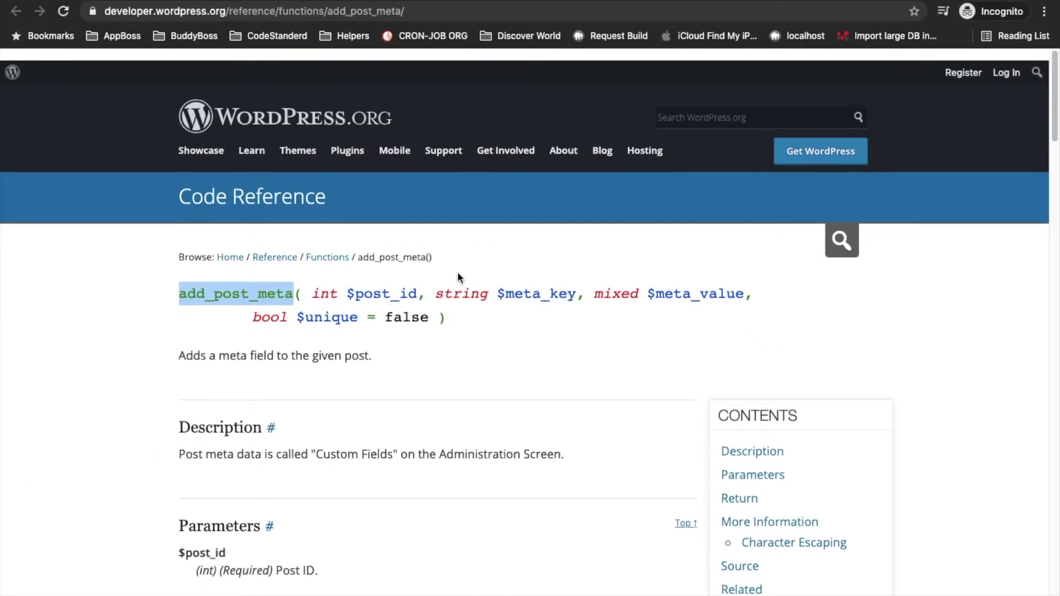
pyautogui.press('super+Tab')
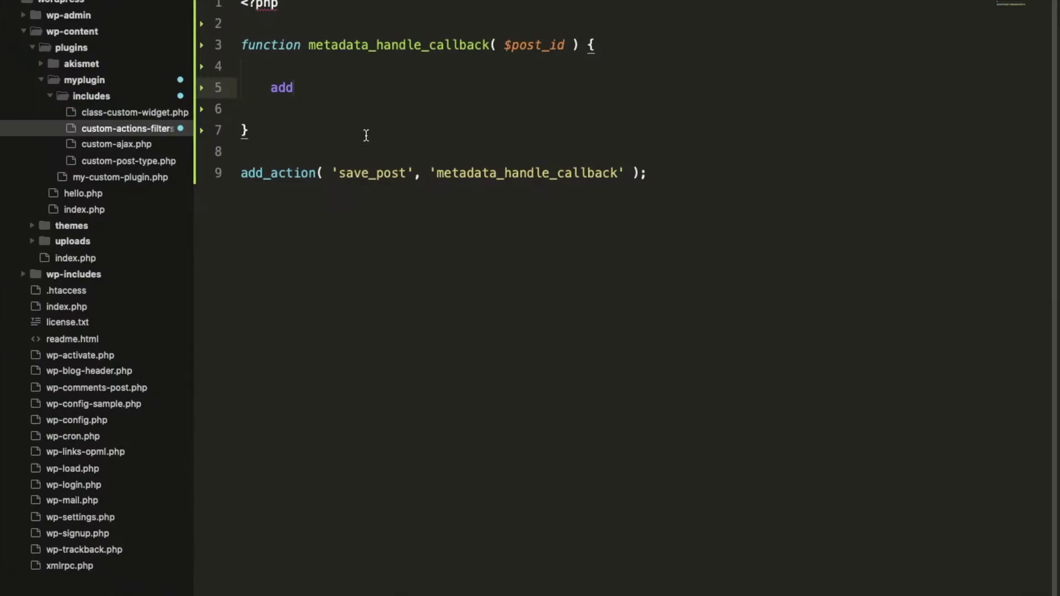
pyautogui.press('BackSpace')
pyautogui.press('BackSpace')
pyautogui.press('BackSpace')
pyautogui.write('add_post_meta')
pyautogui.write('();')
pyautogui.press('Left')
pyautogui.press('Left')
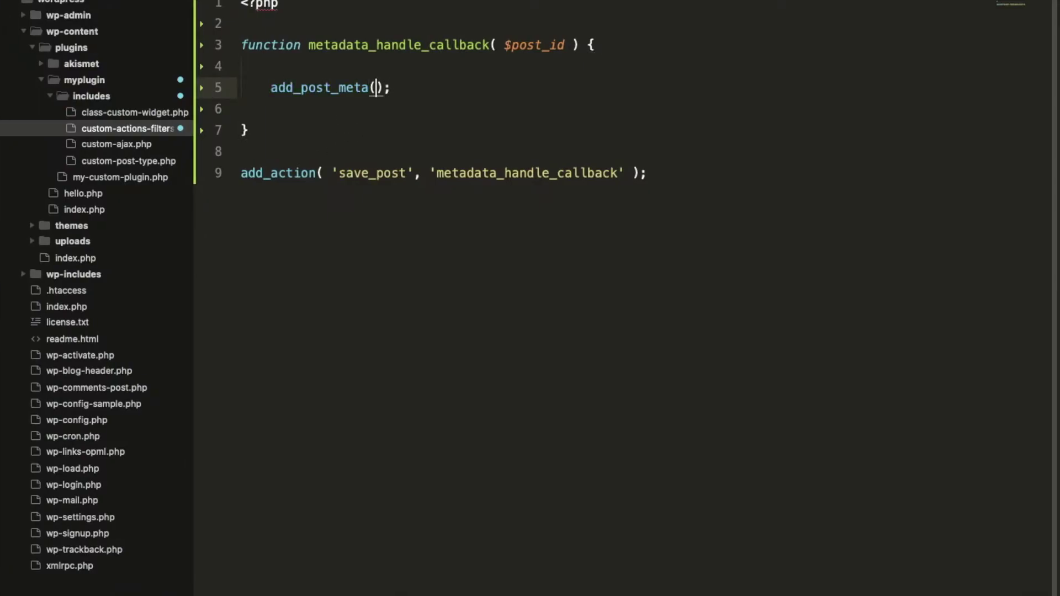
# Copy $post_id from the function's parameters in as add_post_meta's first argument
pyautogui.press('super+Tab')
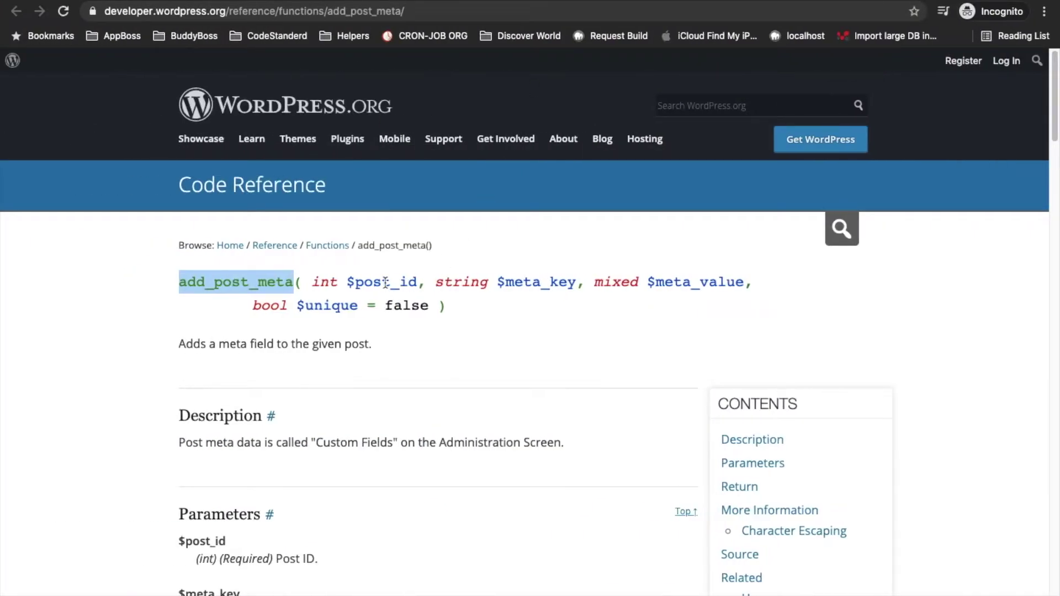
pyautogui.doubleClick(385, 282)
pyautogui.press('super+Tab')
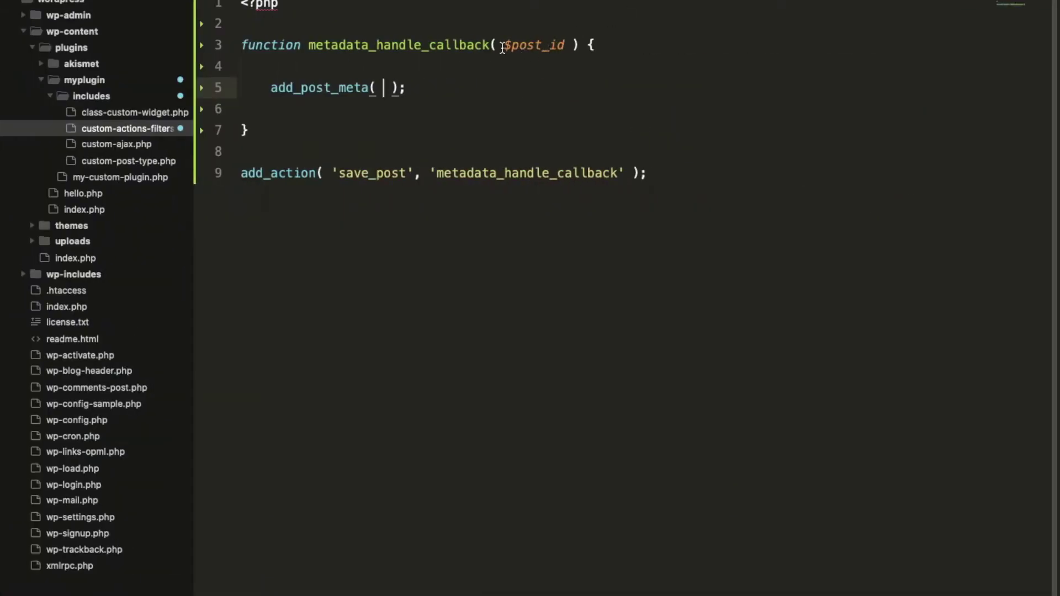
pyautogui.moveTo(501, 48); pyautogui.dragTo(564, 46)
pyautogui.press('super+c')
pyautogui.click(382, 88)
pyautogui.press('super+v')
pyautogui.write(", '")
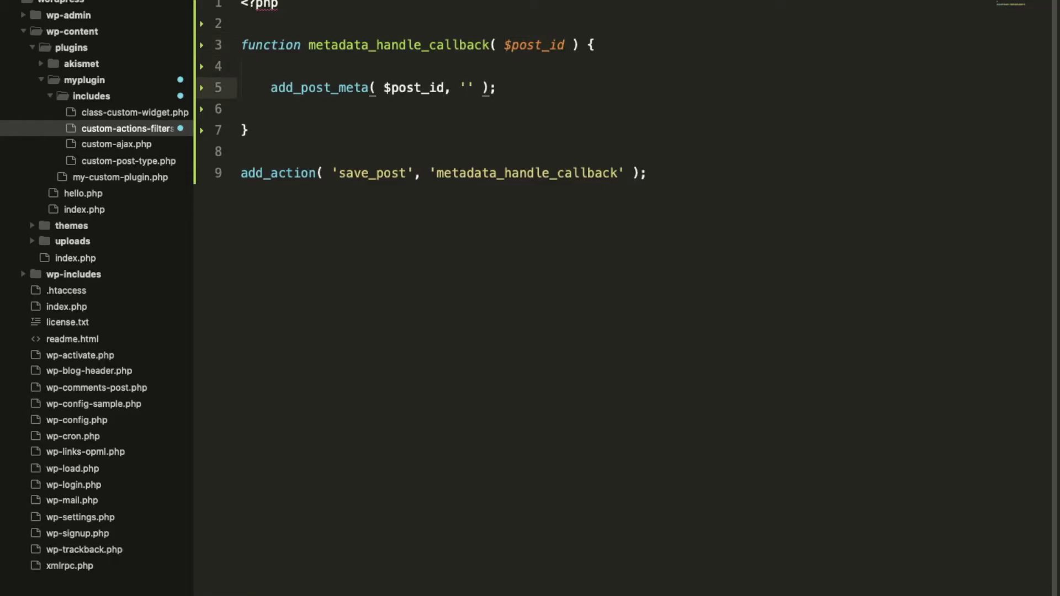
# Complete the add_post_meta arguments with 'test_meta_key' and 'yes'
pyautogui.press('super+Tab')
pyautogui.click(522, 294)
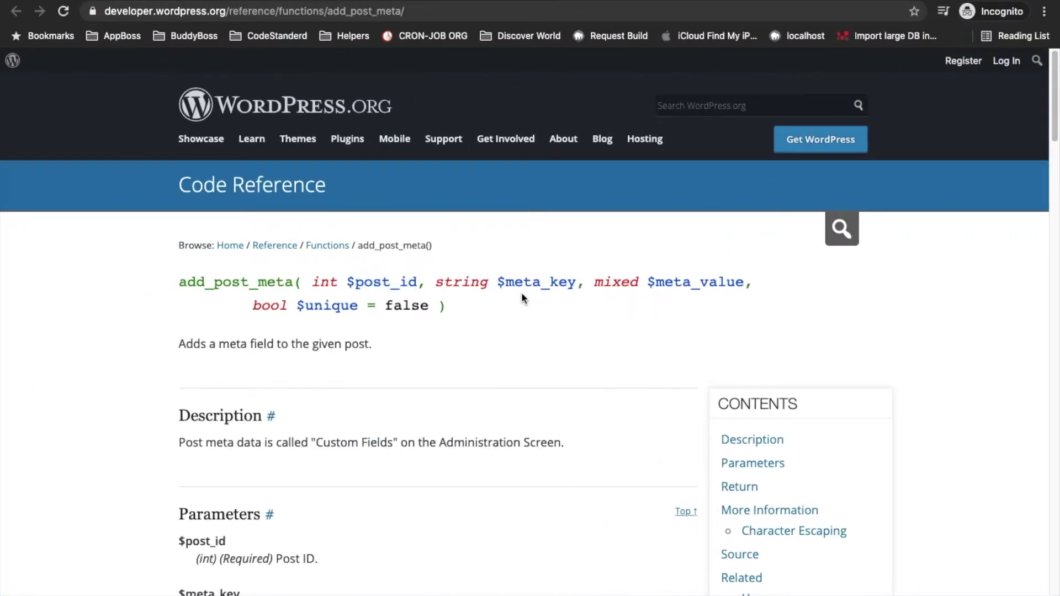
pyautogui.press('super+Tab')
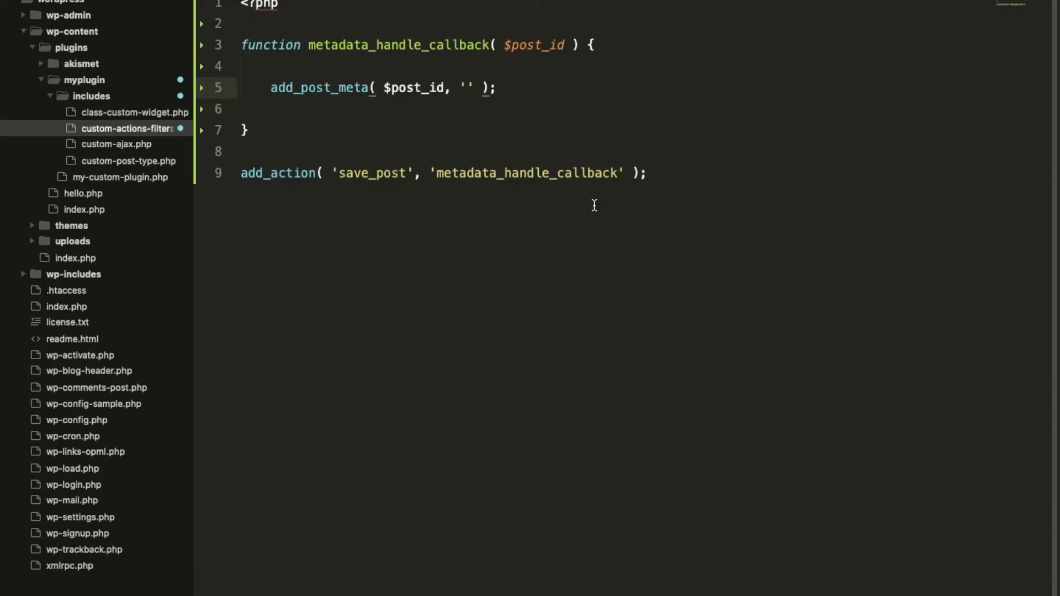
pyautogui.write('test_met')
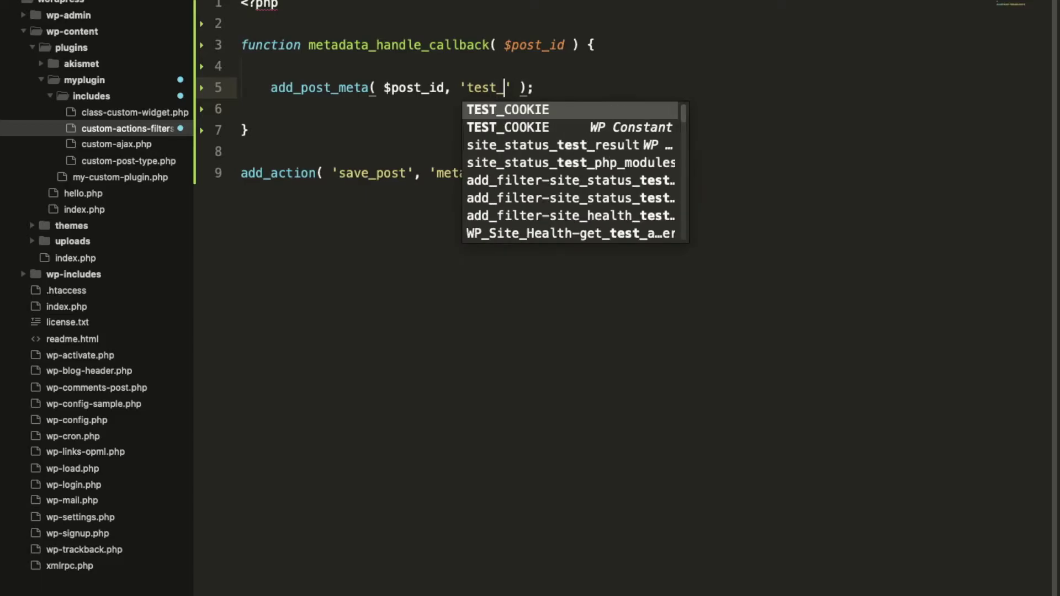
pyautogui.write('a_key')
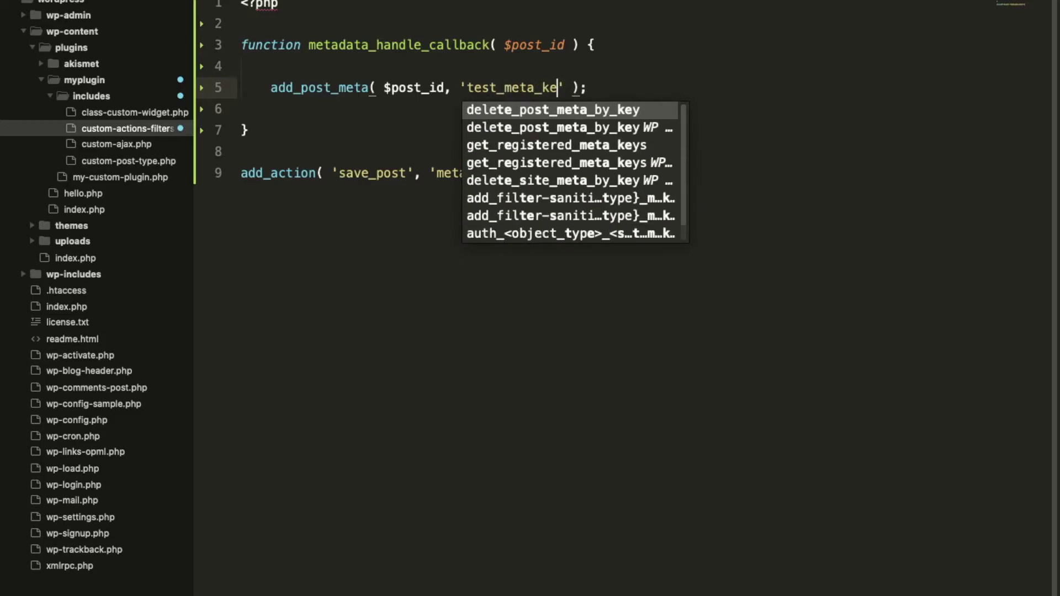
pyautogui.press('Right')
pyautogui.write(',')
pyautogui.hotkey('ctrl', 'Left')
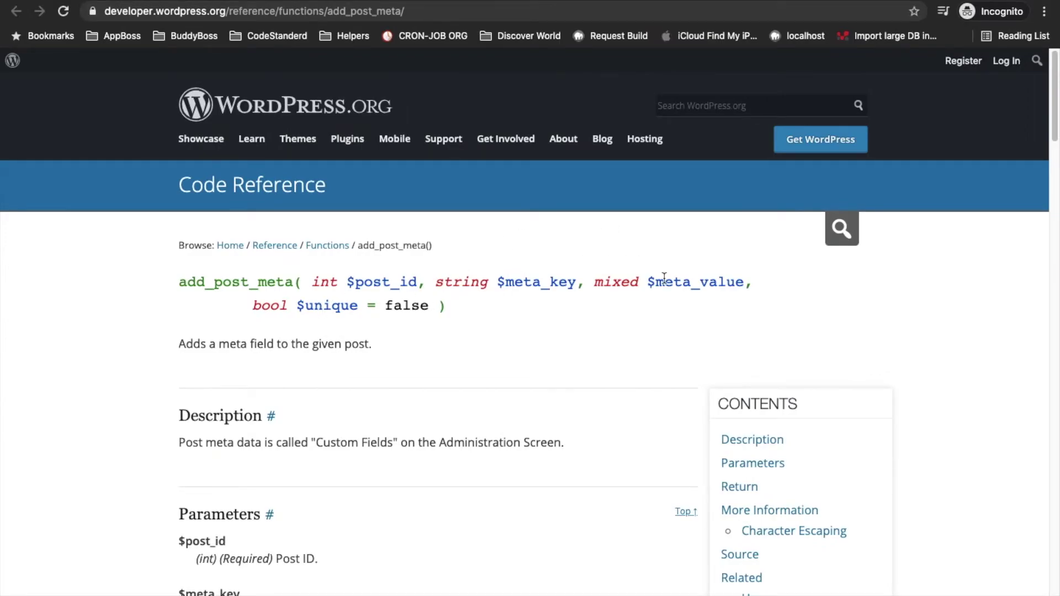
pyautogui.hotkey('ctrl', 'Right')
pyautogui.write("'yes'")
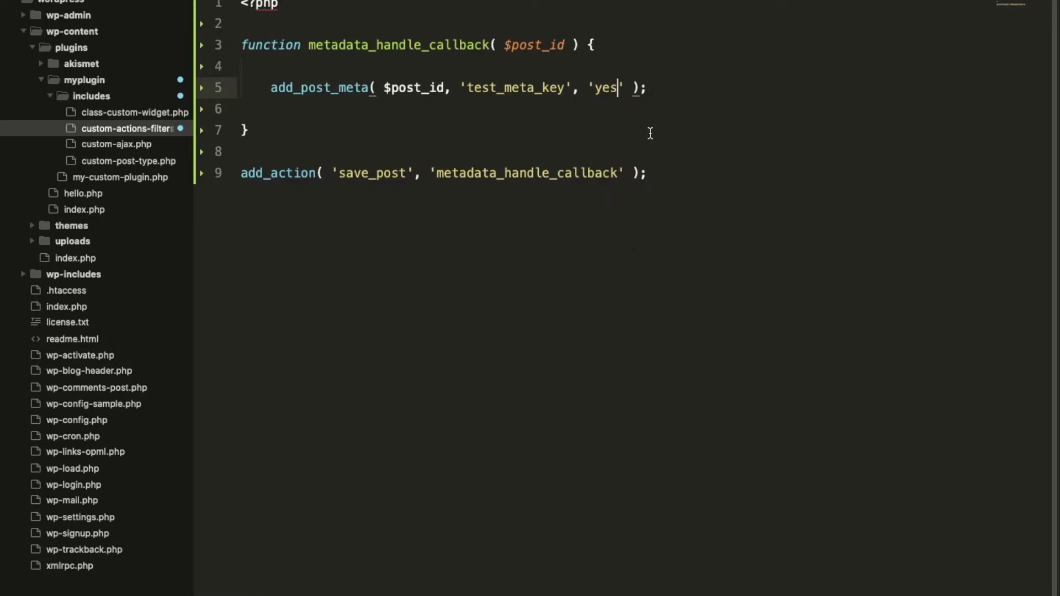
pyautogui.doubleClick(499, 83)
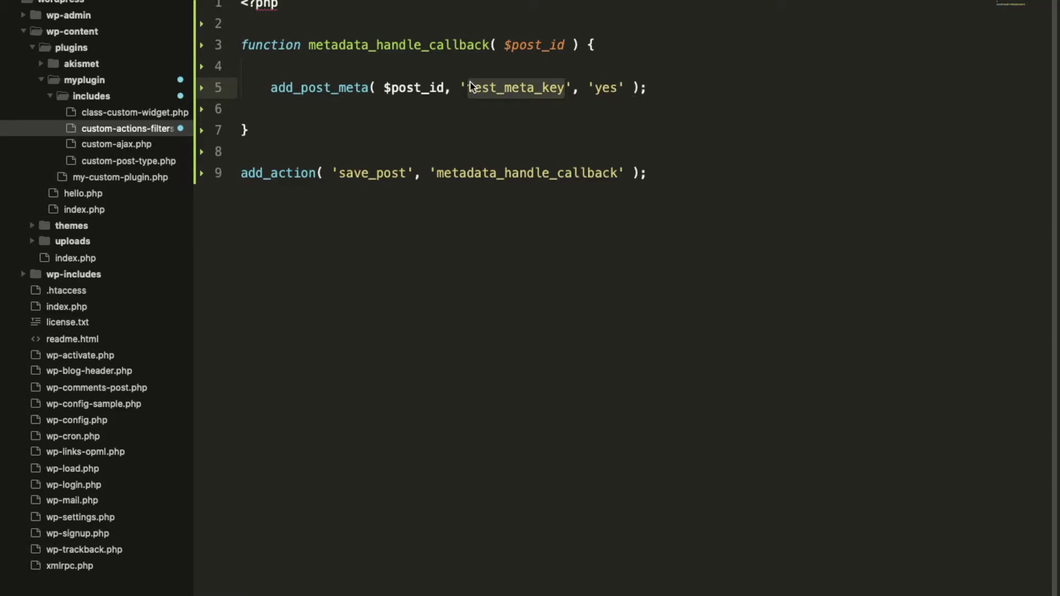
pyautogui.click(376, 87)
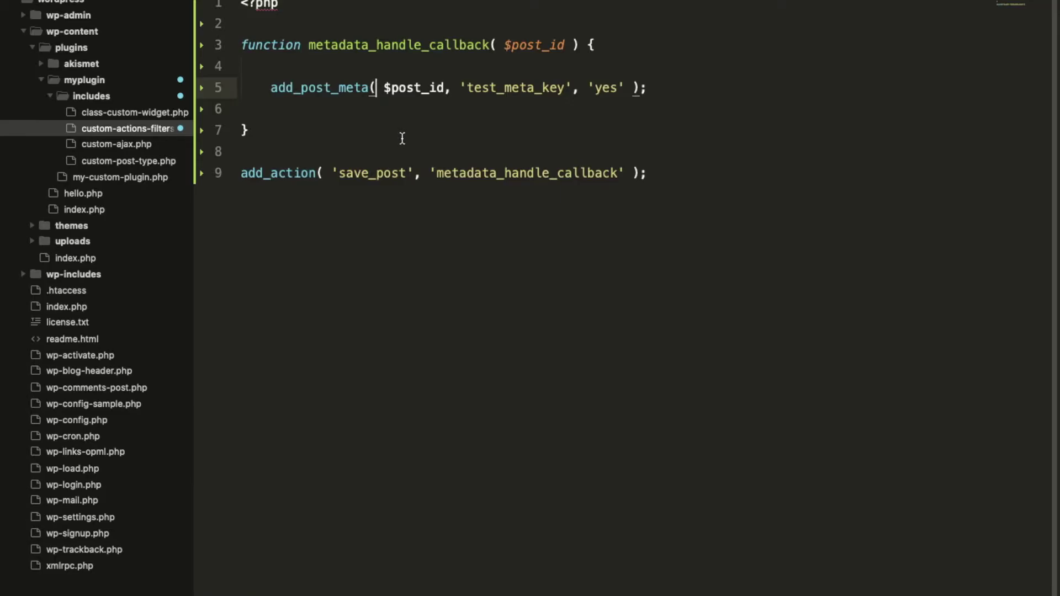
pyautogui.press('super+Tab')
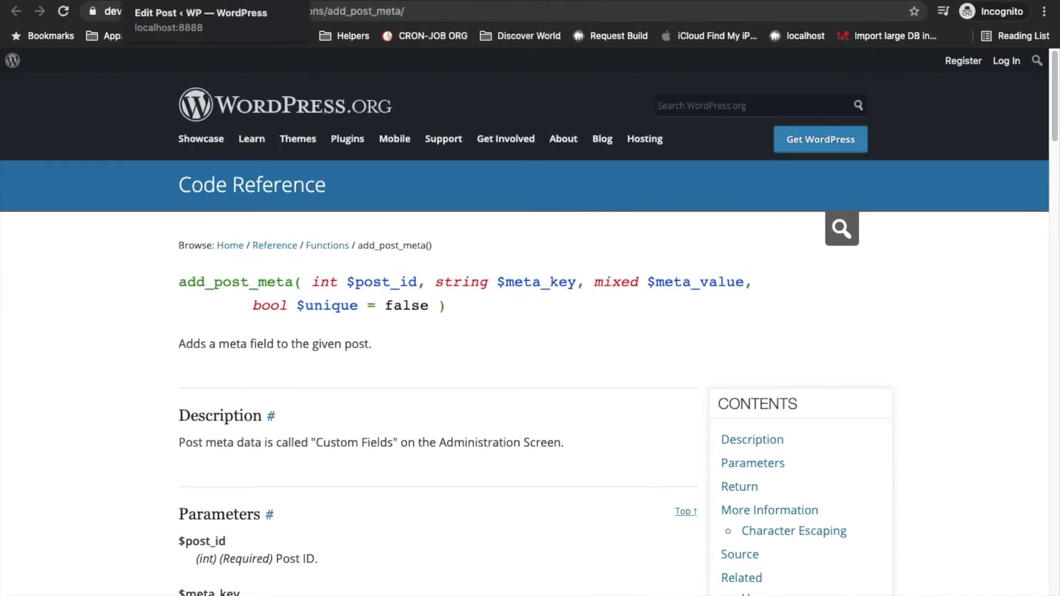
# Reload the Hello world! editor, then search wp_postmeta for post_id 1 in phpMyAdmin
pyautogui.click(166, 1)
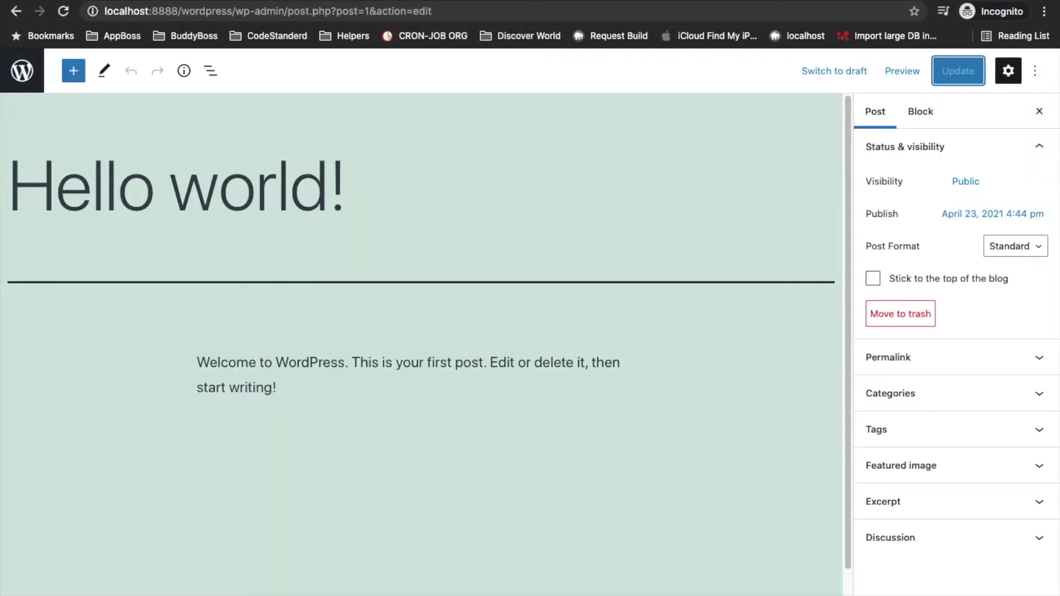
pyautogui.click(63, 12)
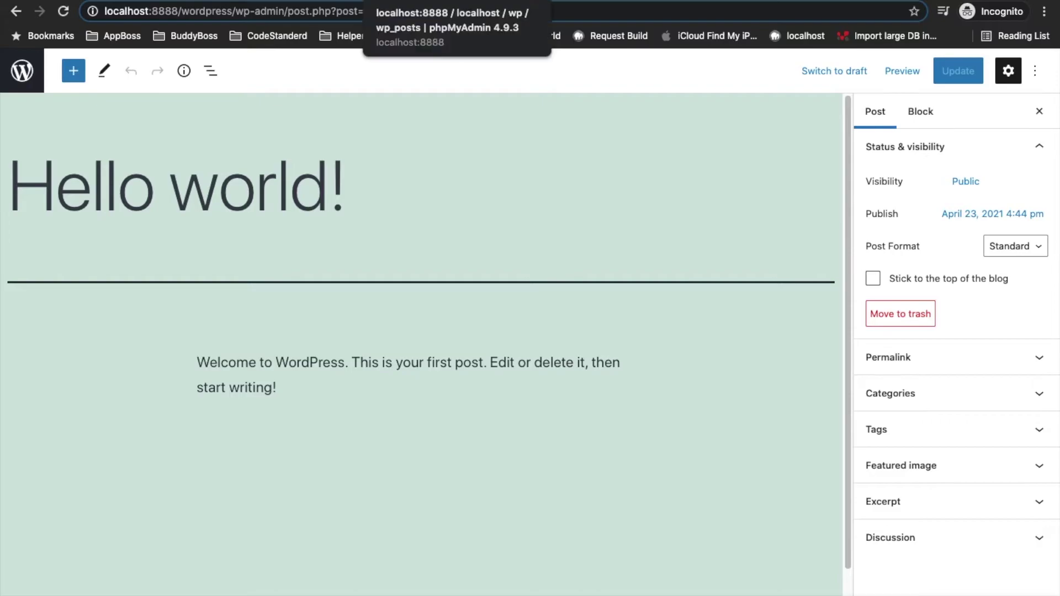
pyautogui.click(368, 1)
pyautogui.click(93, 452)
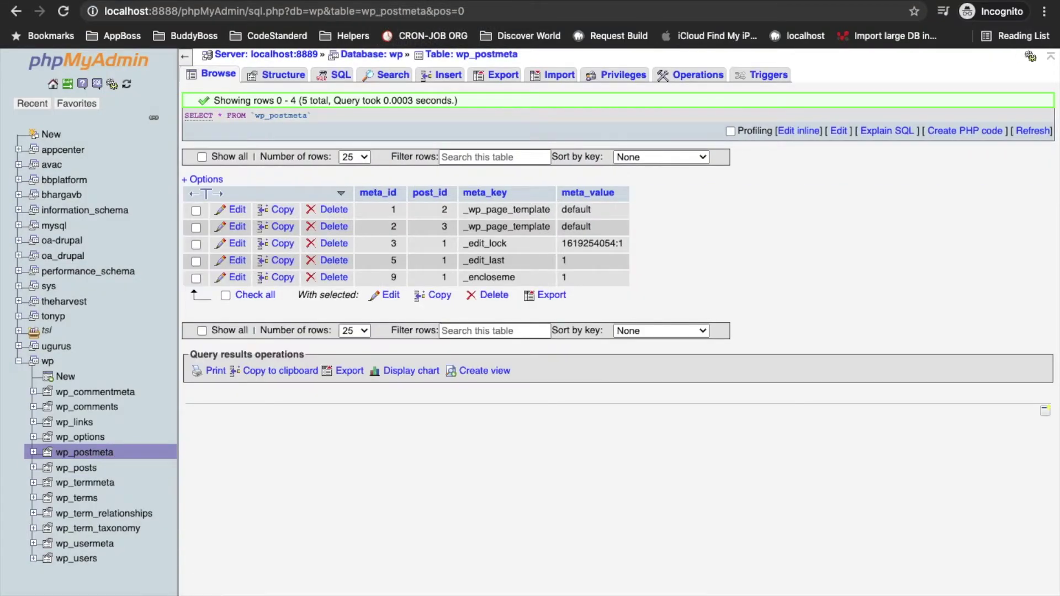
pyautogui.click(395, 80)
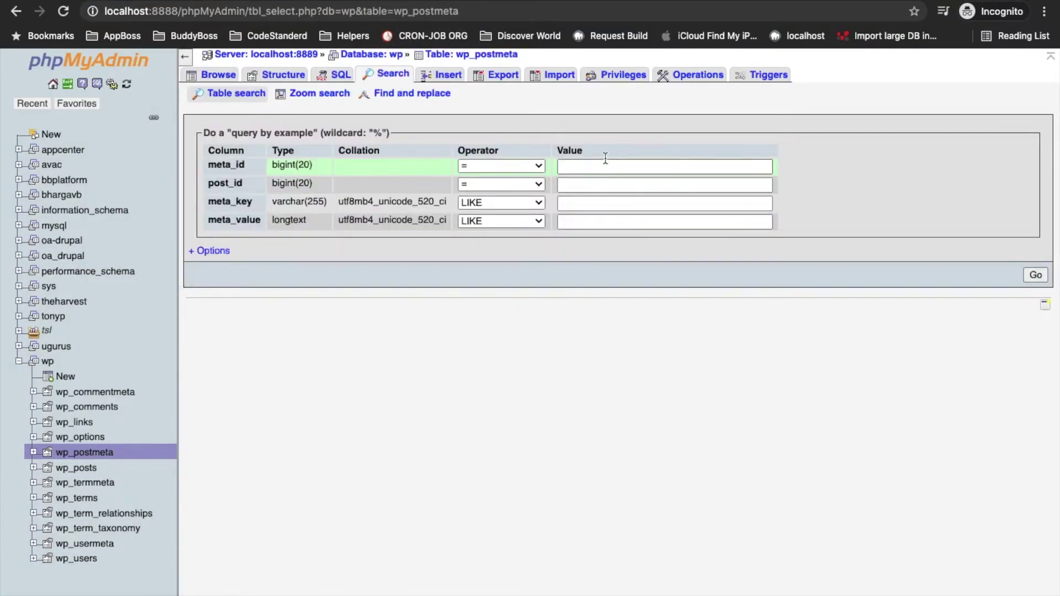
pyautogui.click(587, 186)
pyautogui.write('1')
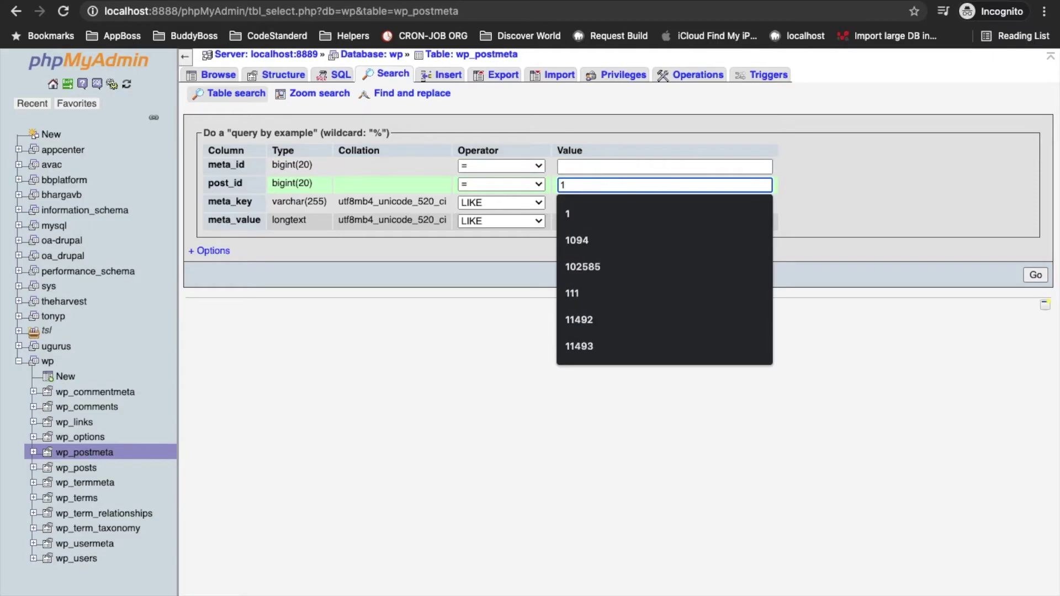
pyautogui.press('Return')
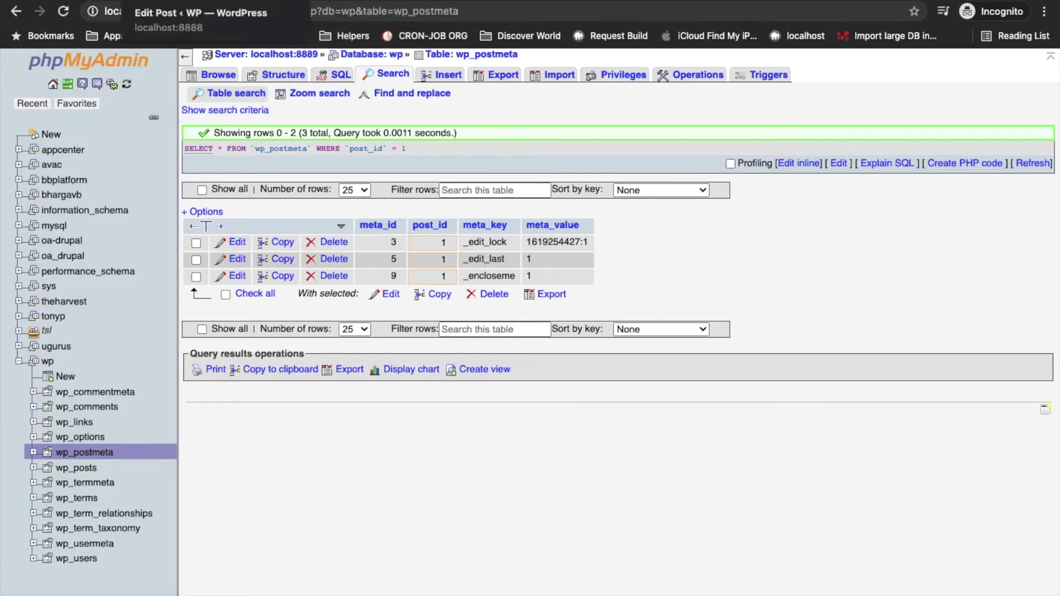
pyautogui.click(165, 5)
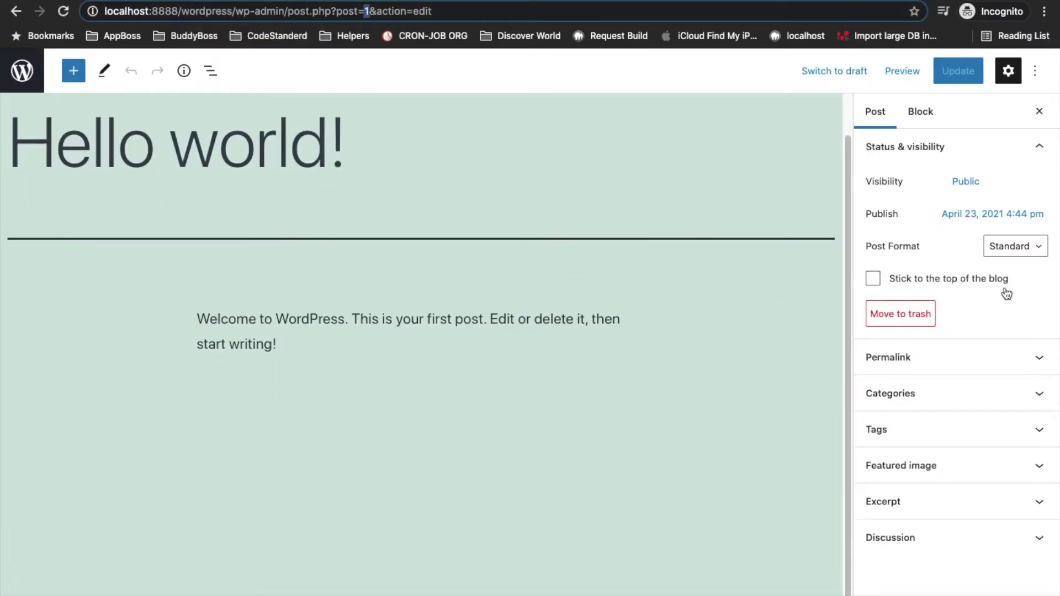
# Append 'dd' to the Hello world! paragraph and update the post to trigger save_post
pyautogui.click(617, 306)
pyautogui.write('dd')
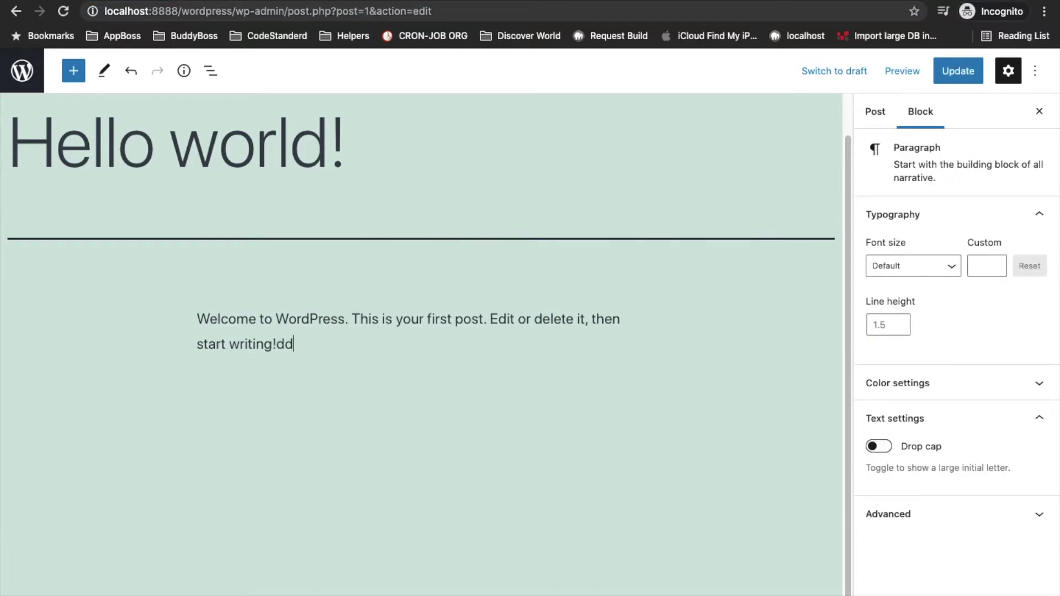
pyautogui.click(956, 74)
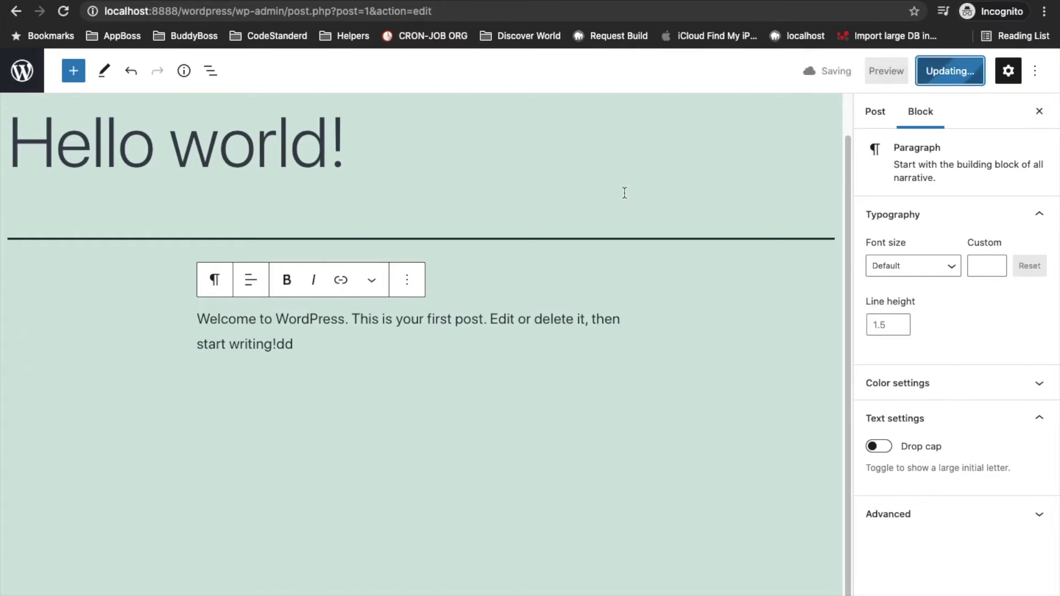
pyautogui.press('super+Tab')
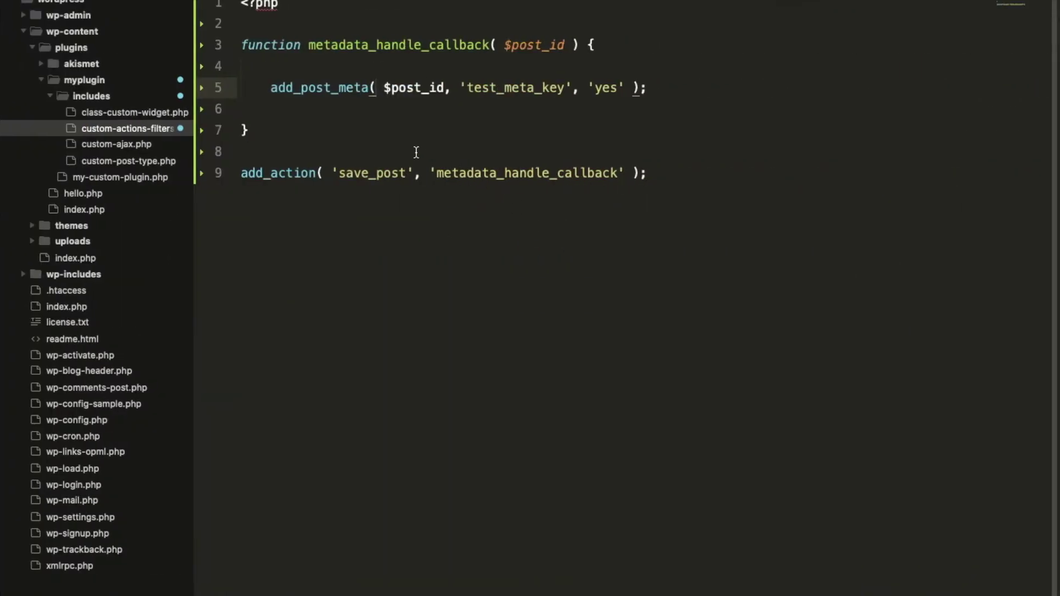
# Highlight the add_action line and add_post_meta's $post_id and test_meta_key arguments
pyautogui.moveTo(238, 173); pyautogui.dragTo(647, 173)
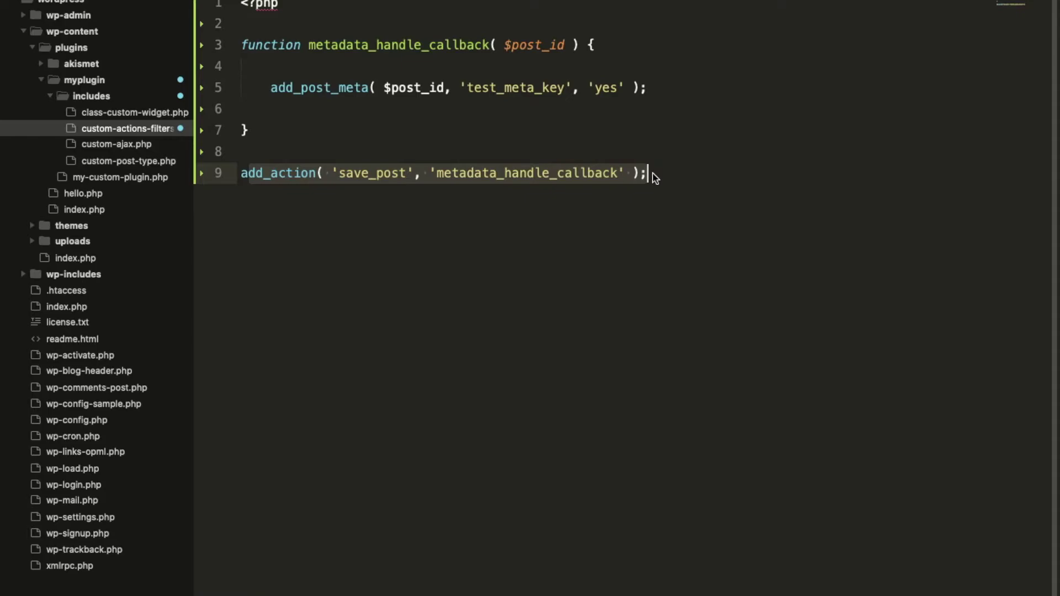
pyautogui.click(282, 88)
pyautogui.keyDown('shift'); pyautogui.click(807, 89); pyautogui.keyUp('shift')
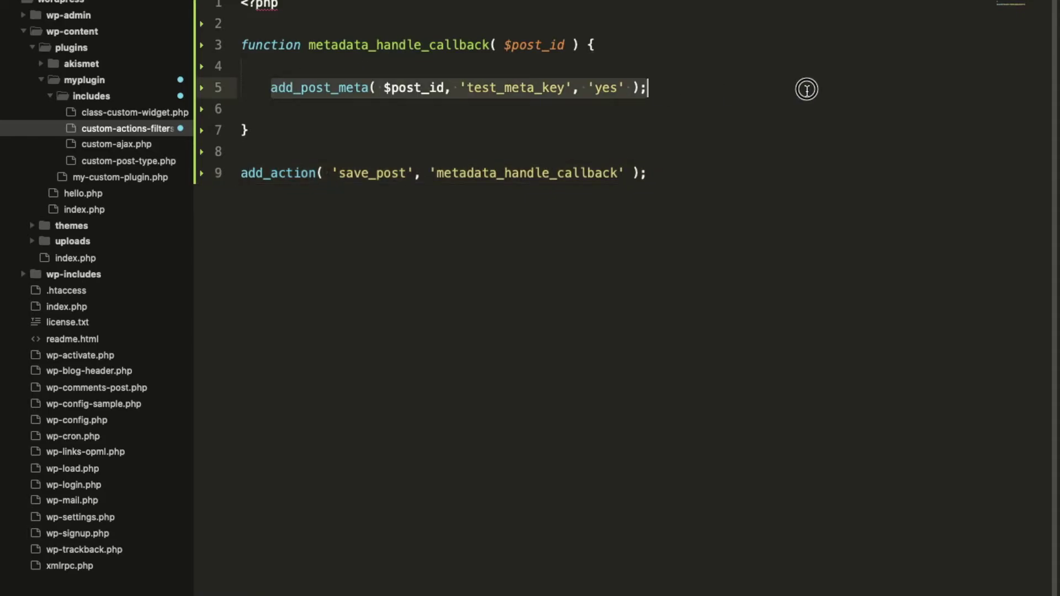
pyautogui.doubleClick(393, 89)
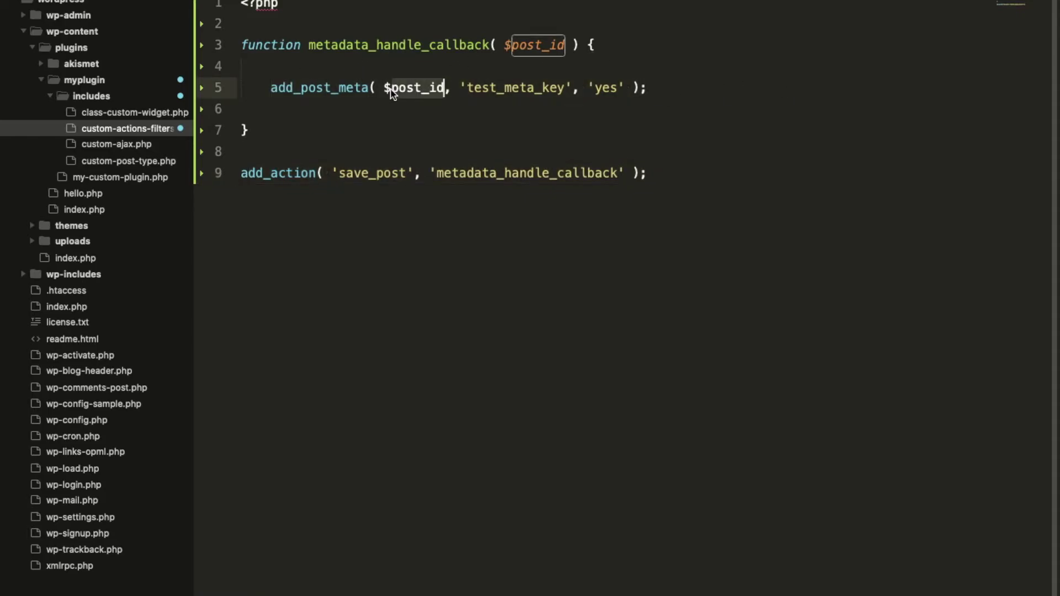
pyautogui.doubleClick(521, 91)
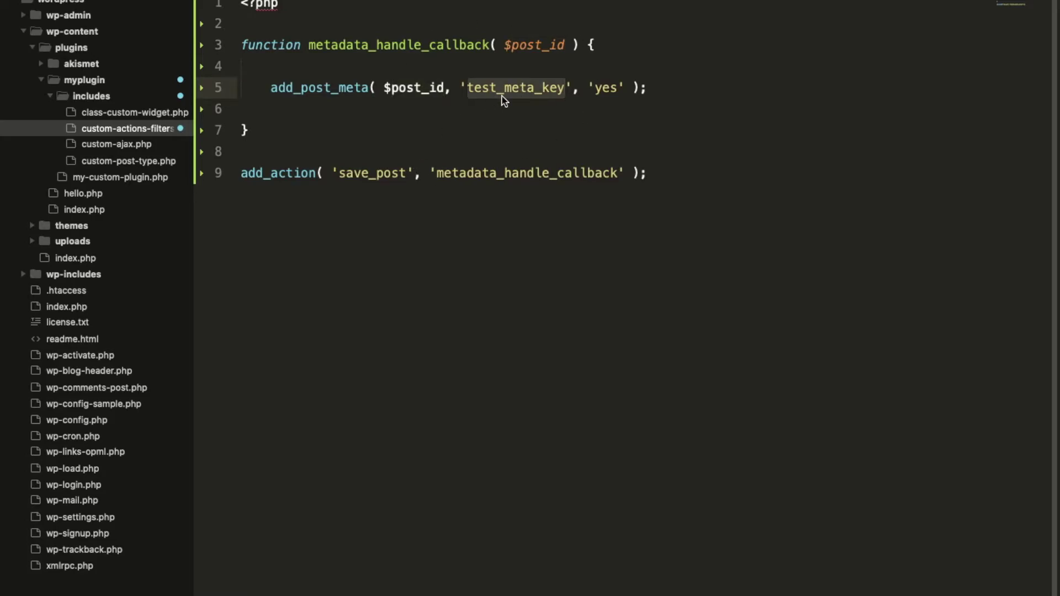
pyautogui.press('super+Tab')
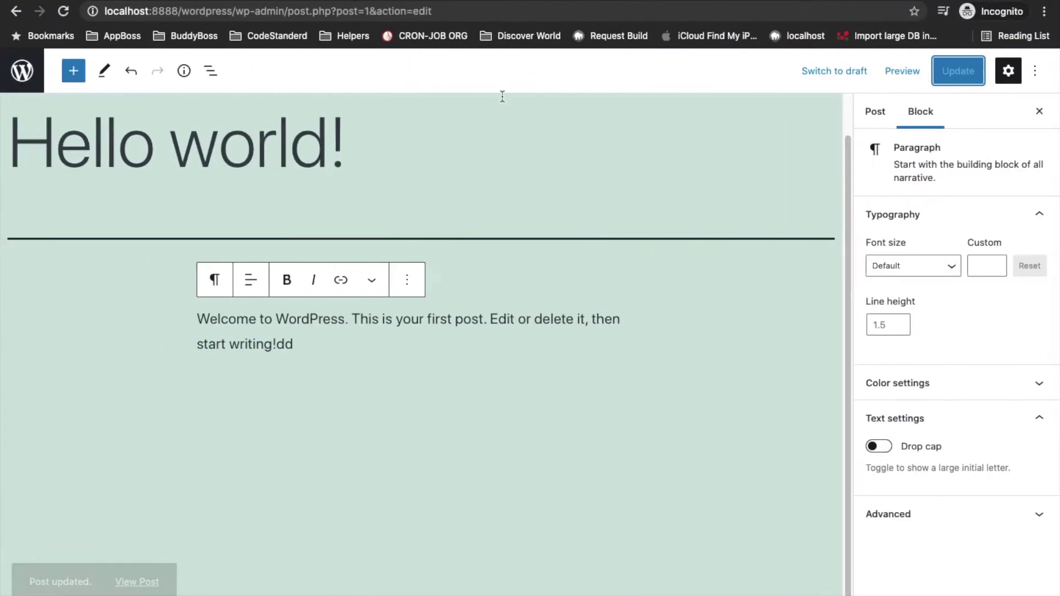
# Refresh post 1's wp_postmeta rows and inspect the new test_meta_key entries
pyautogui.click(503, 12)
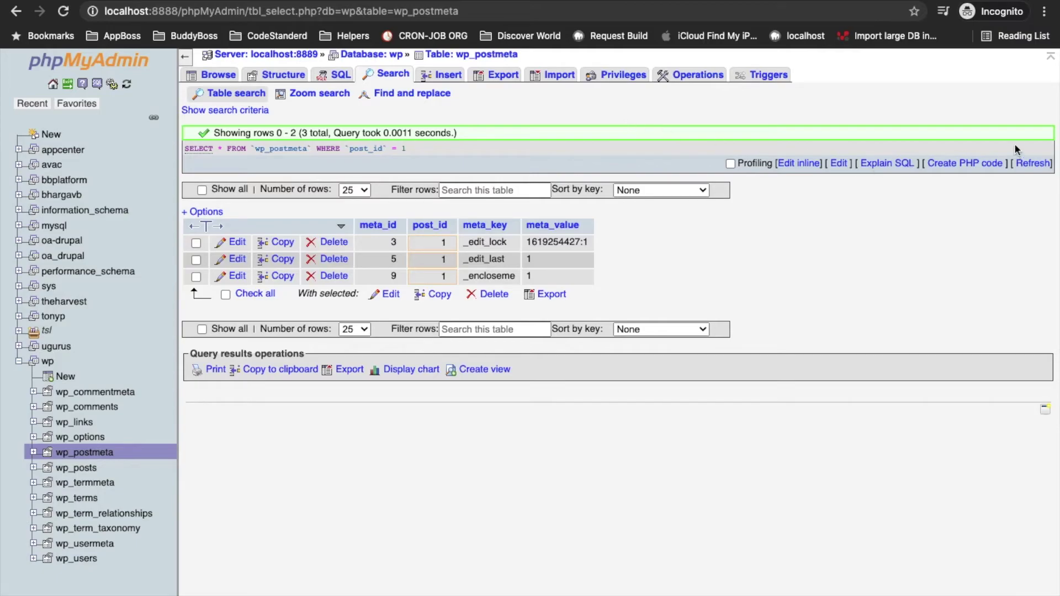
pyautogui.click(1032, 164)
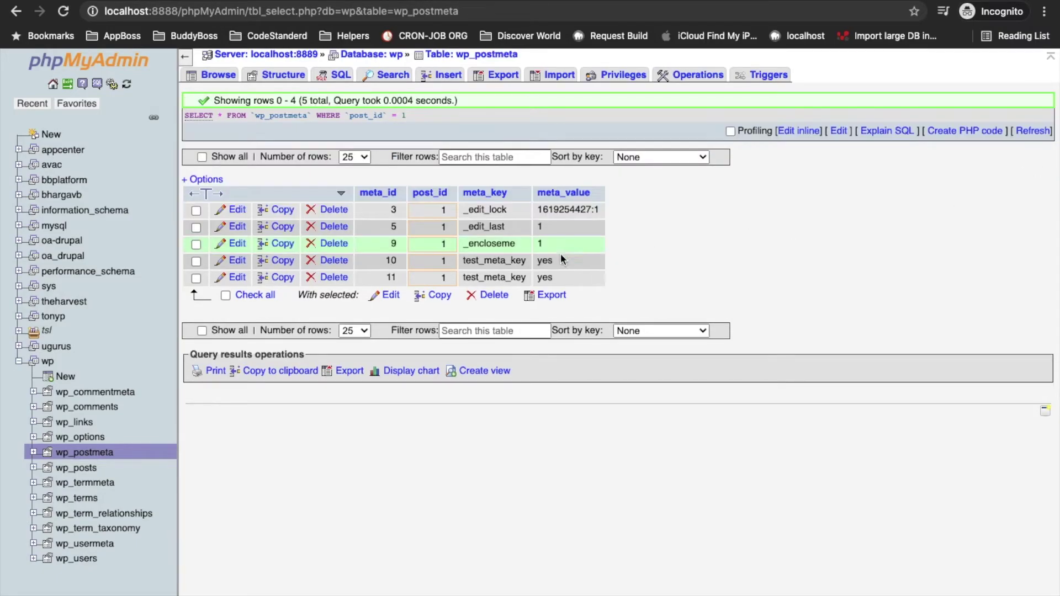
pyautogui.doubleClick(493, 260)
pyautogui.click(696, 261)
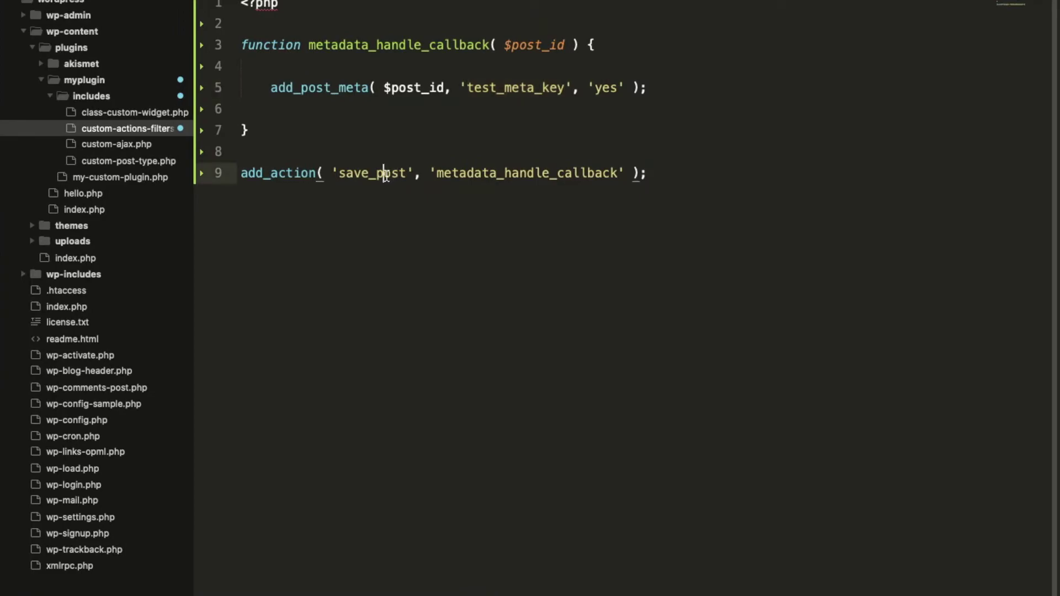
# Compare the save_post hook with row 10's meta_key, then add a blank line after line 3
pyautogui.doubleClick(389, 175)
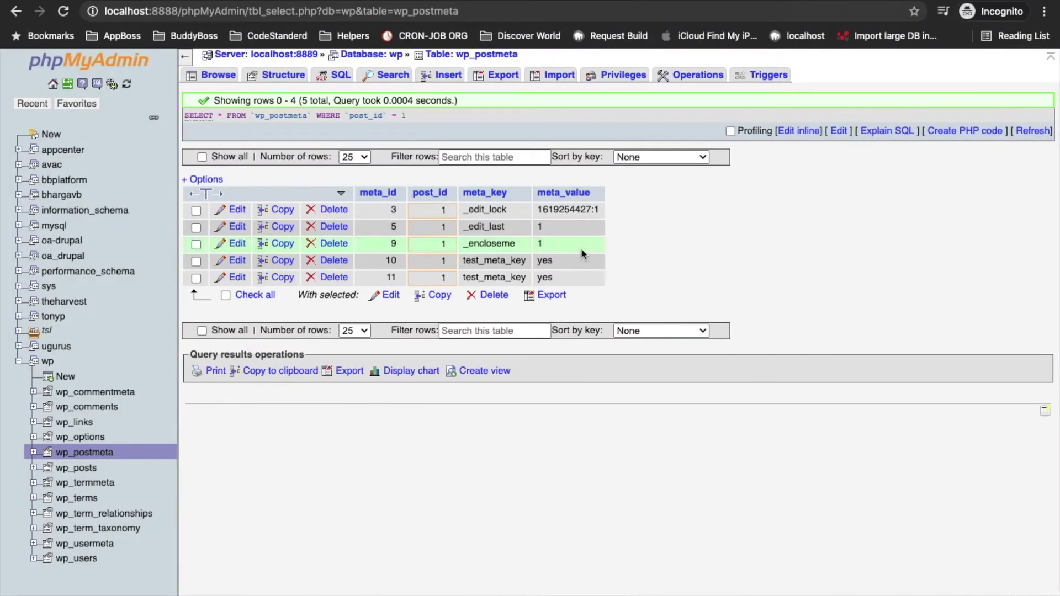
pyautogui.doubleClick(507, 259)
pyautogui.click(714, 217)
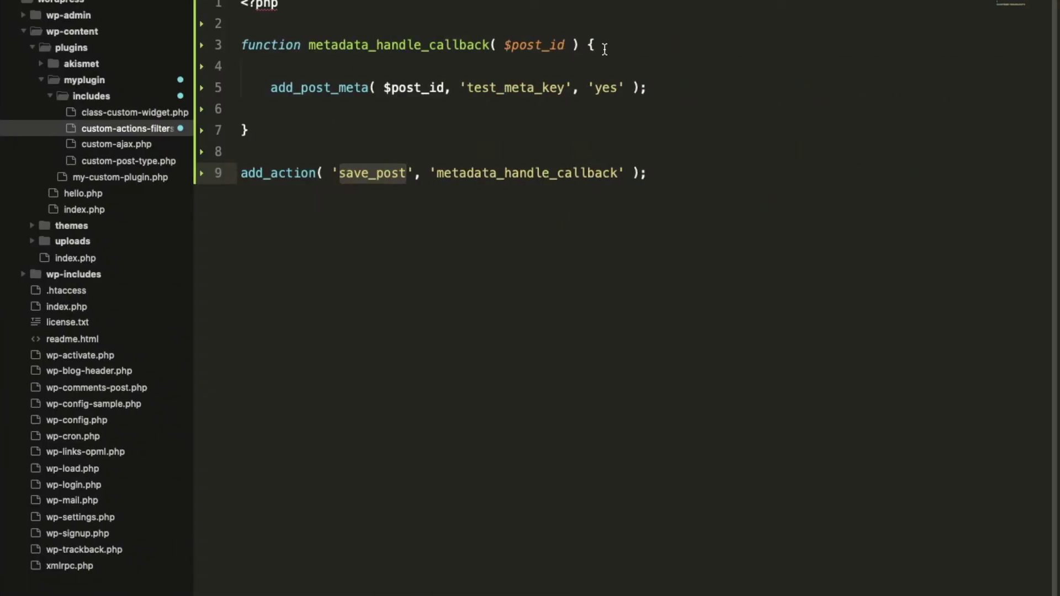
pyautogui.click(605, 50)
pyautogui.press('Return')
pyautogui.press('Return')
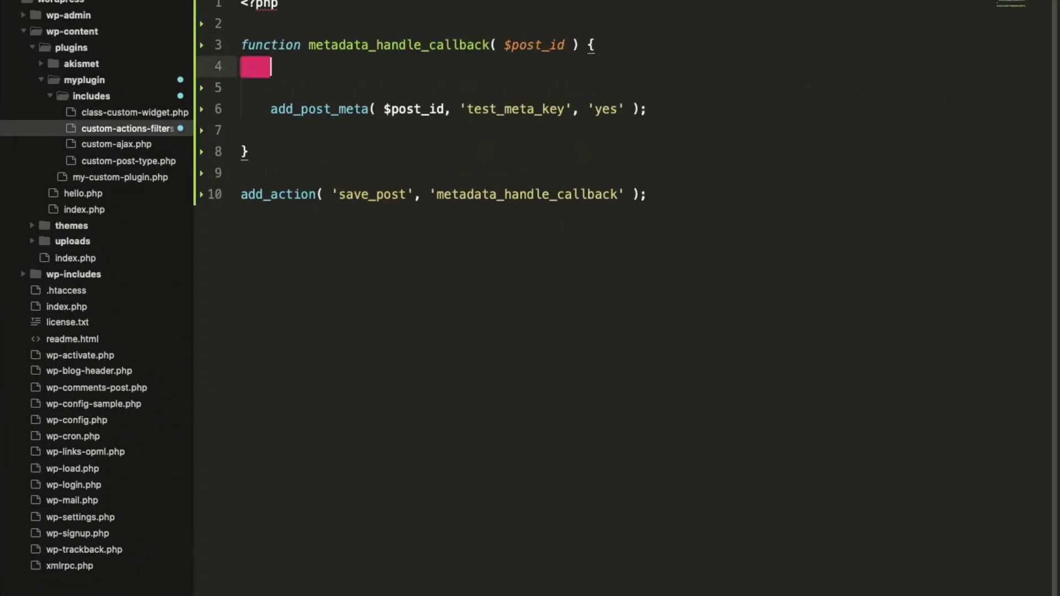
# Review the save_post example's three callback parameters in the docs
pyautogui.write('g')
pyautogui.press('BackSpace')
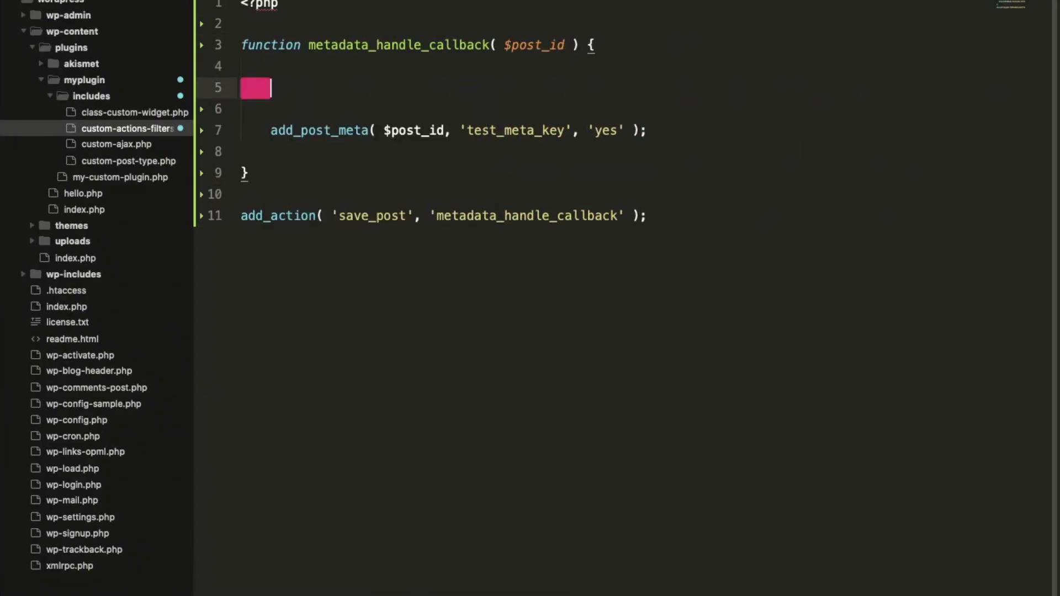
pyautogui.press('super+Tab')
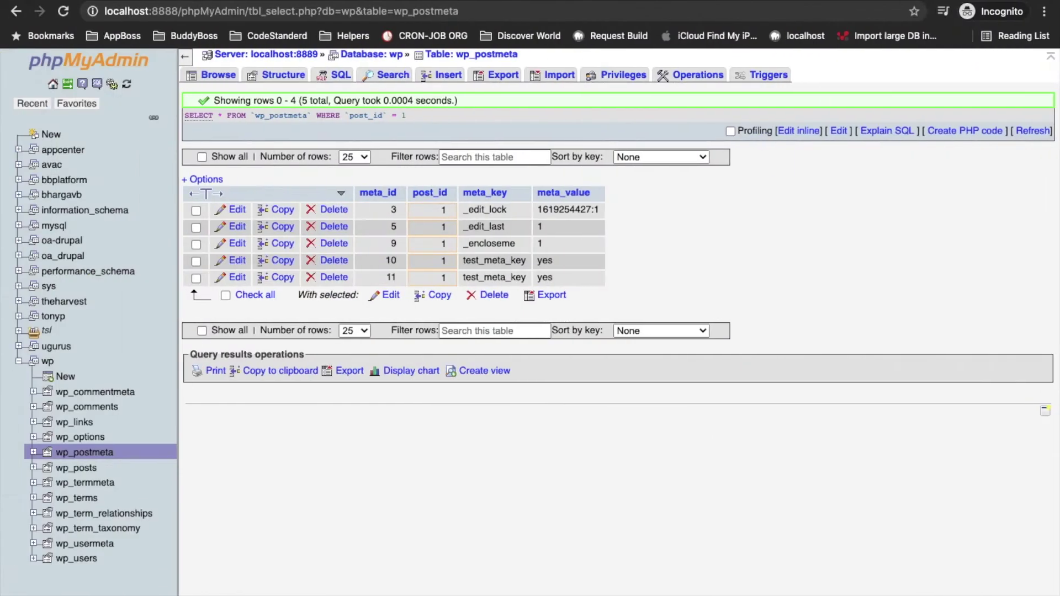
pyautogui.hotkey('ctrl', 'Tab')
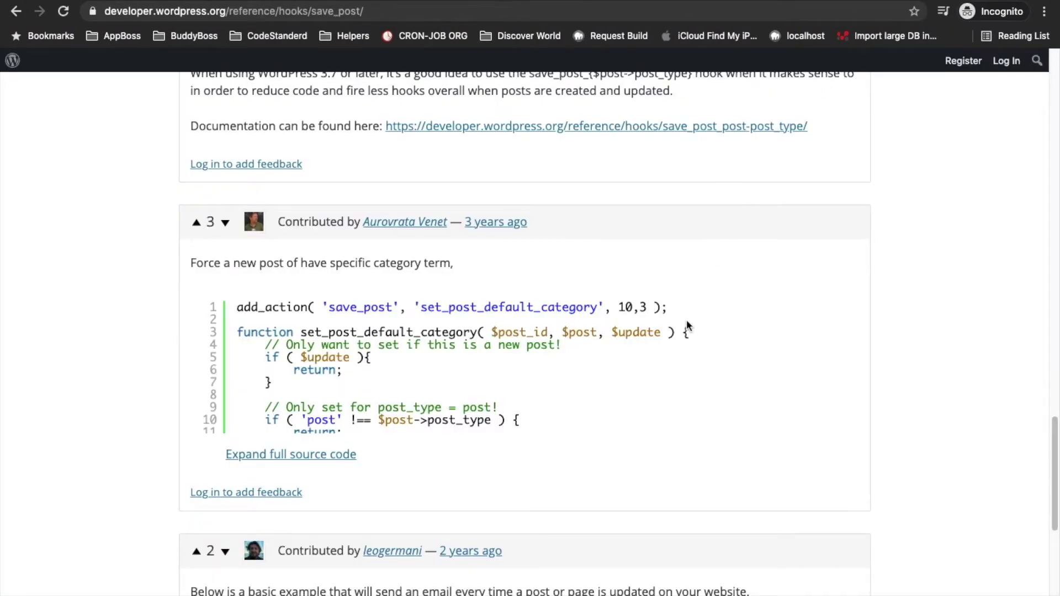
pyautogui.scroll(-2, 690, 314)
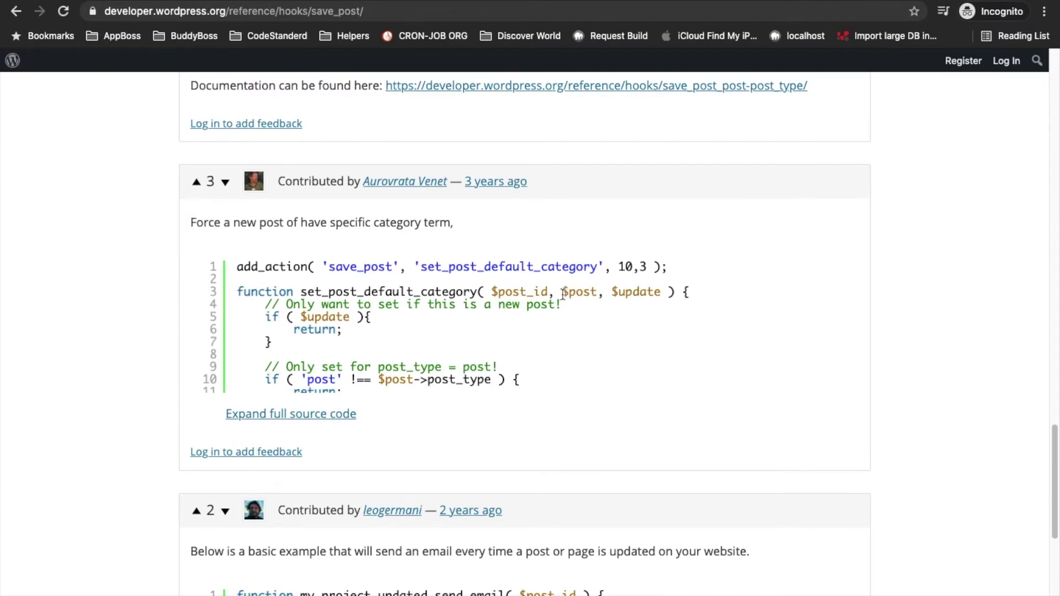
pyautogui.moveTo(492, 291); pyautogui.dragTo(665, 289)
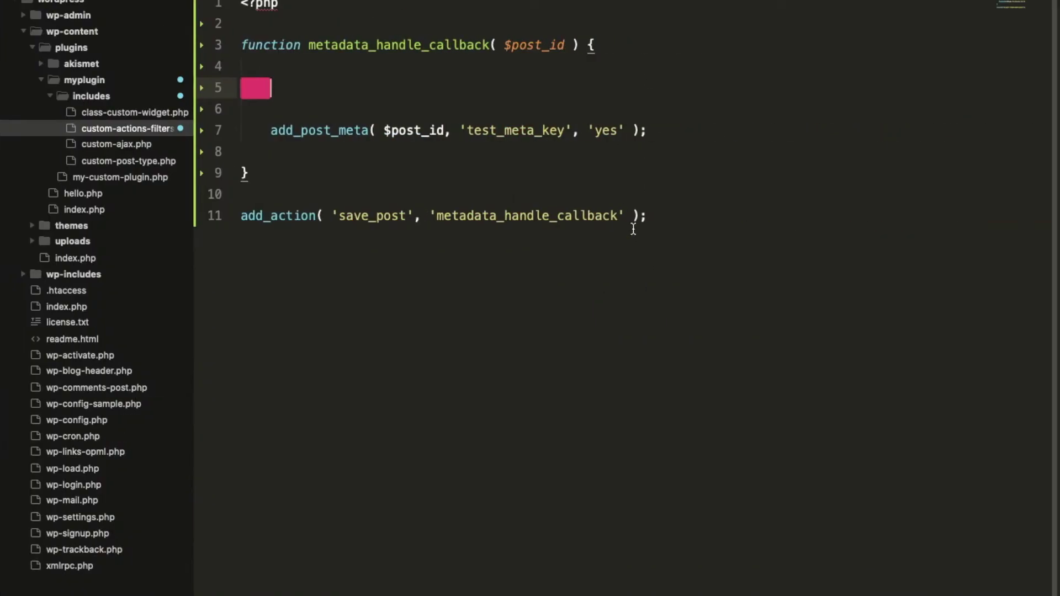
# Register the hook with priority 10 and 3 arguments, and add $post, $update parameters
pyautogui.click(626, 214)
pyautogui.write(', 10')
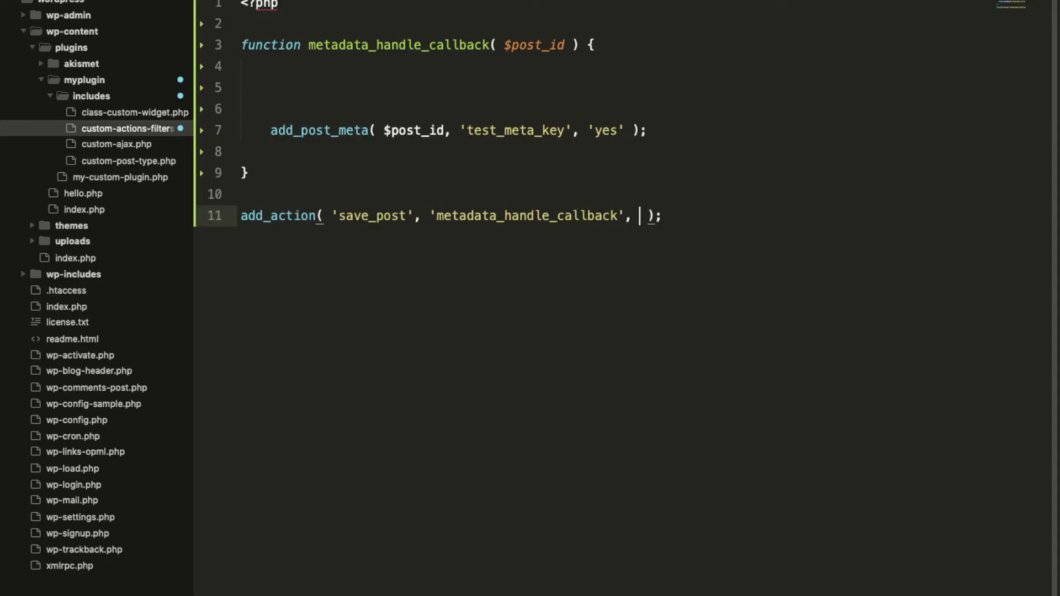
pyautogui.write(', 3')
pyautogui.click(511, 44)
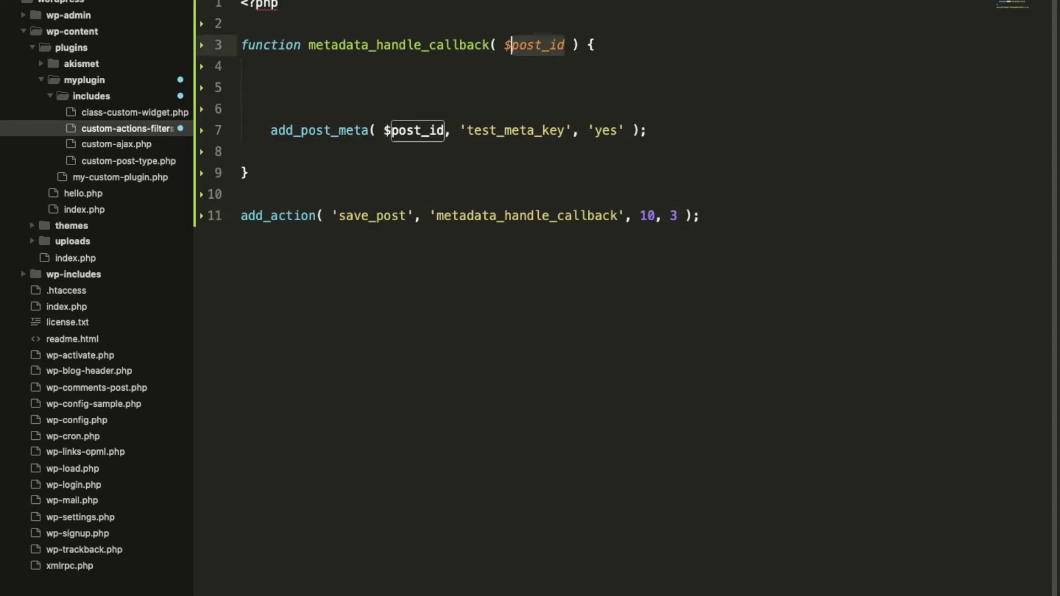
pyautogui.click(565, 45)
pyautogui.write(', $post, $update')
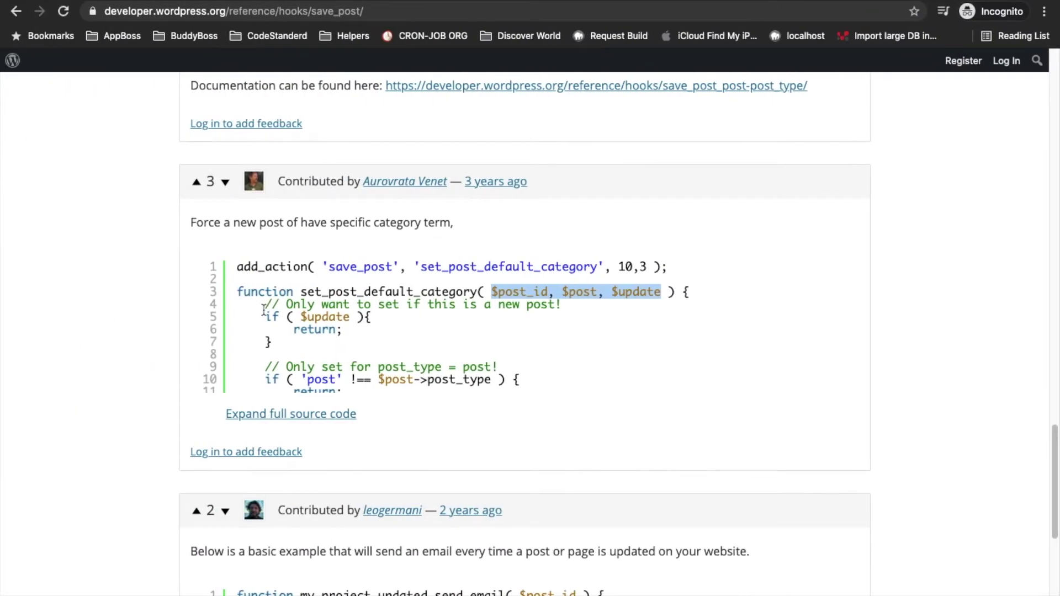
# Paste the if ( $update ) { return; } block onto line 5 and tidy its spacing
pyautogui.moveTo(263, 310); pyautogui.dragTo(290, 342)
pyautogui.hotkey('ctrl', 'c')
pyautogui.click(290, 338)
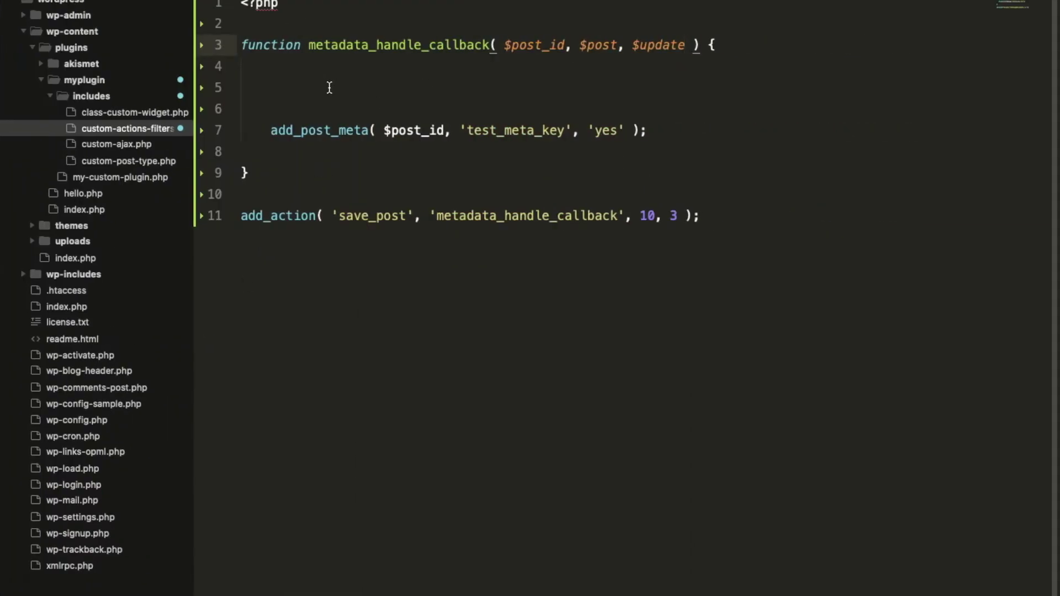
pyautogui.click(329, 87)
pyautogui.hotkey('ctrl', 'v')
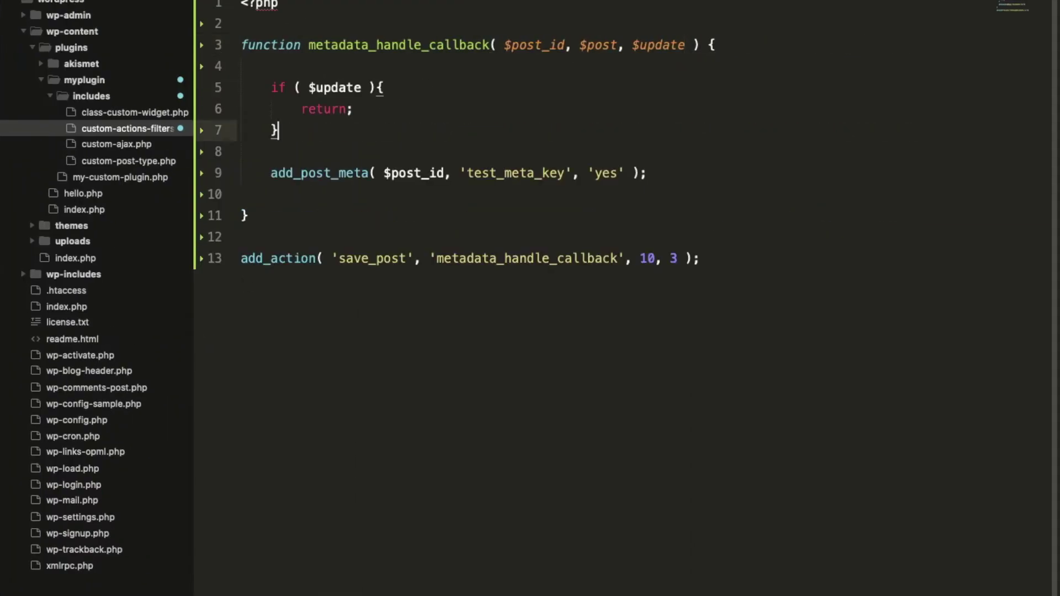
pyautogui.click(376, 87)
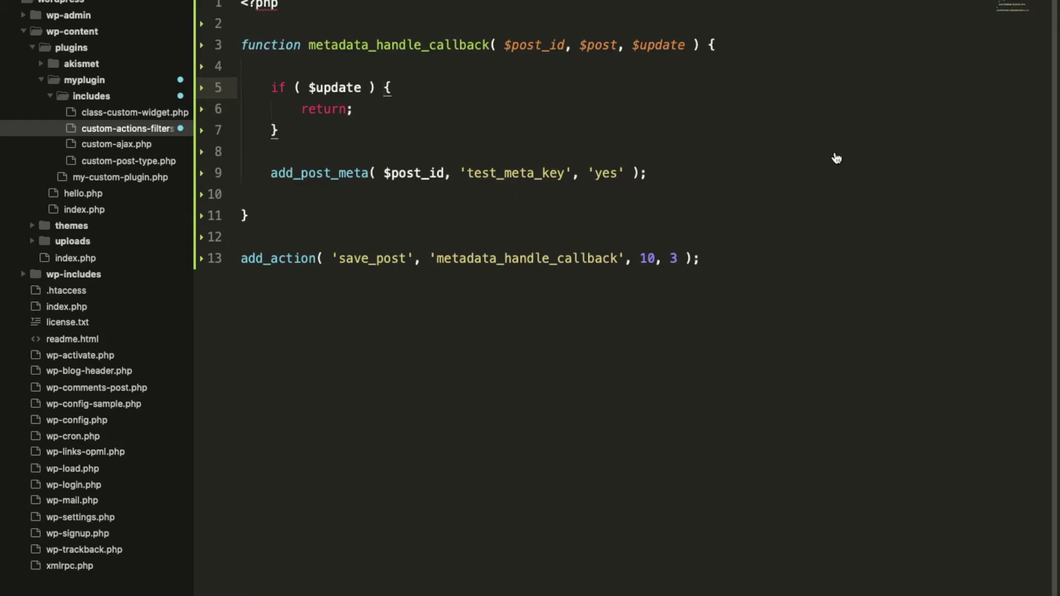
pyautogui.press('super+Tab')
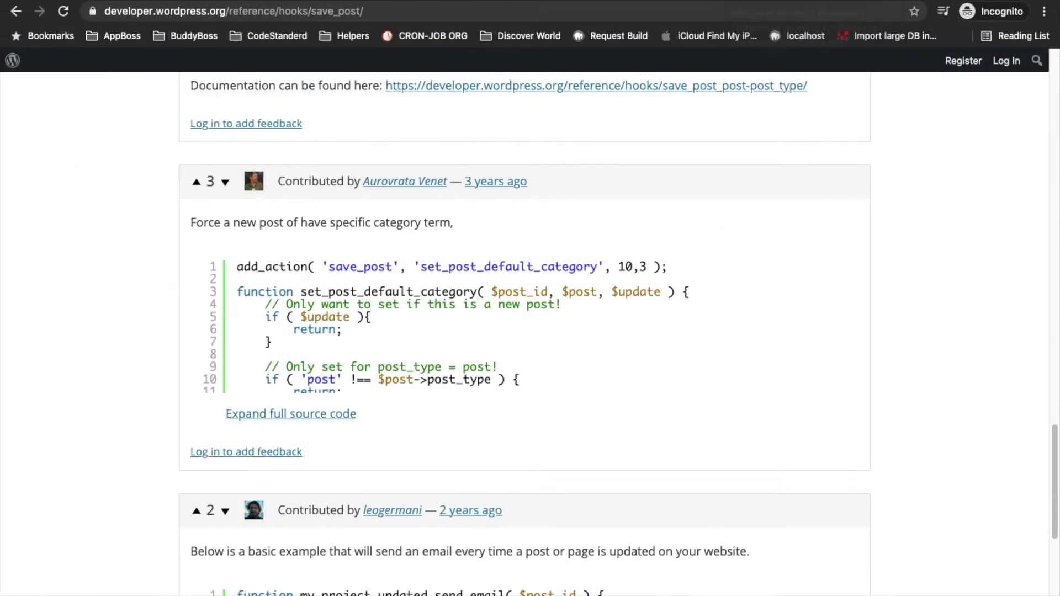
pyautogui.click(574, 8)
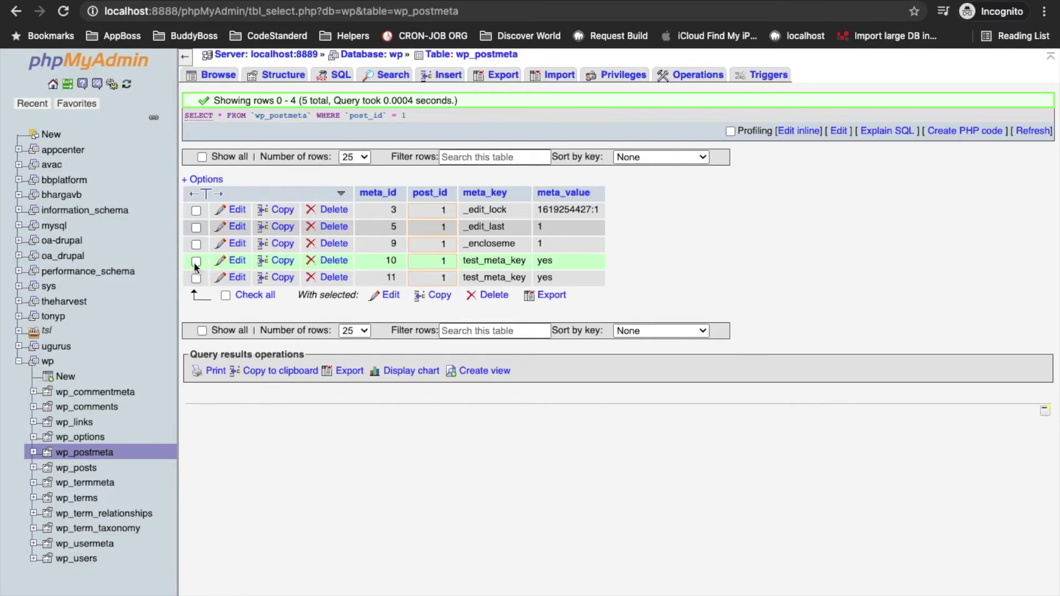
# Delete the two test_meta_key rows, meta_id 10 and 11, from wp_postmeta
pyautogui.click(196, 262)
pyautogui.click(196, 278)
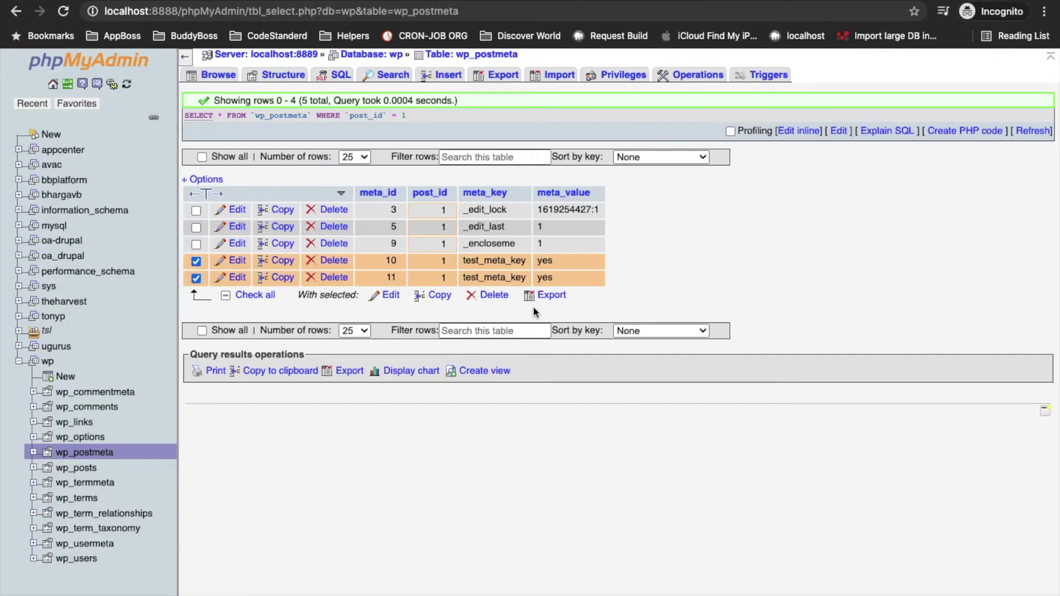
pyautogui.click(492, 297)
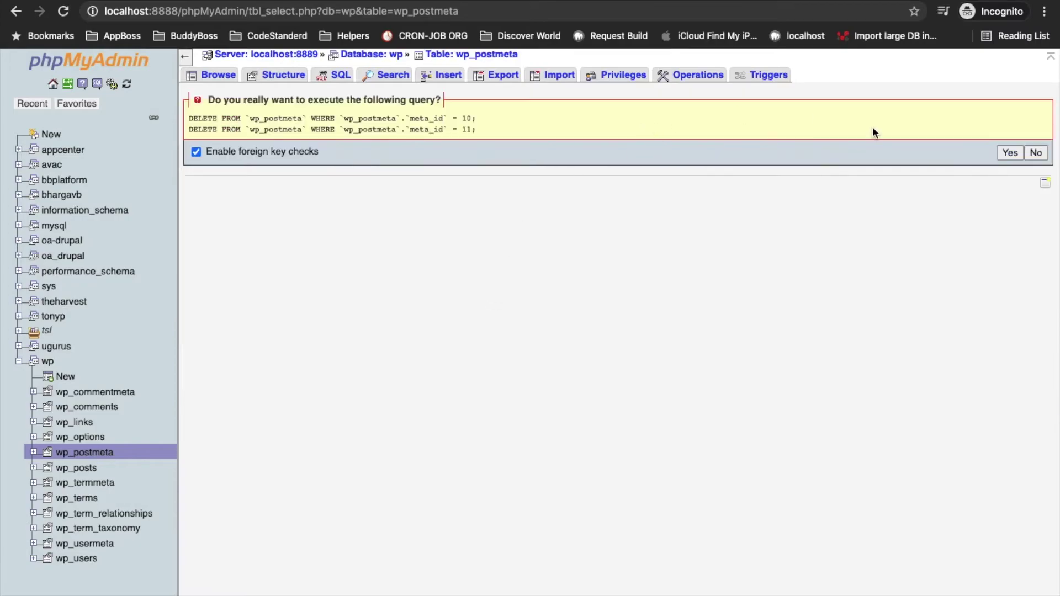
pyautogui.click(1008, 154)
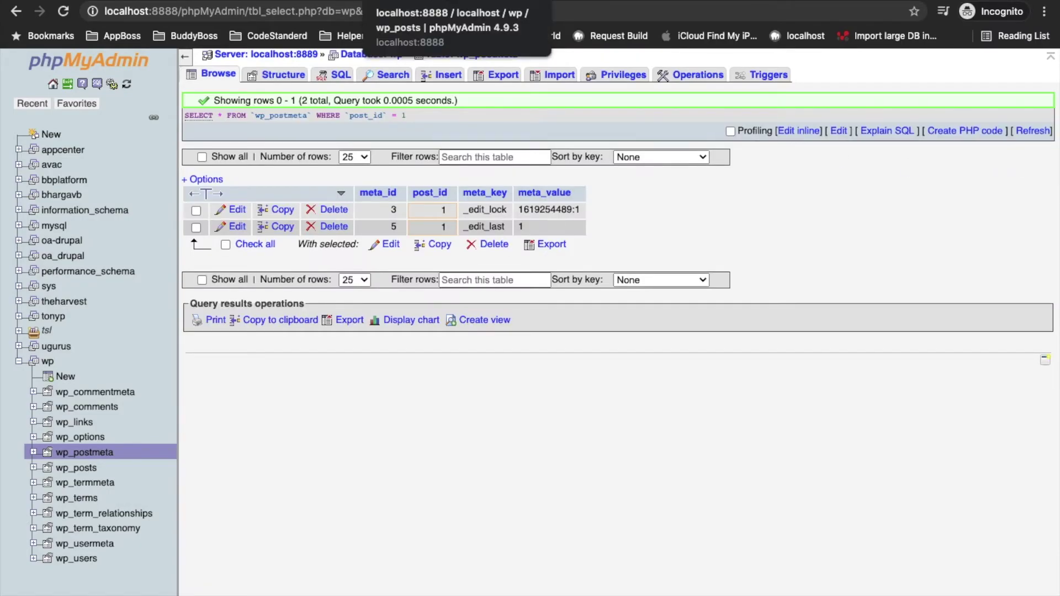
# Append 's' to the Hello world! paragraph and update the post again
pyautogui.hotkey('ctrl', 'Tab')
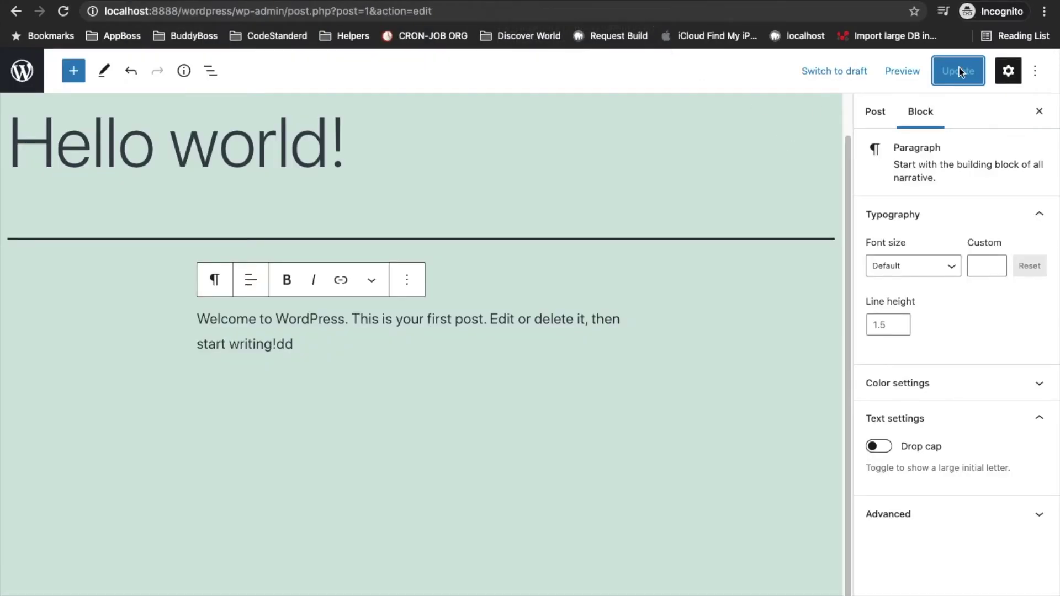
pyautogui.click(303, 344)
pyautogui.write('s')
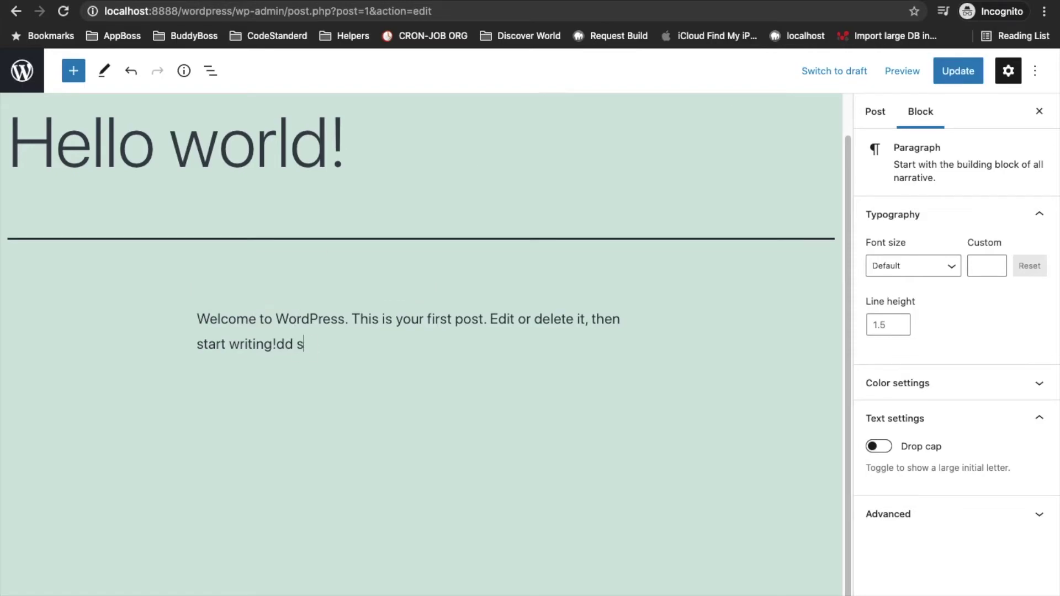
pyautogui.click(948, 83)
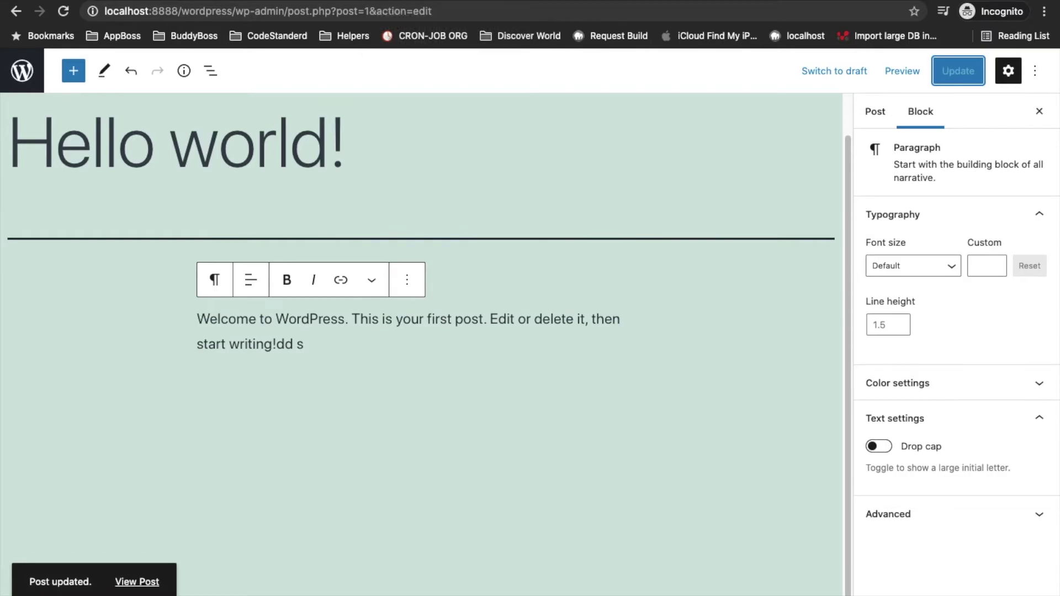
pyautogui.hotkey('ctrl', 'Tab')
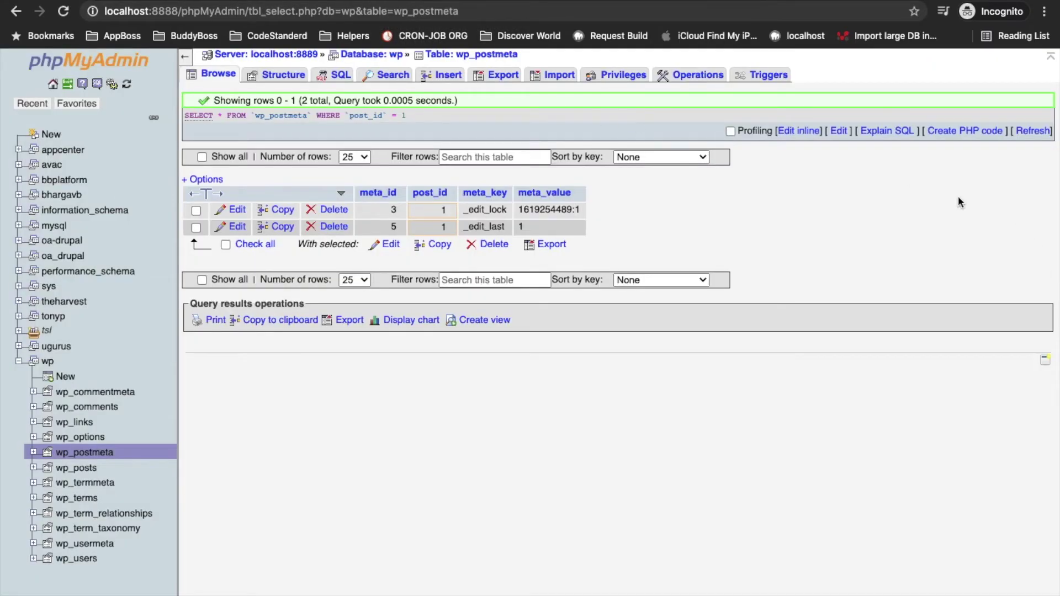
# Refresh wp_postmeta and inspect the new test_meta_key rows 12 and 14
pyautogui.click(1034, 131)
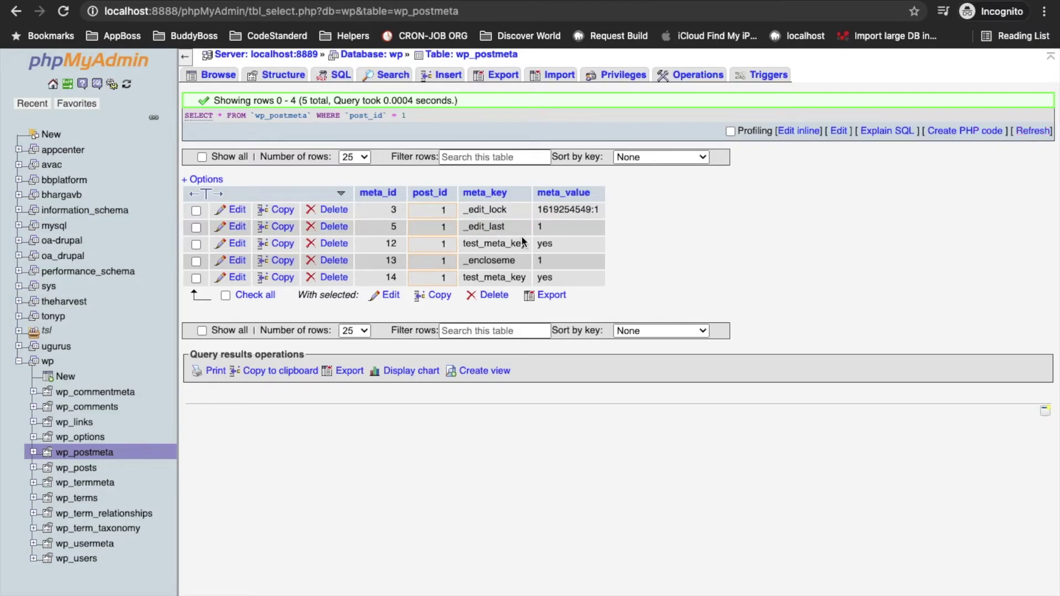
pyautogui.moveTo(465, 276); pyautogui.dragTo(537, 274)
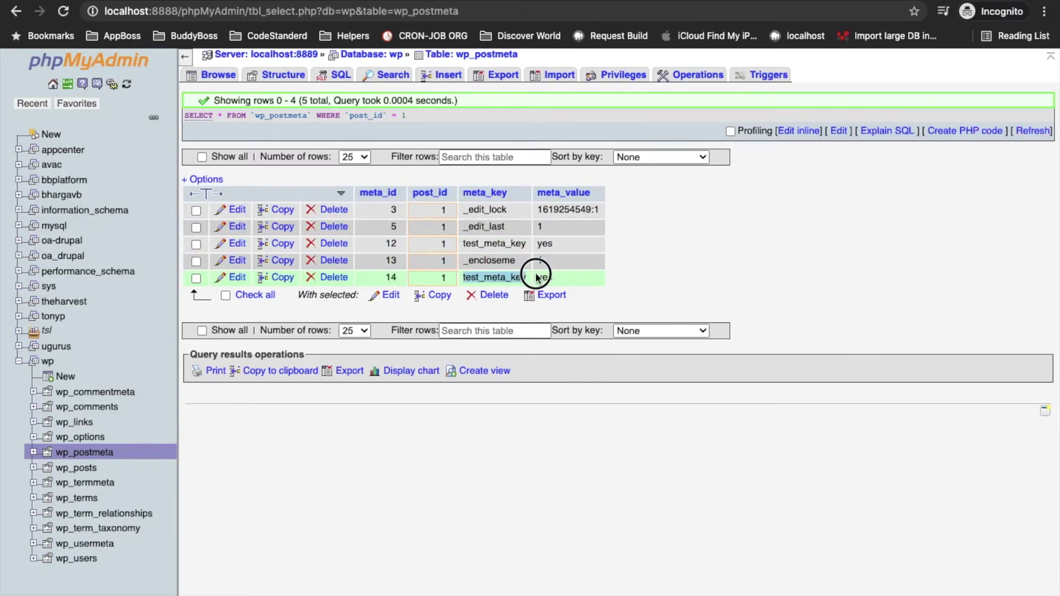
pyautogui.doubleClick(470, 243)
pyautogui.click(737, 223)
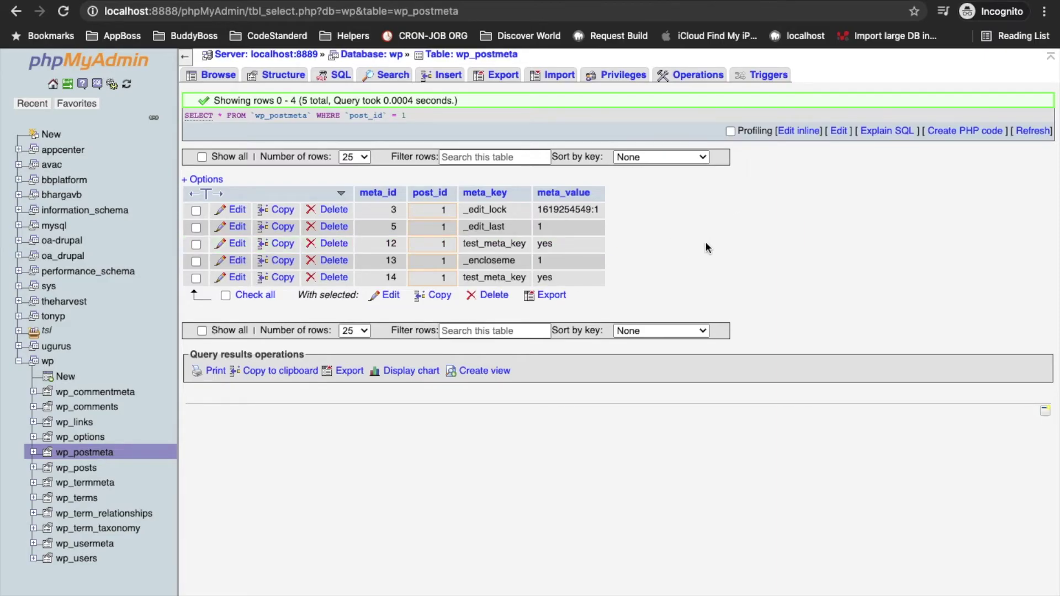
# Check the add_post_meta call on line 9, then bring up the Managing Post Metadata guide
pyautogui.press('super+Tab')
pyautogui.press('super+shift+Tab')
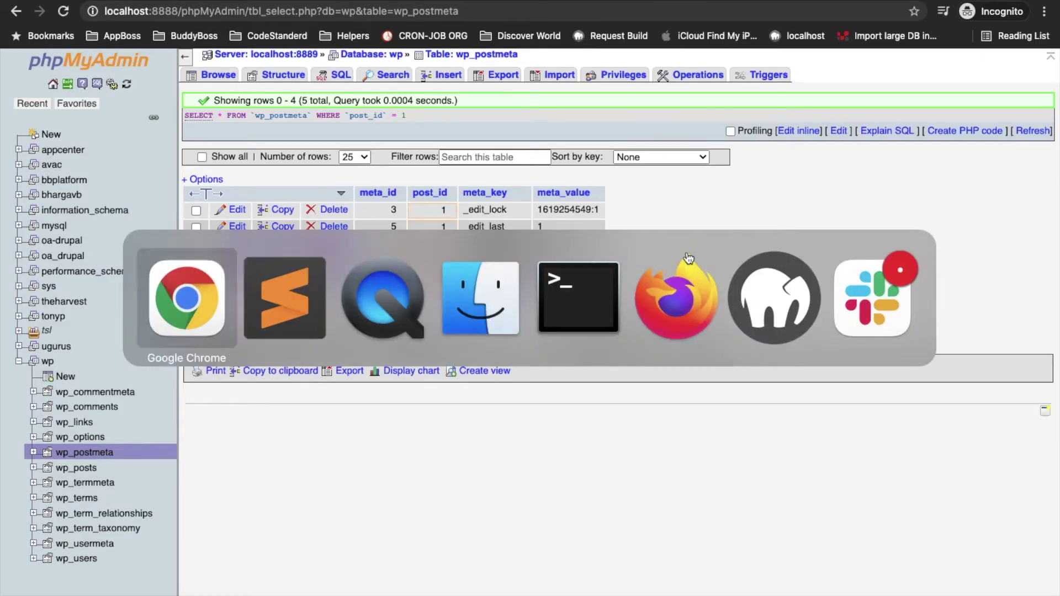
pyautogui.press('super+Tab')
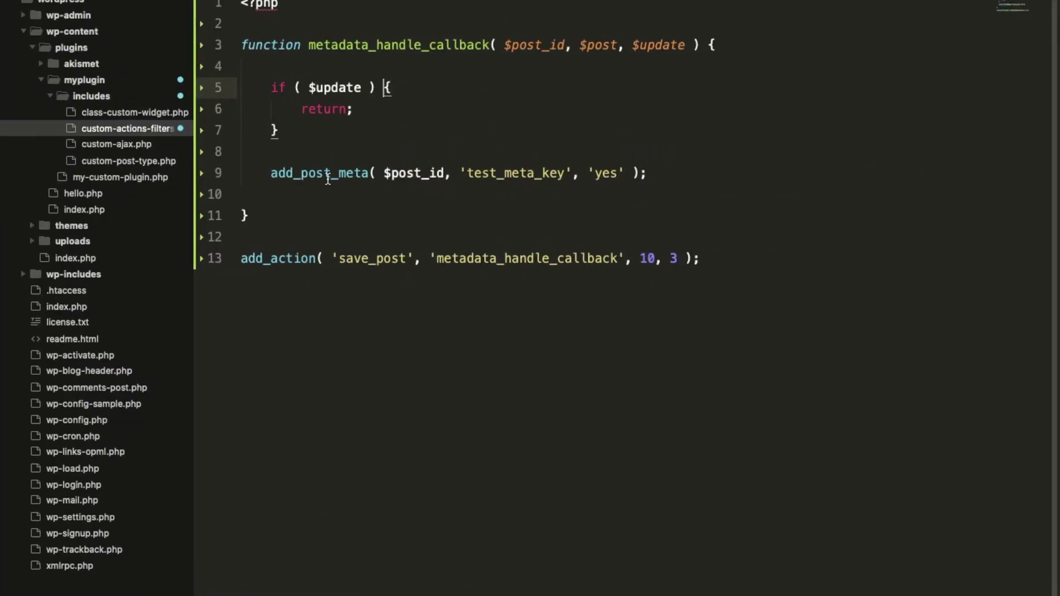
pyautogui.doubleClick(328, 179)
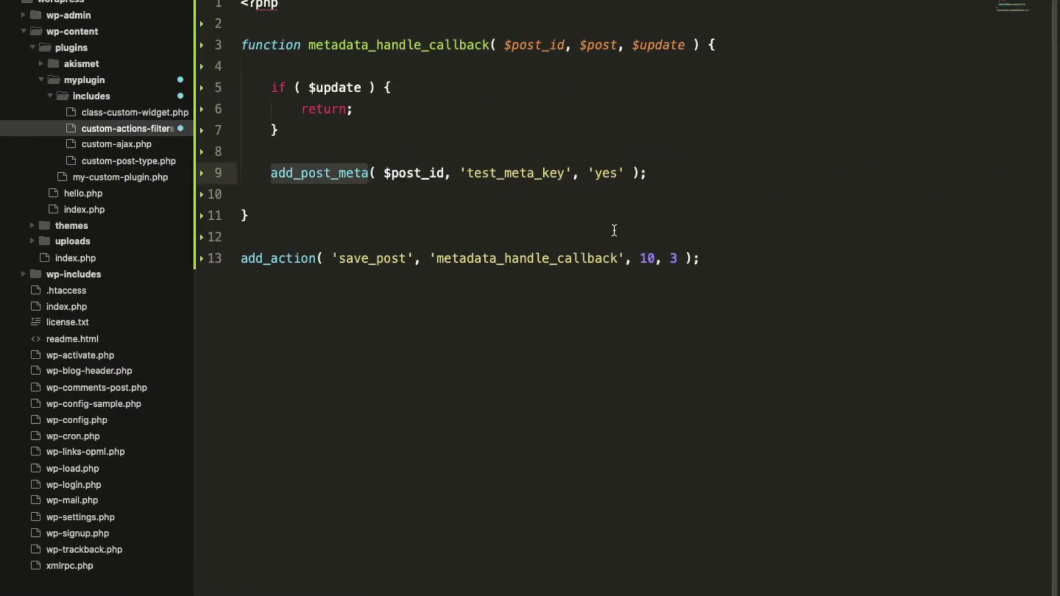
pyautogui.press('super+Tab')
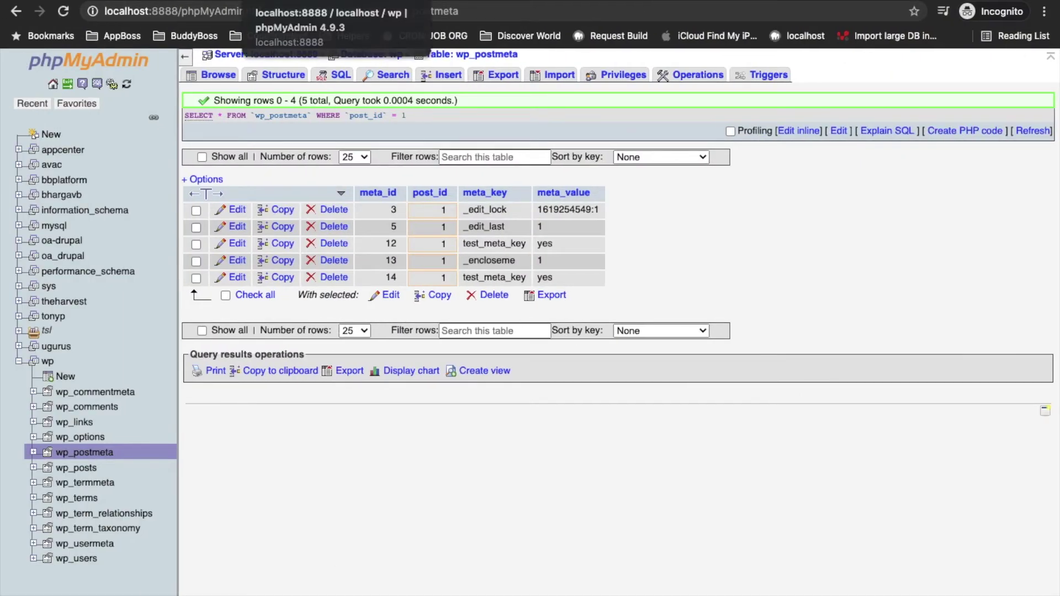
pyautogui.click(685, 1)
# Glance at the add_post_meta() reference, then find the guide's Updating Metadata section
pyautogui.press('Return')
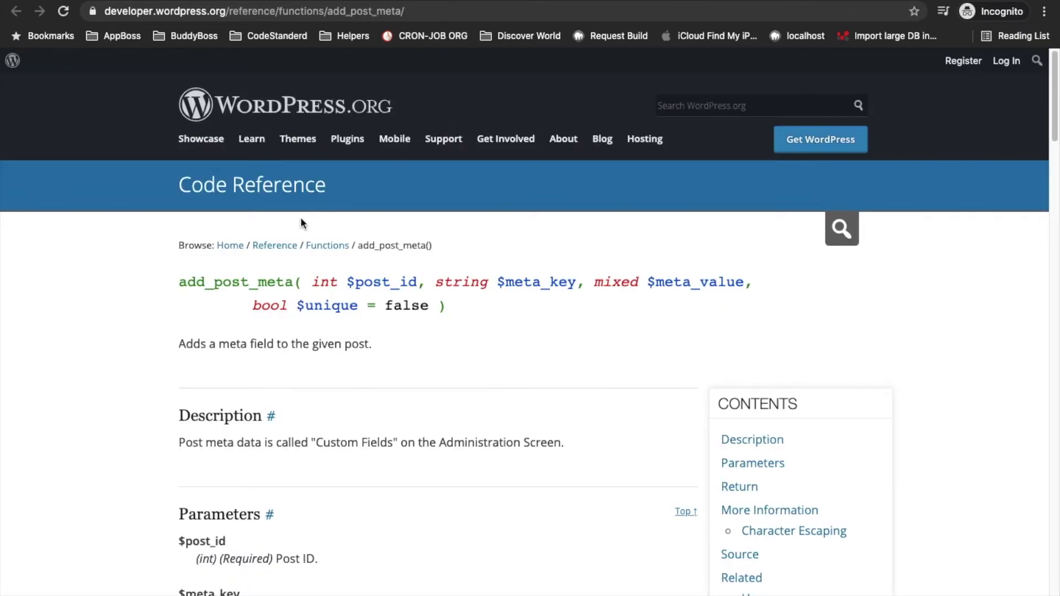
pyautogui.hotkey('alt', 'Left')
pyautogui.scroll(-3, 492, 203)
pyautogui.scroll(2, 492, 204)
pyautogui.doubleClick(422, 200)
pyautogui.moveTo(488, 200); pyautogui.dragTo(490, 199)
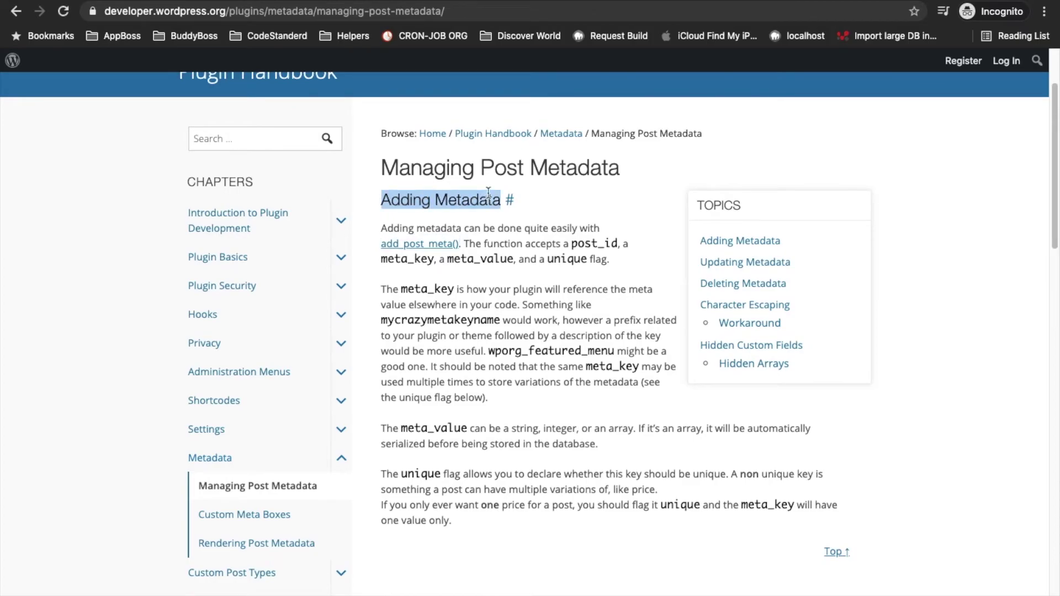
pyautogui.scroll(-5, 475, 204)
pyautogui.scroll(-2, 472, 205)
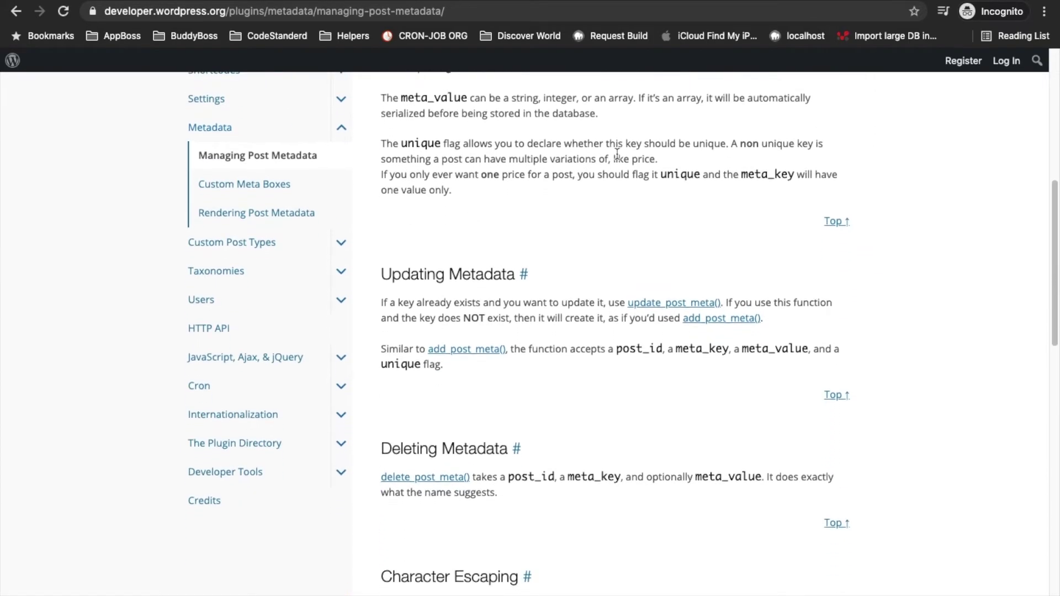
pyautogui.moveTo(384, 269); pyautogui.dragTo(506, 276)
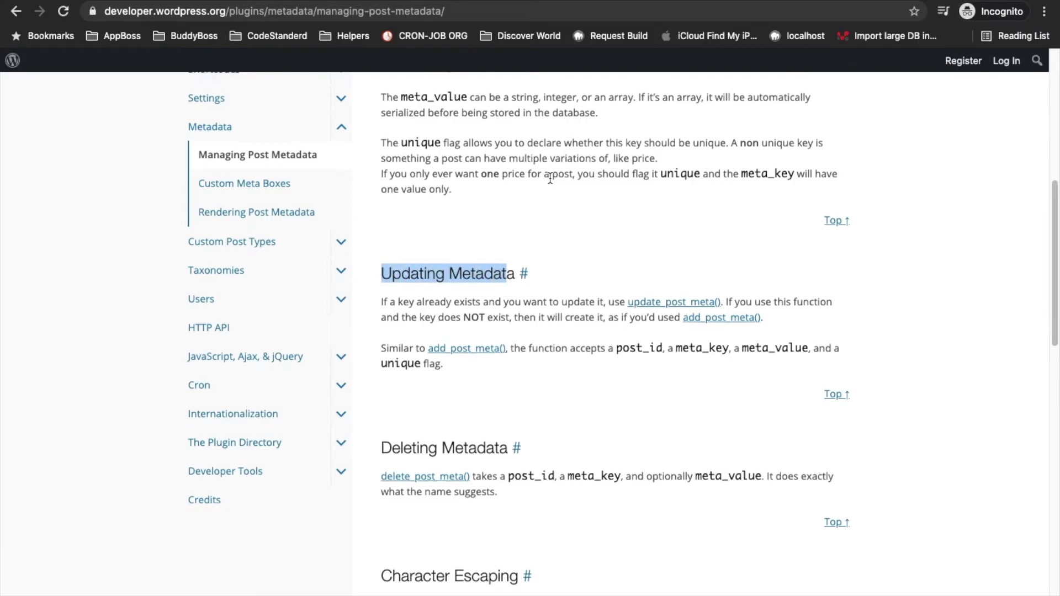
pyautogui.scroll(-2, 550, 178)
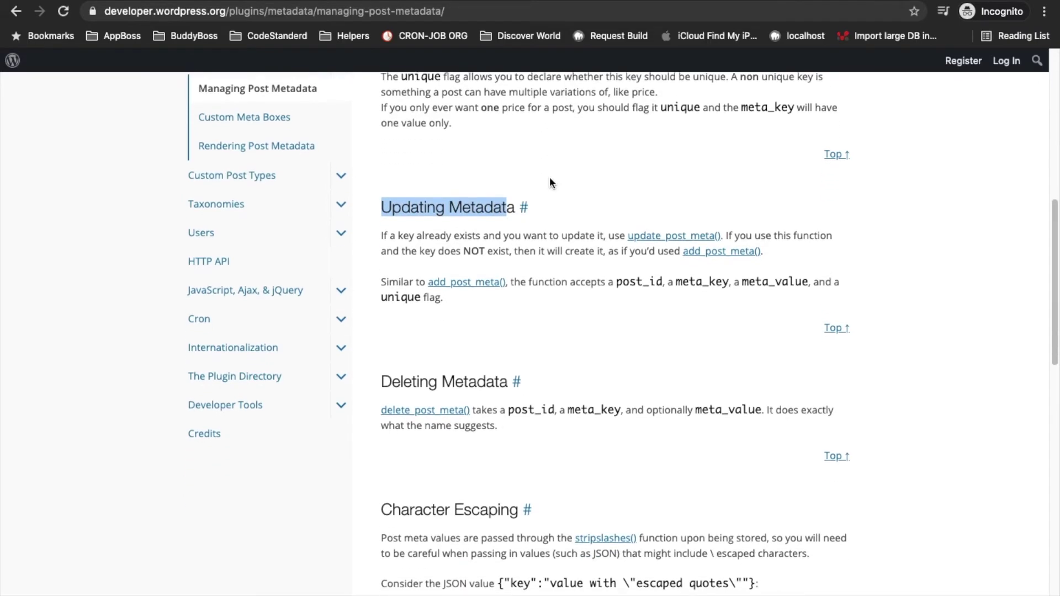
# Open the update_post_meta() reference and read through its parameters
pyautogui.click(662, 236)
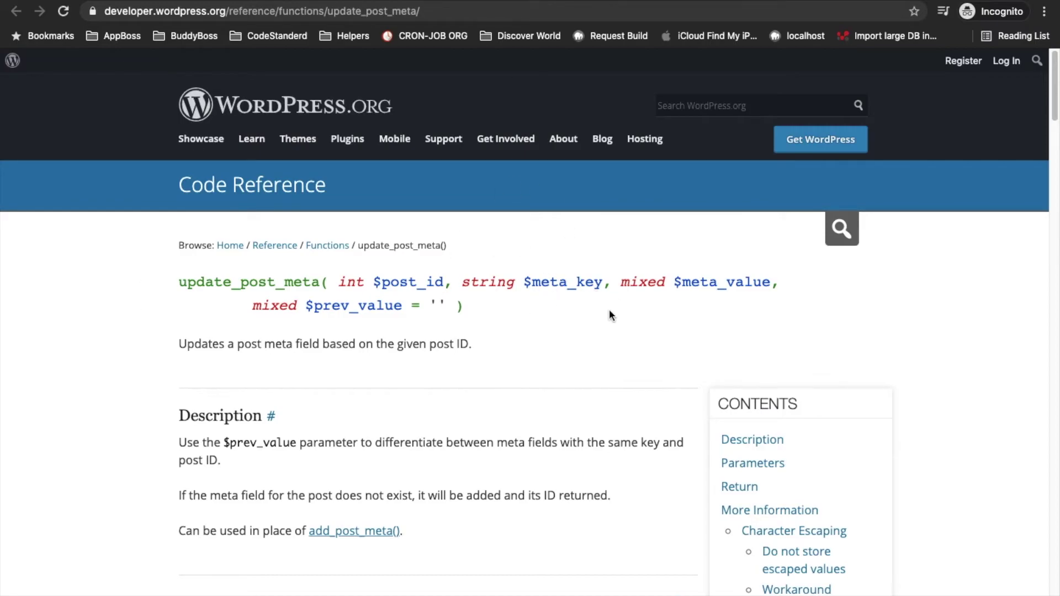
pyautogui.doubleClick(229, 287)
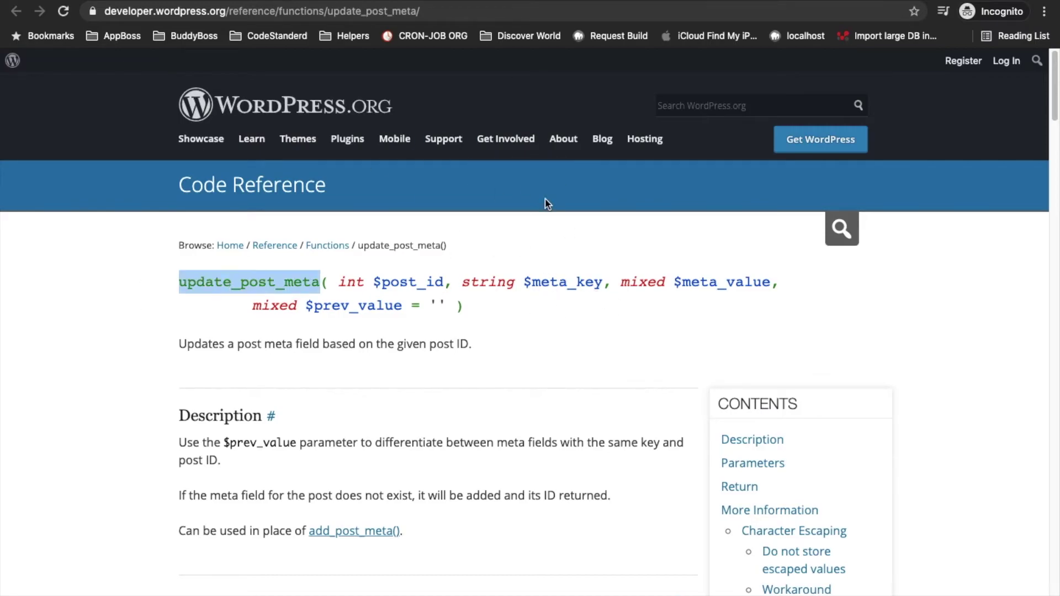
pyautogui.scroll(-1, 528, 243)
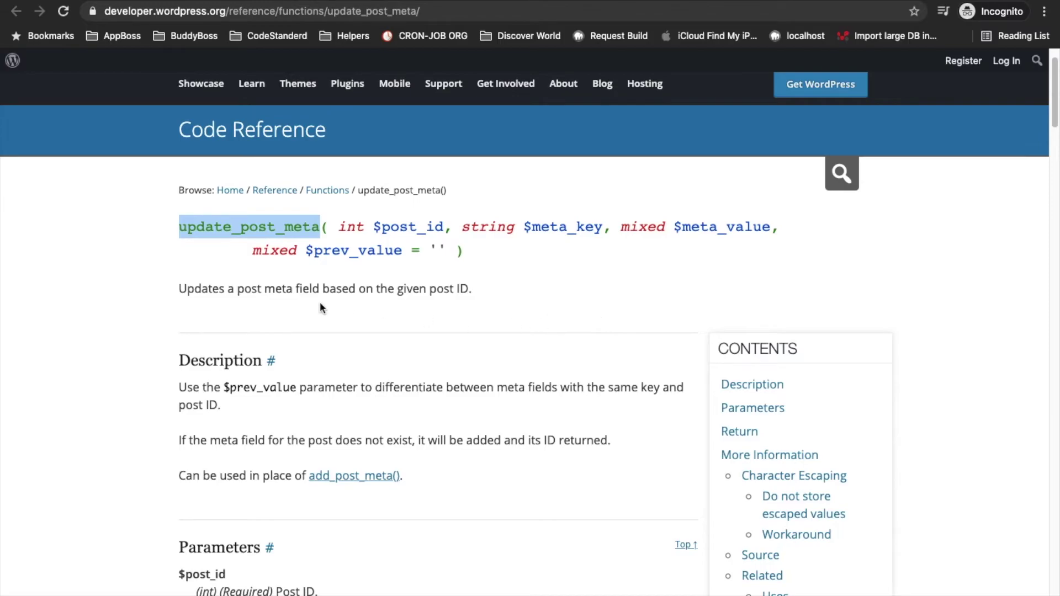
pyautogui.scroll(-2, 200, 319)
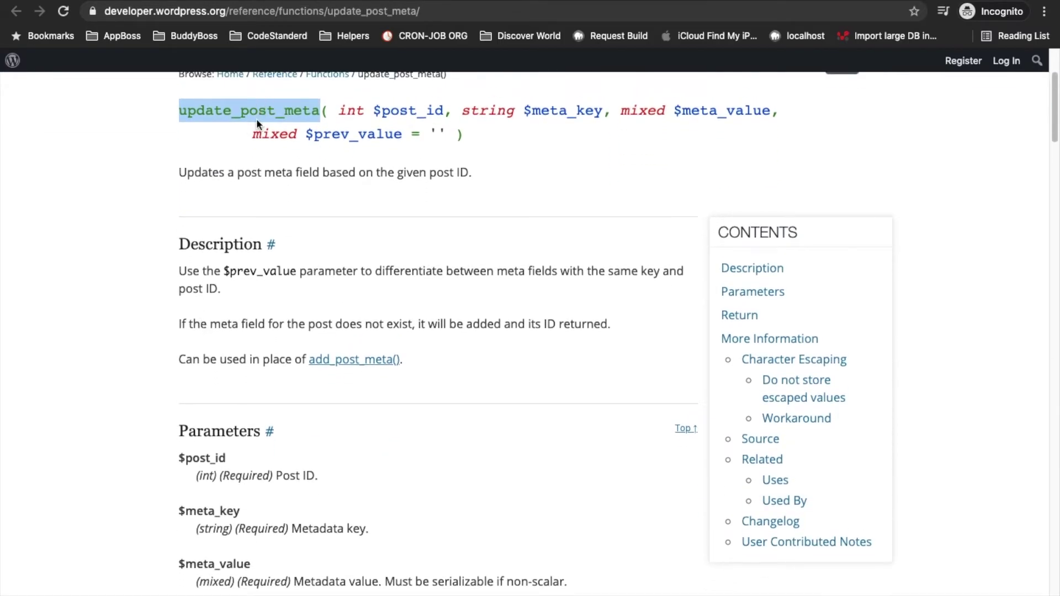
pyautogui.press('super+Tab')
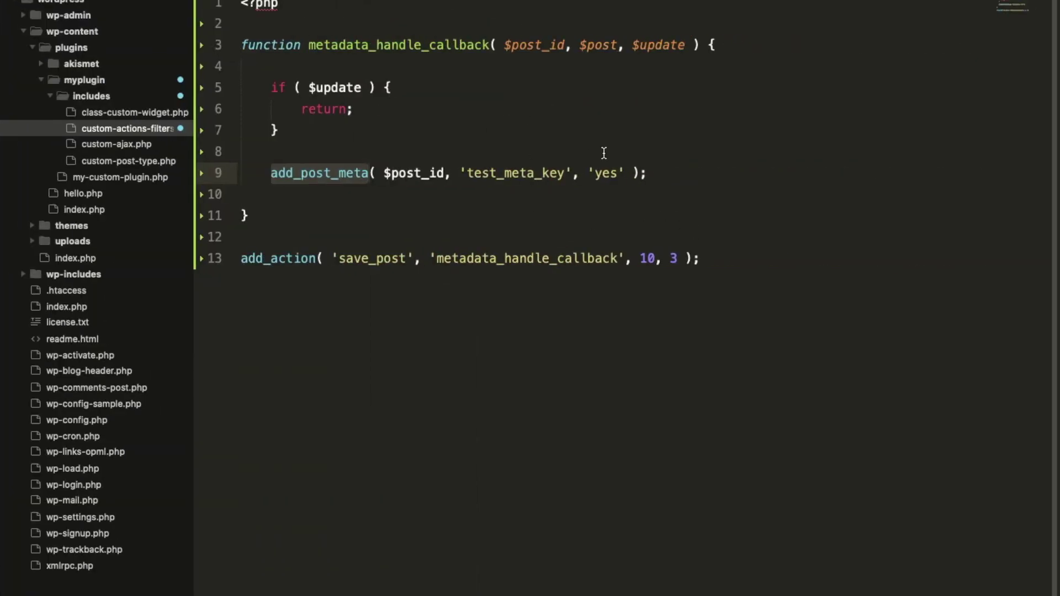
# Add an update_post_meta call on line 11 using the add_post_meta arguments
pyautogui.click(663, 168)
pyautogui.press('Return')
pyautogui.press('Return')
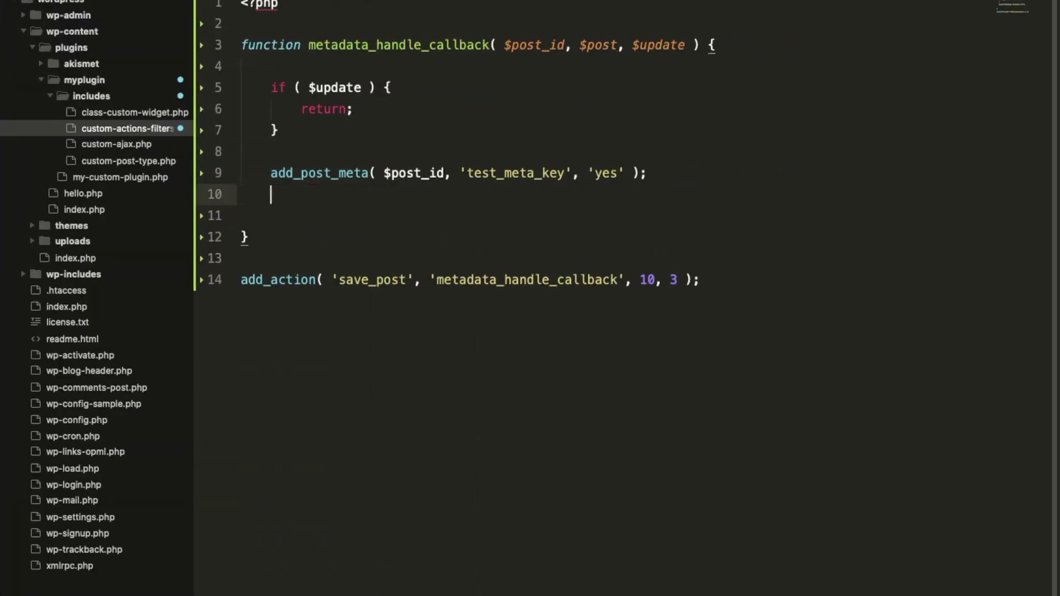
pyautogui.write('update_post_meta')
pyautogui.moveTo(383, 173); pyautogui.dragTo(624, 173)
pyautogui.hotkey('ctrl', 'c')
pyautogui.click(428, 226)
pyautogui.write('(')
pyautogui.hotkey('ctrl', 'v')
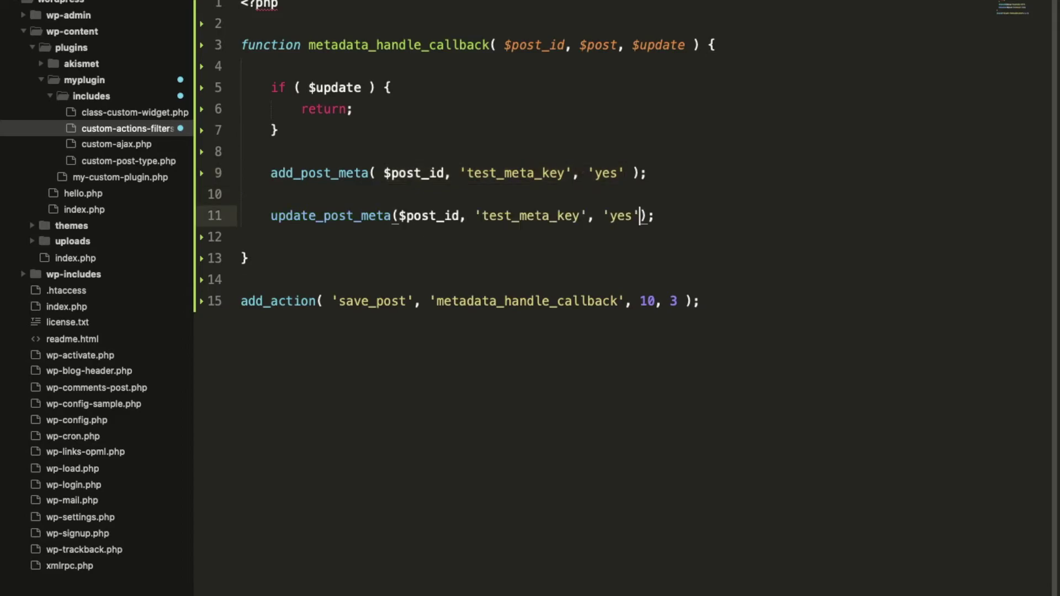
pyautogui.click(399, 216)
pyautogui.click(647, 216)
# Comment out the add_post_meta line and change line 11's value from yes to 'no'
pyautogui.click(271, 173)
pyautogui.press('super+slash')
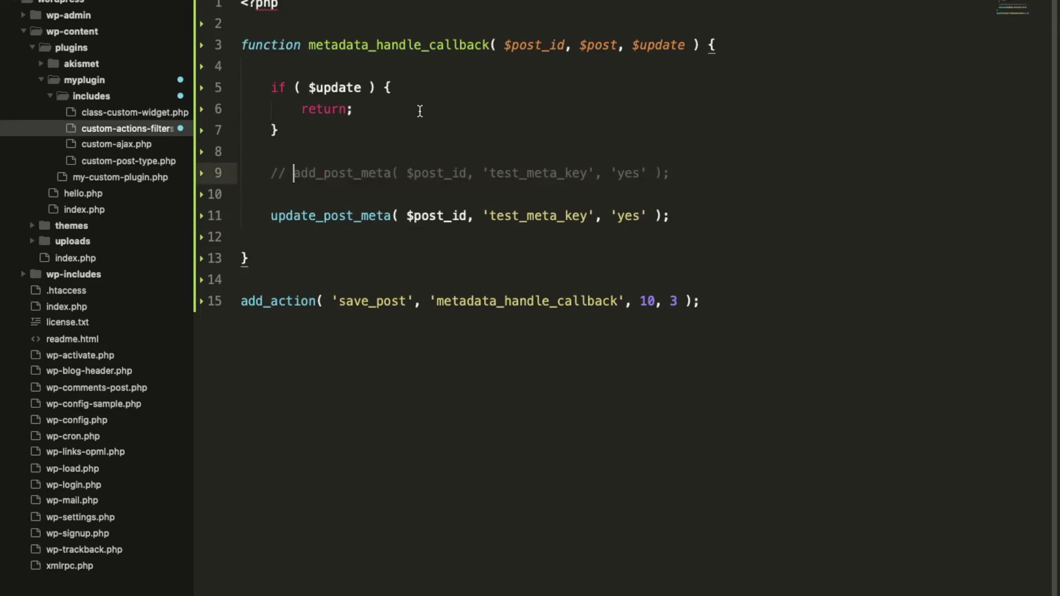
pyautogui.doubleClick(628, 217)
pyautogui.write('no')
pyautogui.press('Escape')
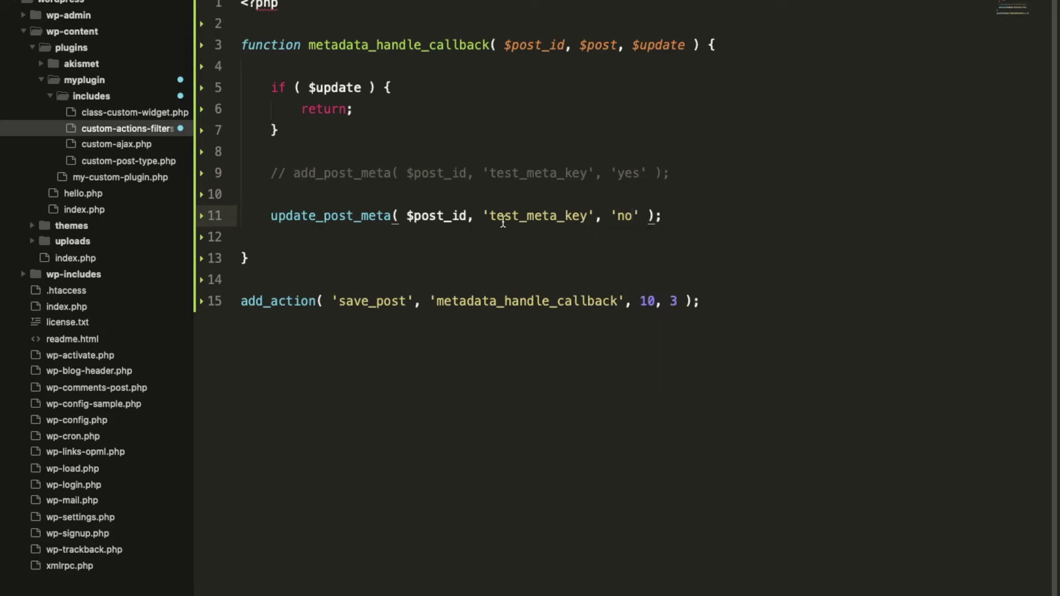
pyautogui.doubleClick(545, 218)
pyautogui.click(626, 218)
pyautogui.doubleClick(628, 218)
pyautogui.press('super+Tab')
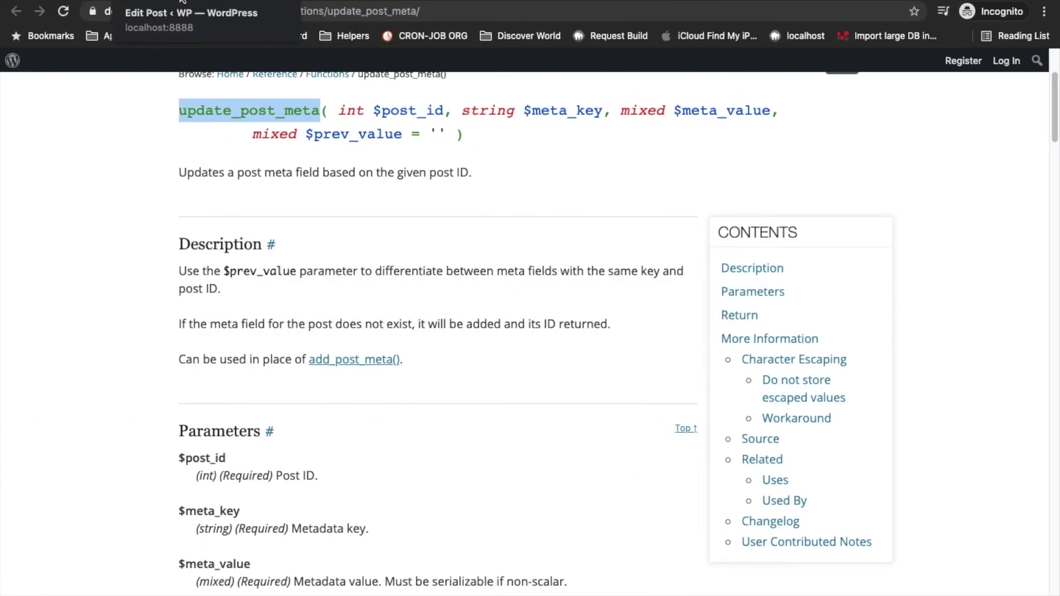
# Update the Hello world! post and refresh the wp_postmeta results in phpMyAdmin
pyautogui.click(182, 2)
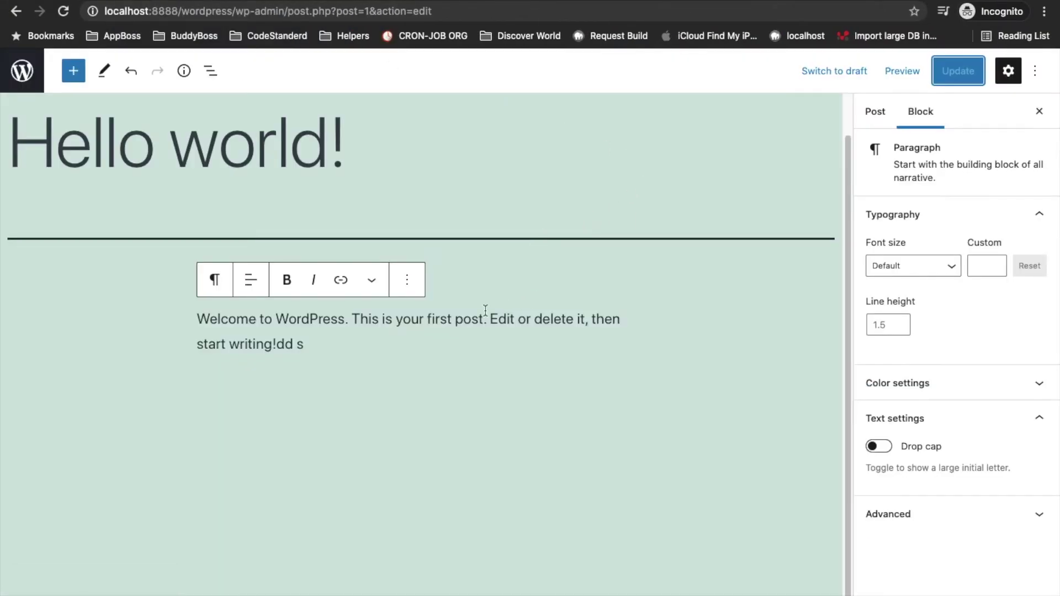
pyautogui.write('s')
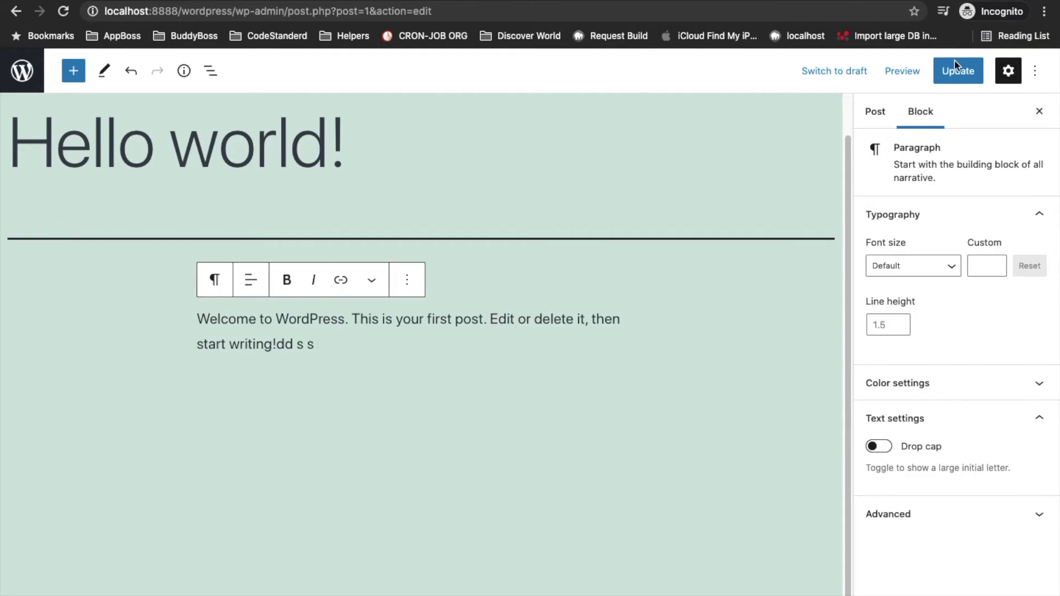
pyautogui.click(952, 74)
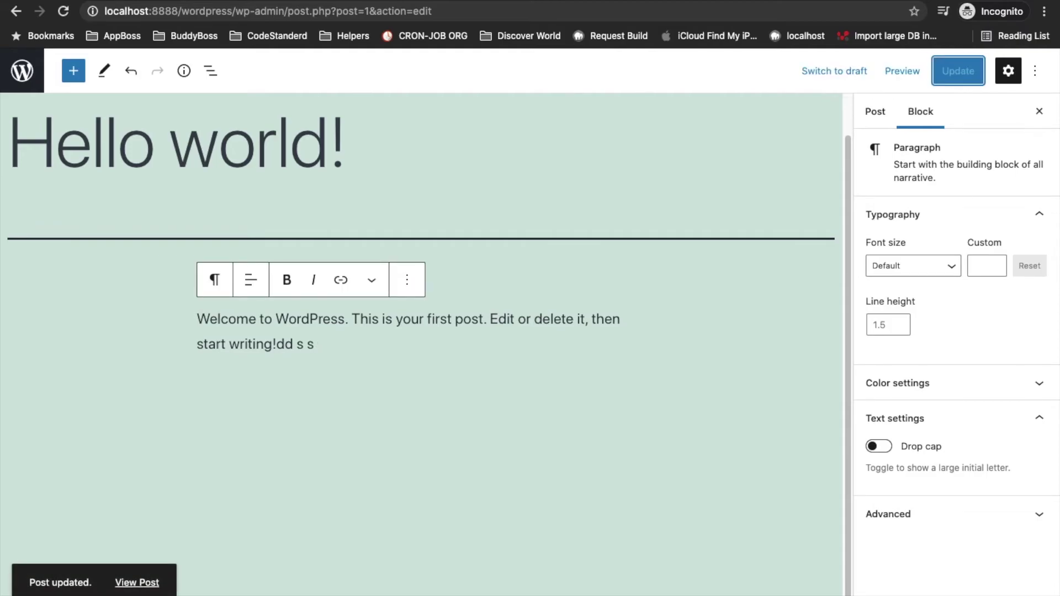
pyautogui.hotkey('ctrl', 'Tab')
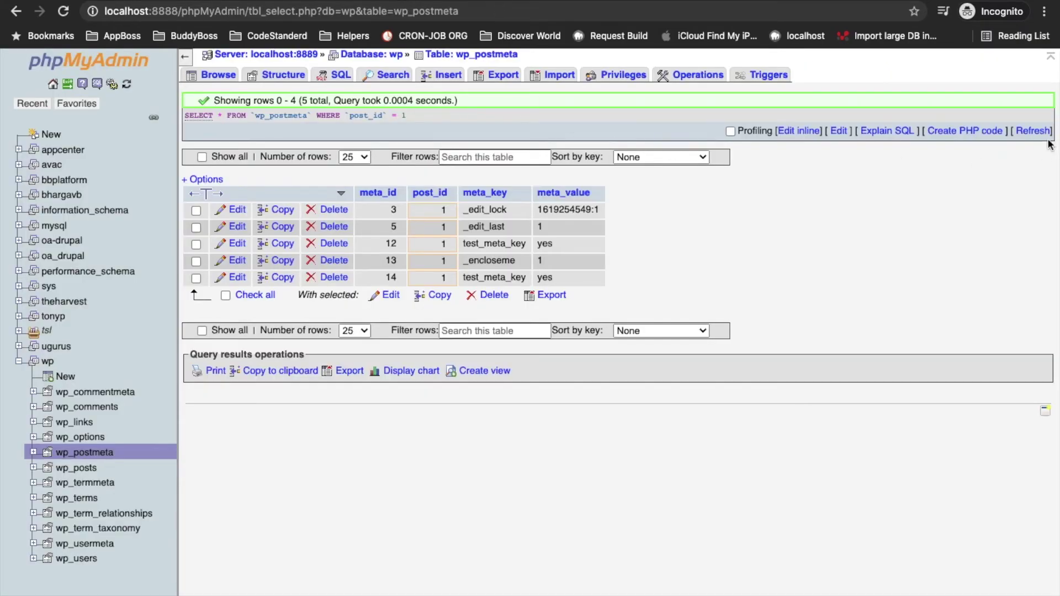
pyautogui.click(1038, 134)
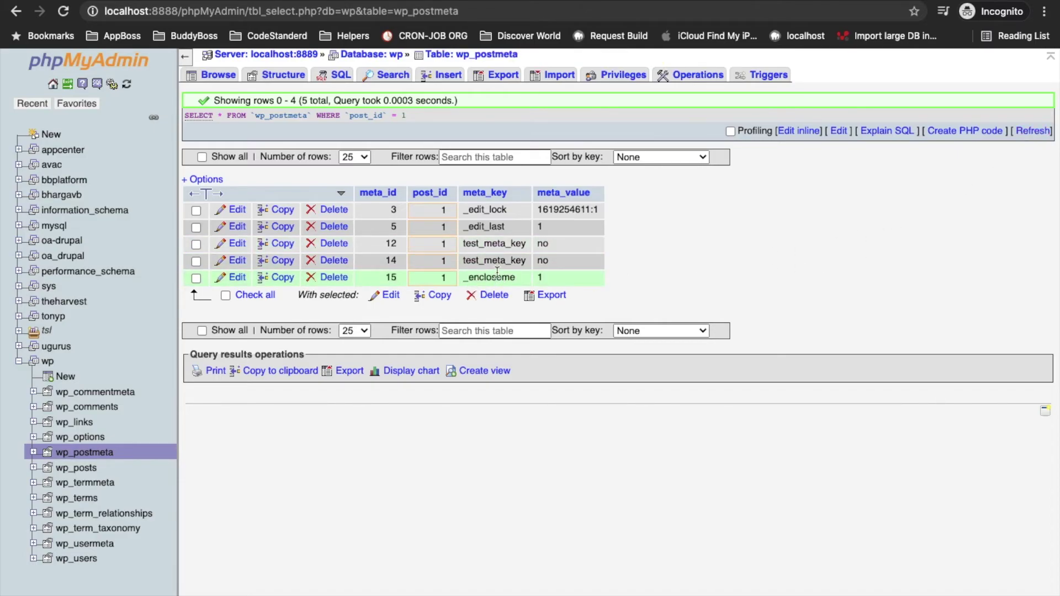
# Delete the duplicate test_meta_key rows 12 and 14 from wp_postmeta
pyautogui.moveTo(461, 242); pyautogui.dragTo(527, 239)
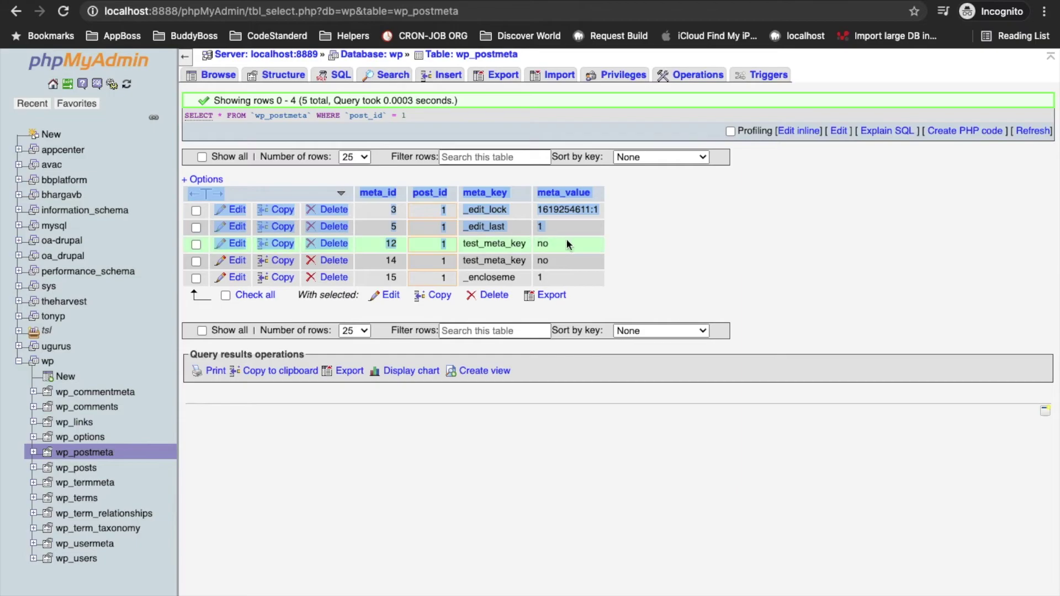
pyautogui.doubleClick(544, 260)
pyautogui.click(676, 260)
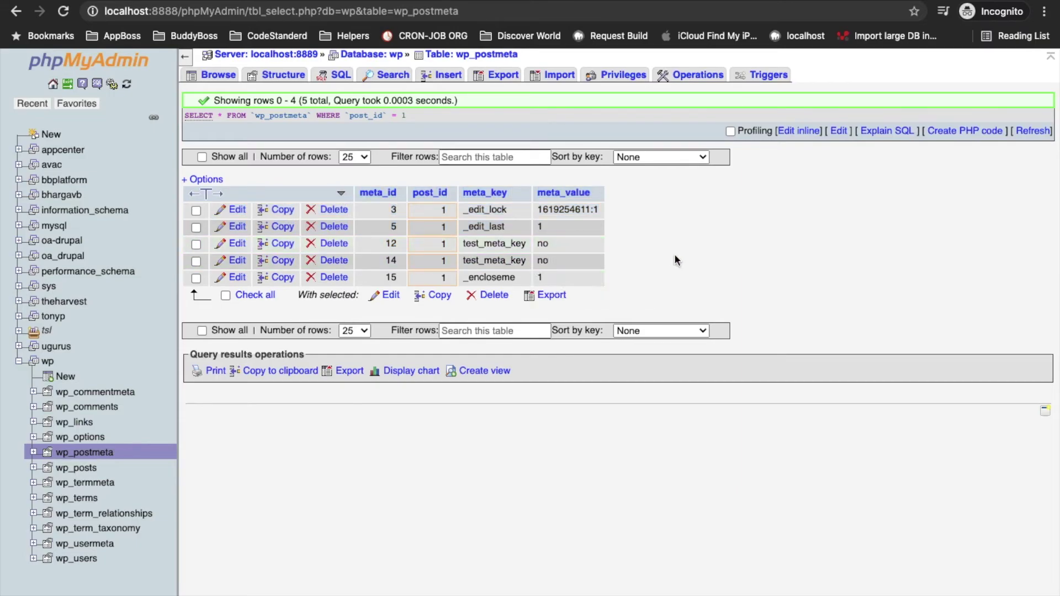
pyautogui.click(196, 244)
pyautogui.click(196, 261)
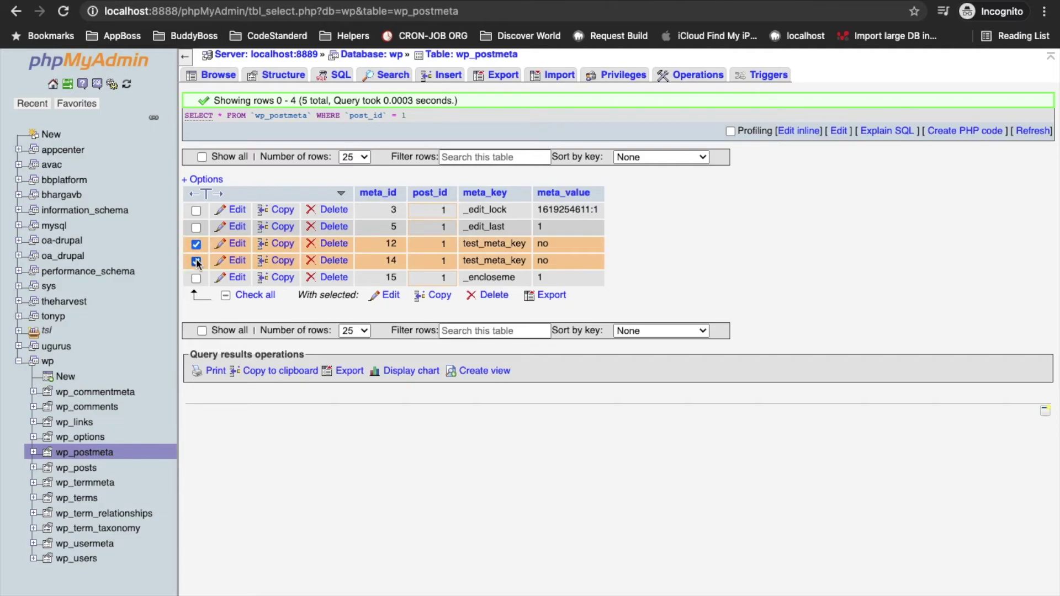
pyautogui.click(488, 295)
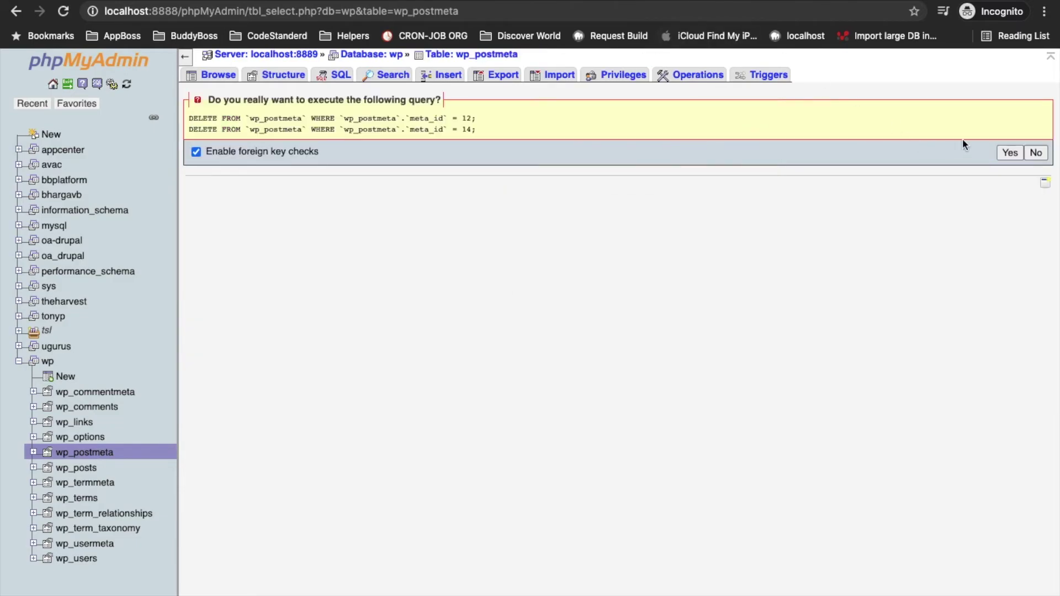
pyautogui.click(1009, 153)
# Update the post again and refresh to see one test_meta_key row, meta_id 17, valued no
pyautogui.click(347, 0)
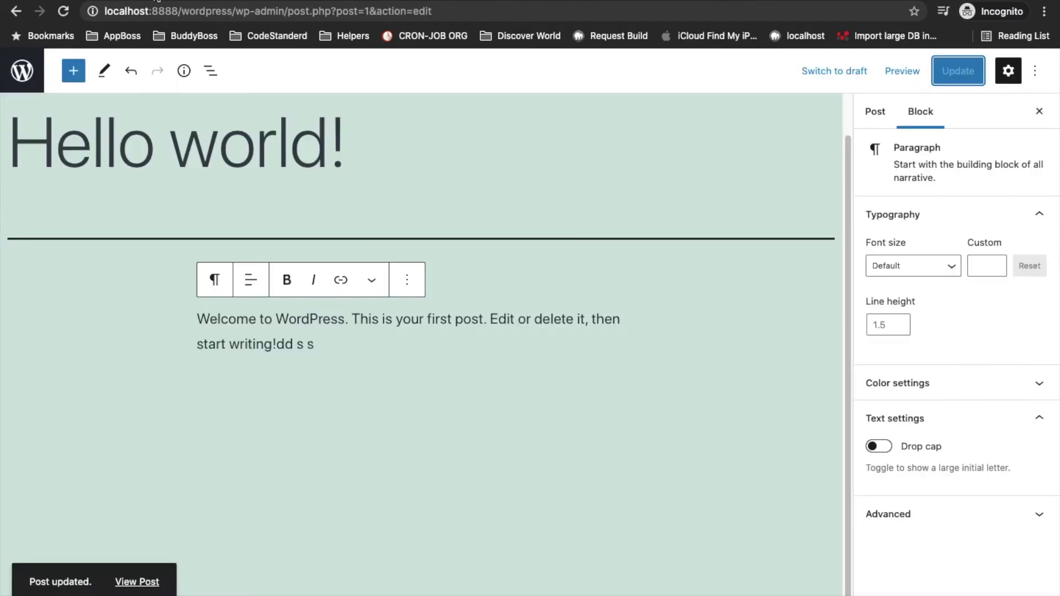
pyautogui.write('sss')
pyautogui.click(958, 70)
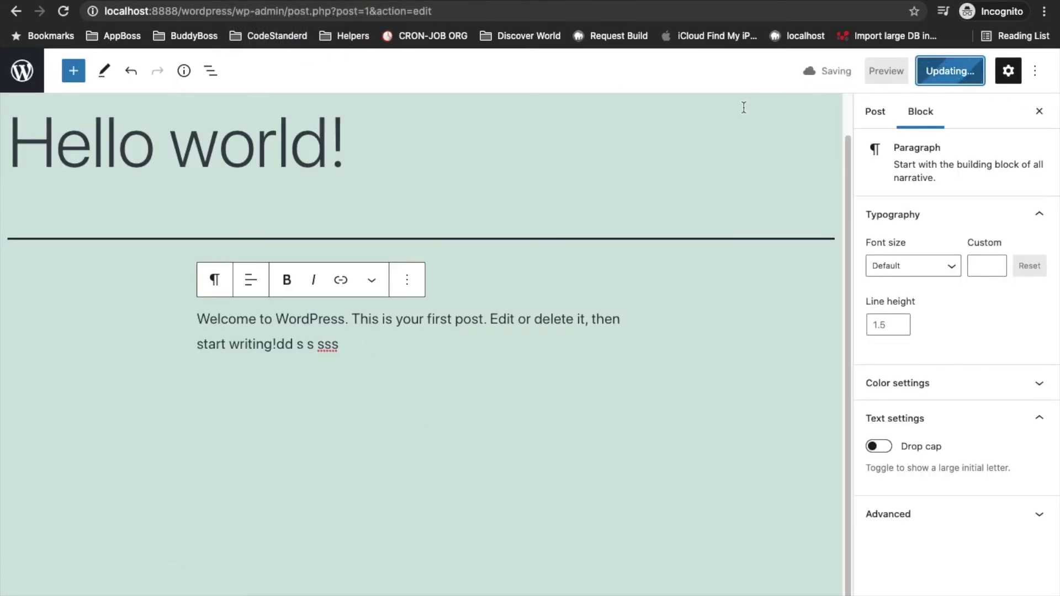
pyautogui.hotkey('ctrl', 'shift', 'Tab')
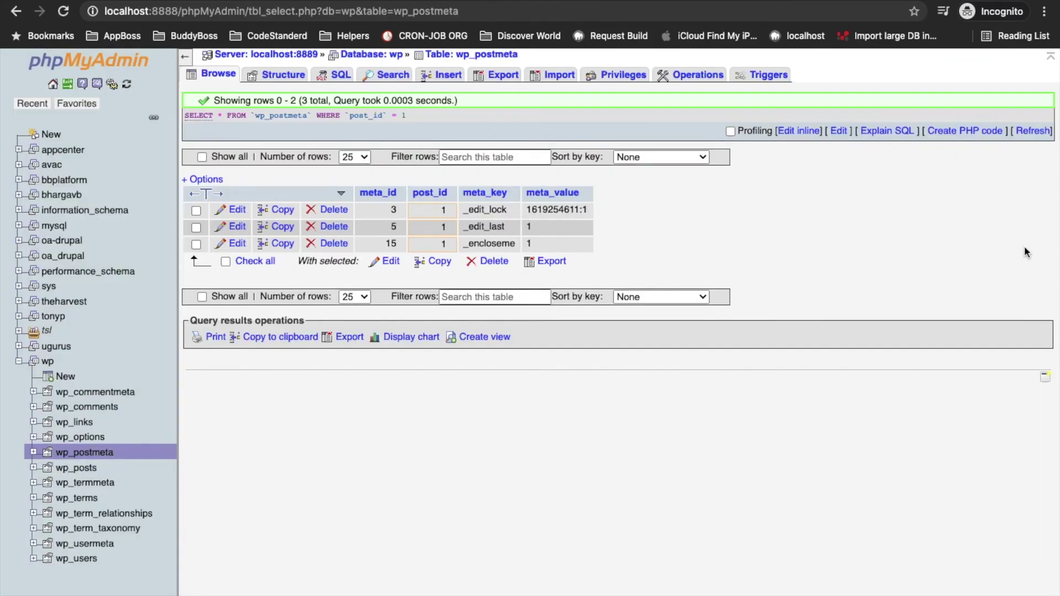
pyautogui.click(1033, 131)
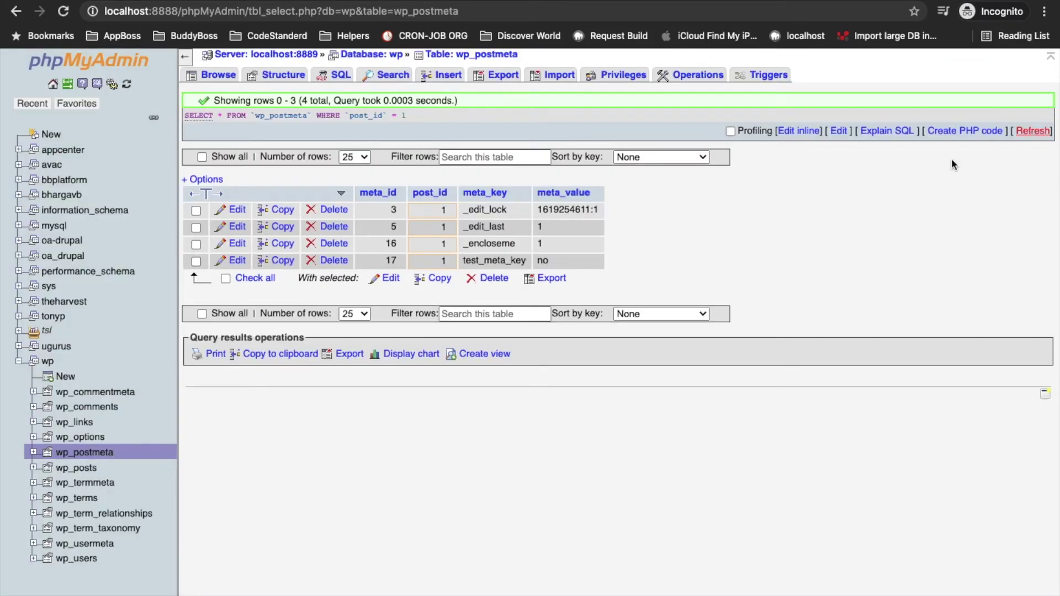
pyautogui.doubleClick(501, 260)
pyautogui.click(869, 244)
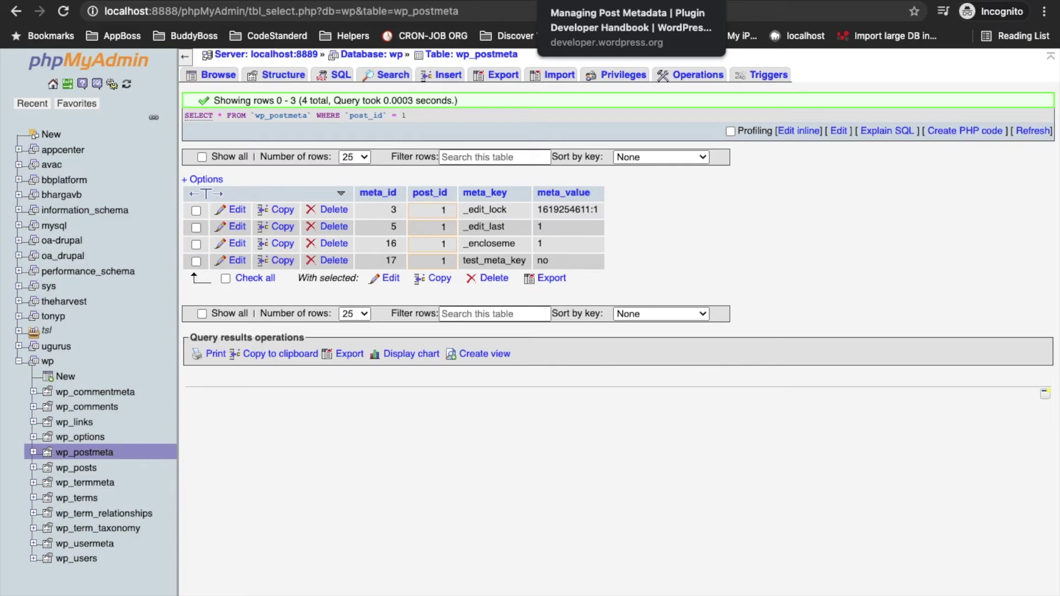
# Compare the update_post_meta reference with the callback's commented add_post_meta and update_post_meta lines
pyautogui.hotkey('ctrl', 'Tab')
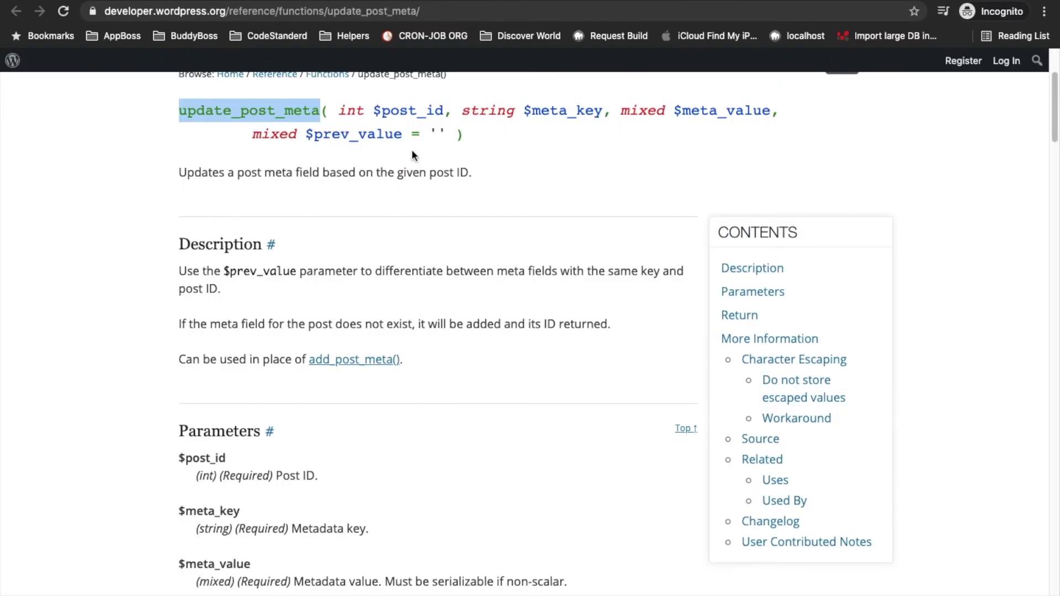
pyautogui.scroll(2, 412, 151)
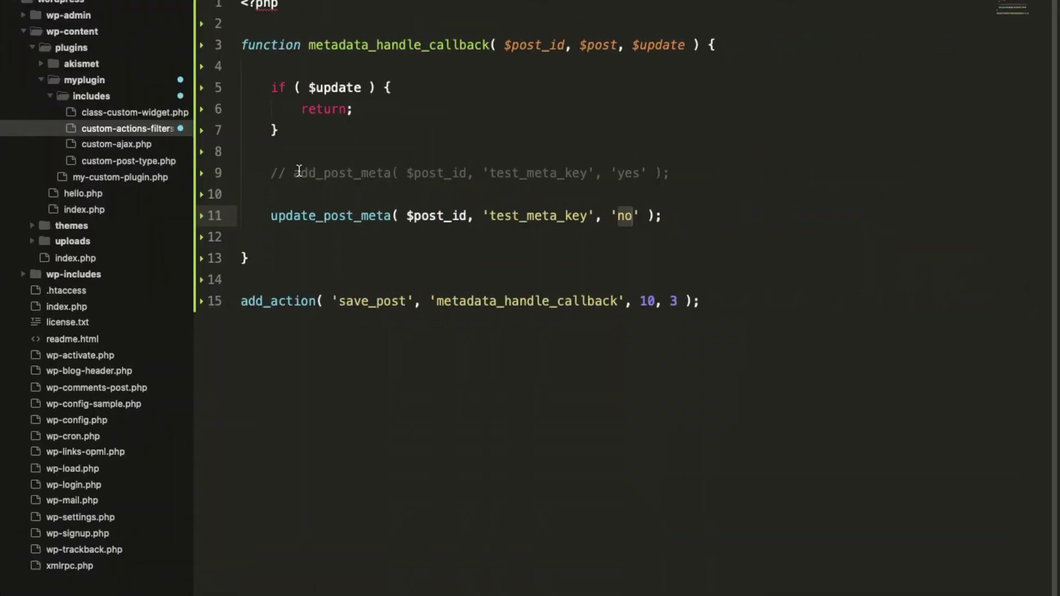
pyautogui.doubleClick(345, 174)
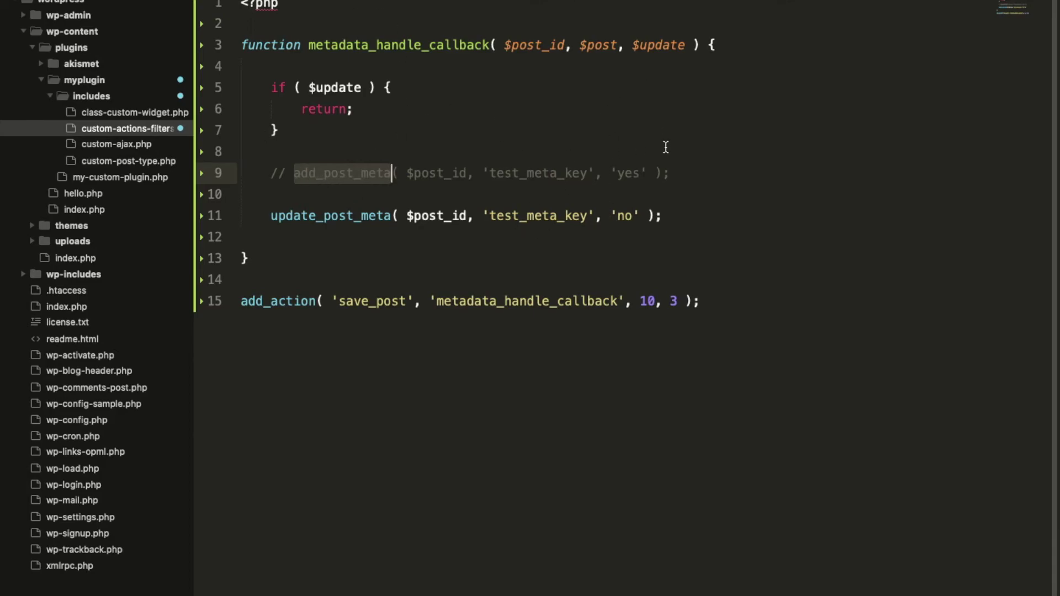
pyautogui.moveTo(270, 87); pyautogui.dragTo(315, 126)
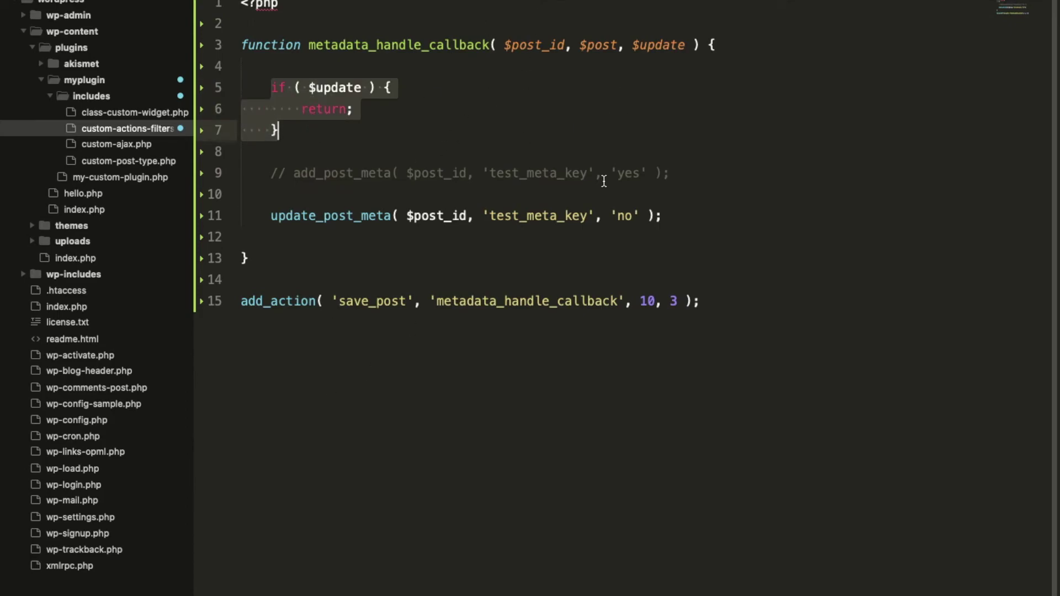
pyautogui.click(300, 215)
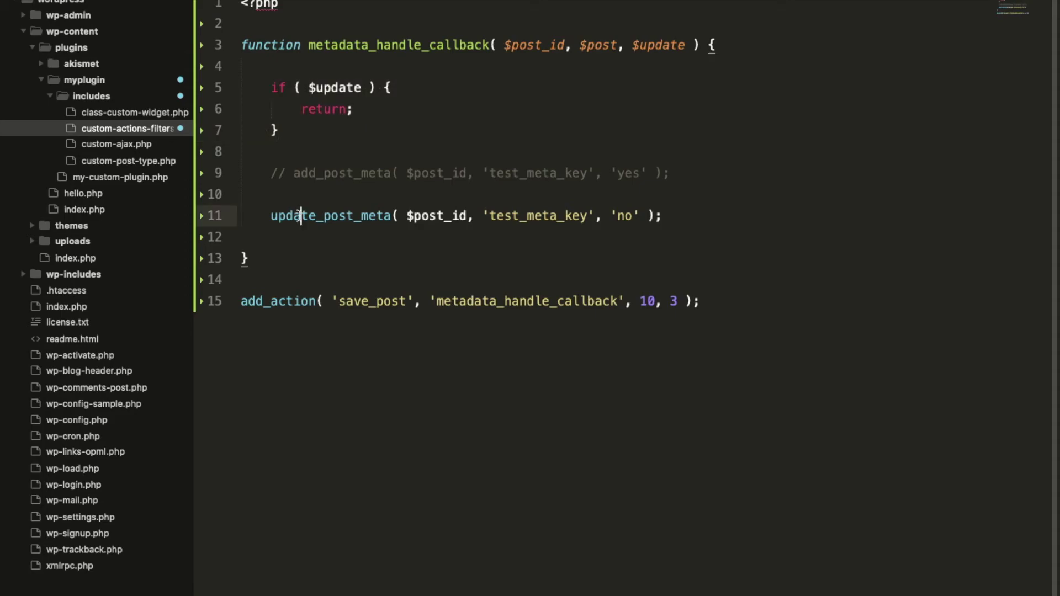
pyautogui.doubleClick(301, 215)
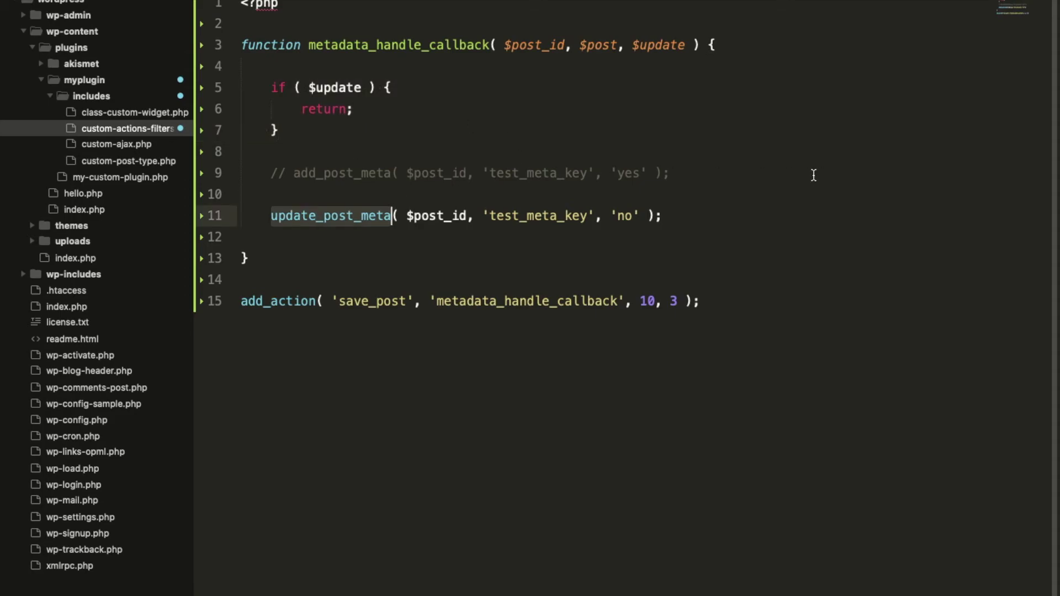
# Open the delete_post_meta() reference from the Managing Post Metadata guide's Deleting Metadata section
pyautogui.press('super+Tab')
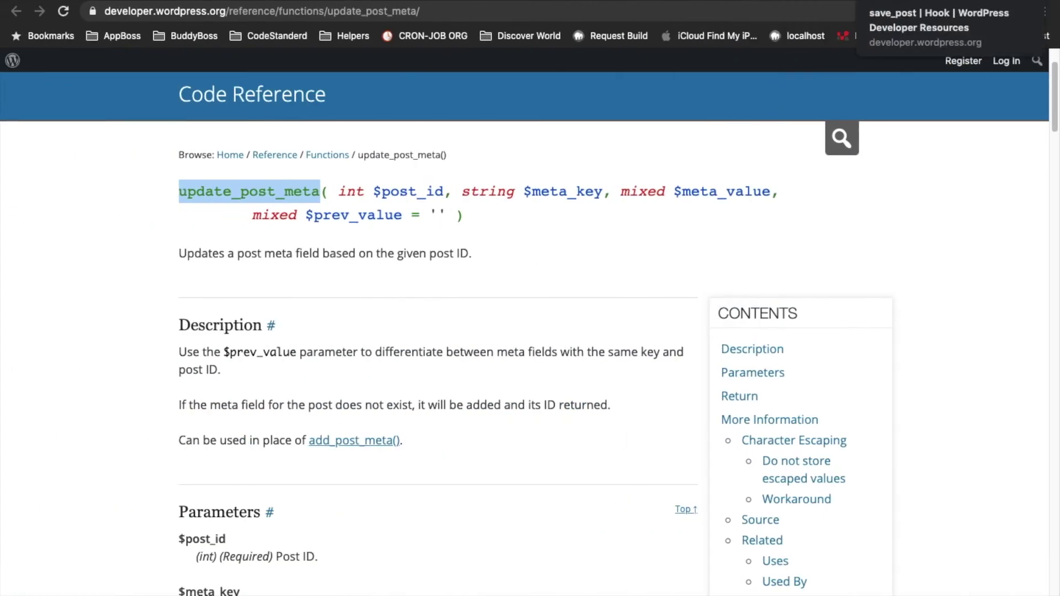
pyautogui.click(607, 3)
pyautogui.scroll(-4, 413, 312)
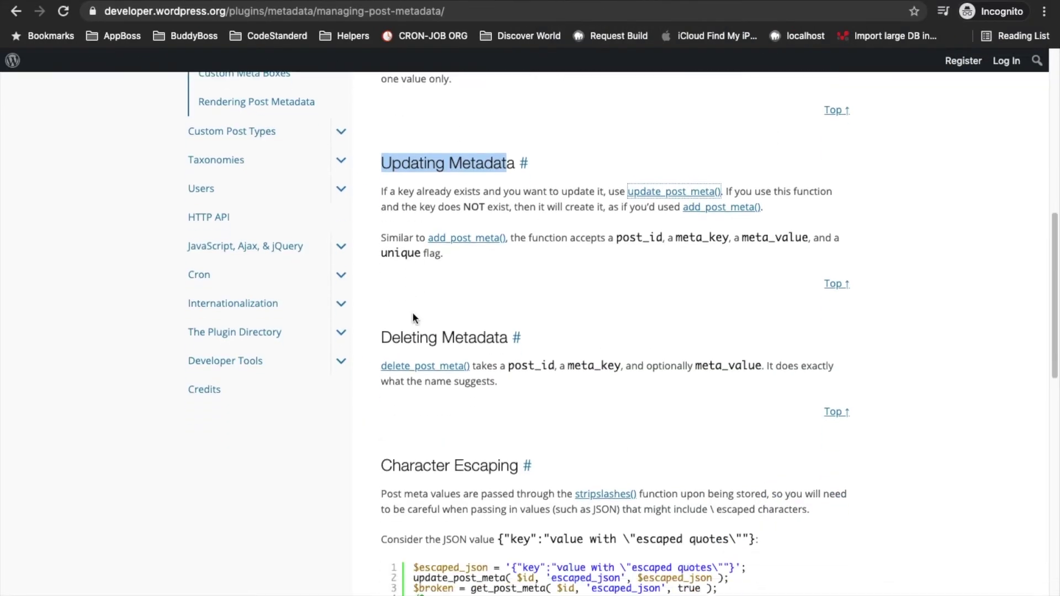
pyautogui.scroll(2, 538, 273)
pyautogui.scroll(-1, 540, 272)
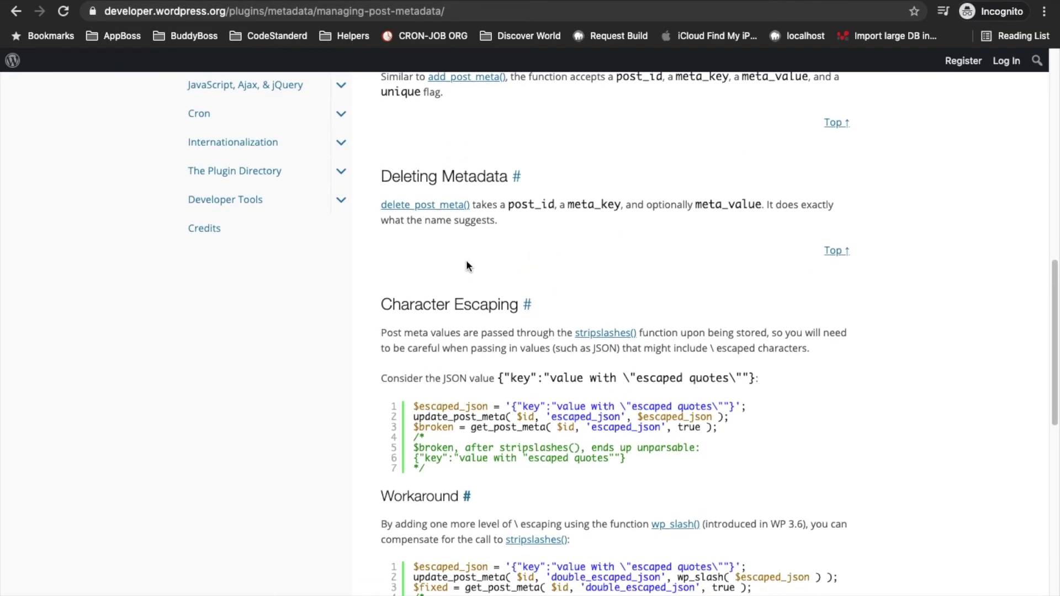
pyautogui.scroll(-2, 496, 301)
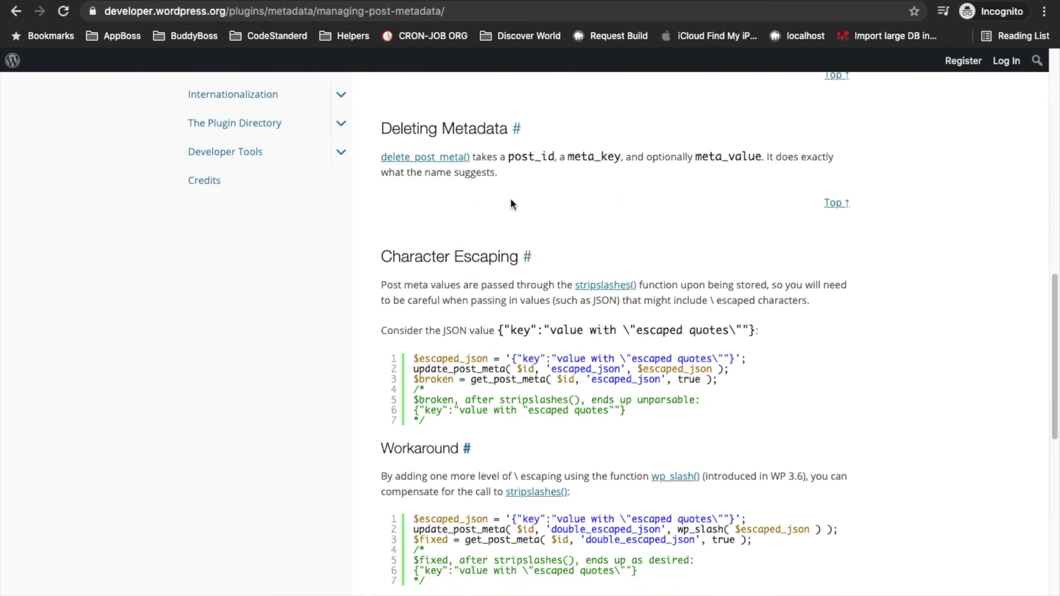
pyautogui.click(431, 159)
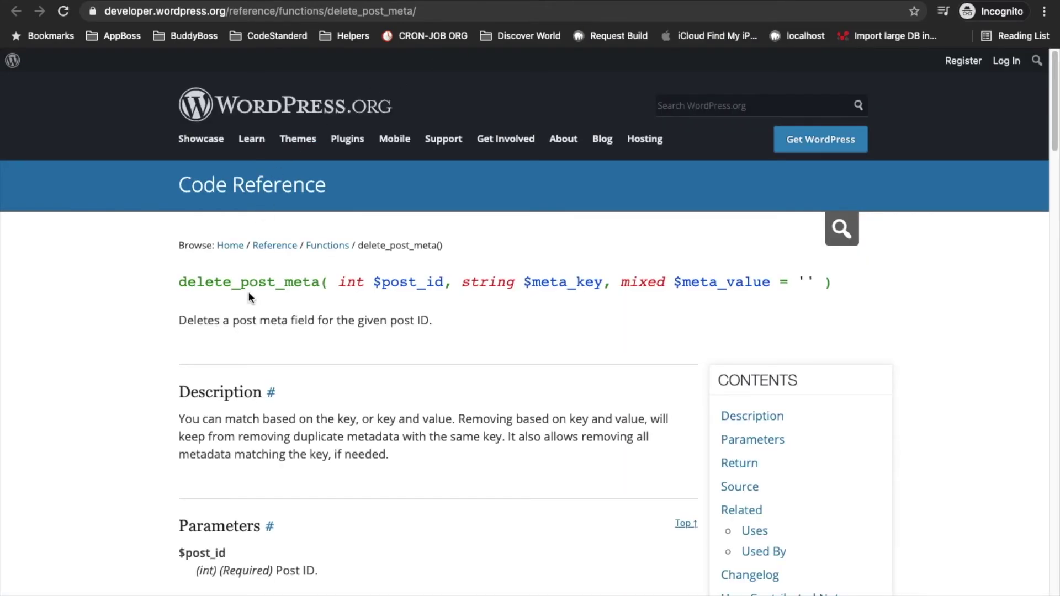
pyautogui.doubleClick(259, 285)
pyautogui.press('super+Tab')
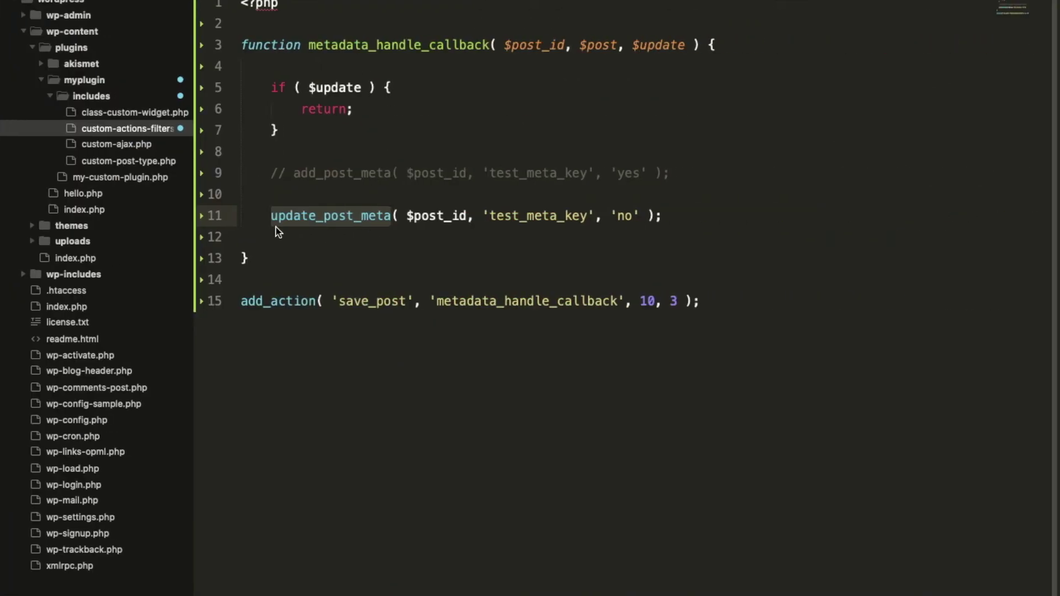
pyautogui.click(272, 224)
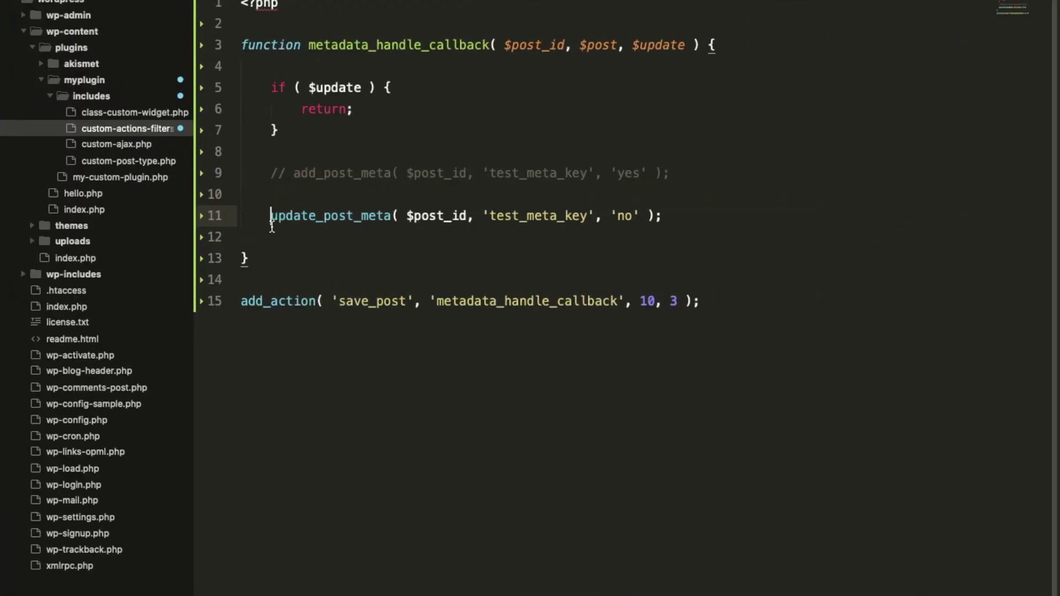
# Comment out update_post_meta and start a delete_post_meta( $post_id, ' call on line 13
pyautogui.press('super+slash')
pyautogui.press('Right')
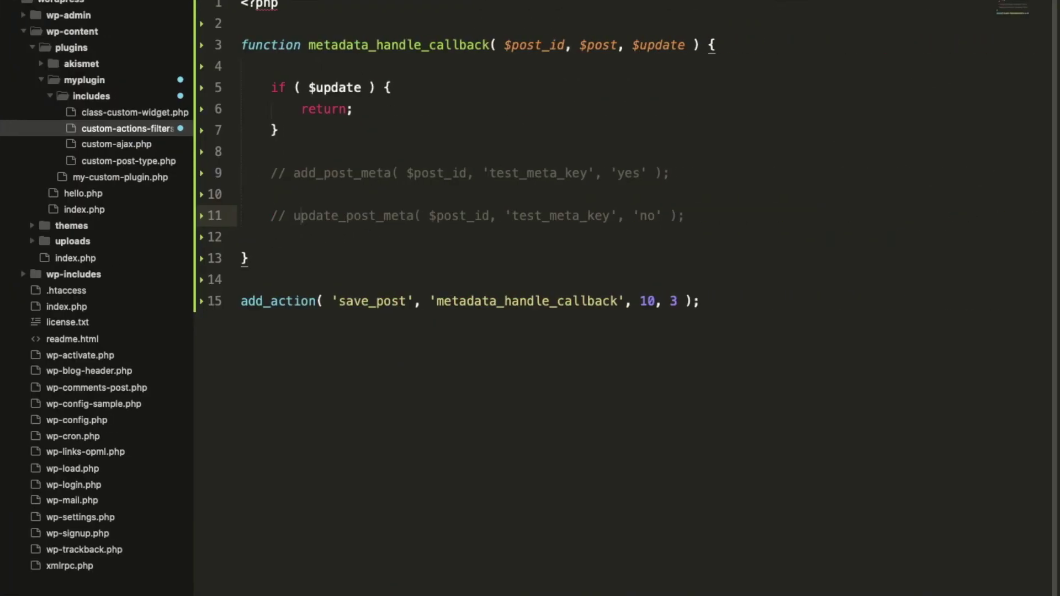
pyautogui.press('Return')
pyautogui.press('Return')
pyautogui.press('BackSpace')
pyautogui.press('BackSpace')
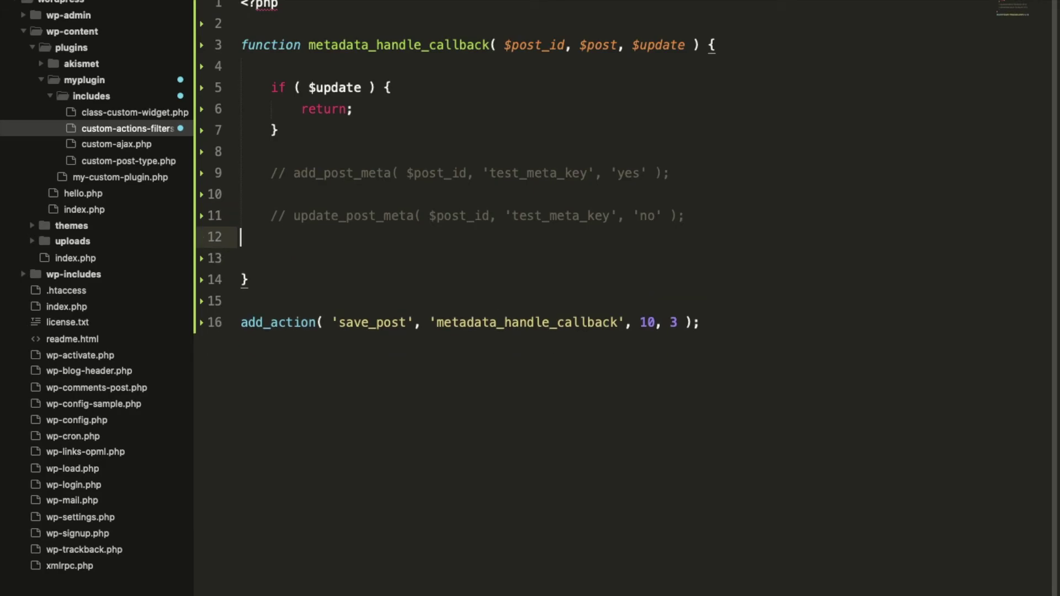
pyautogui.write('delete_post_meta()')
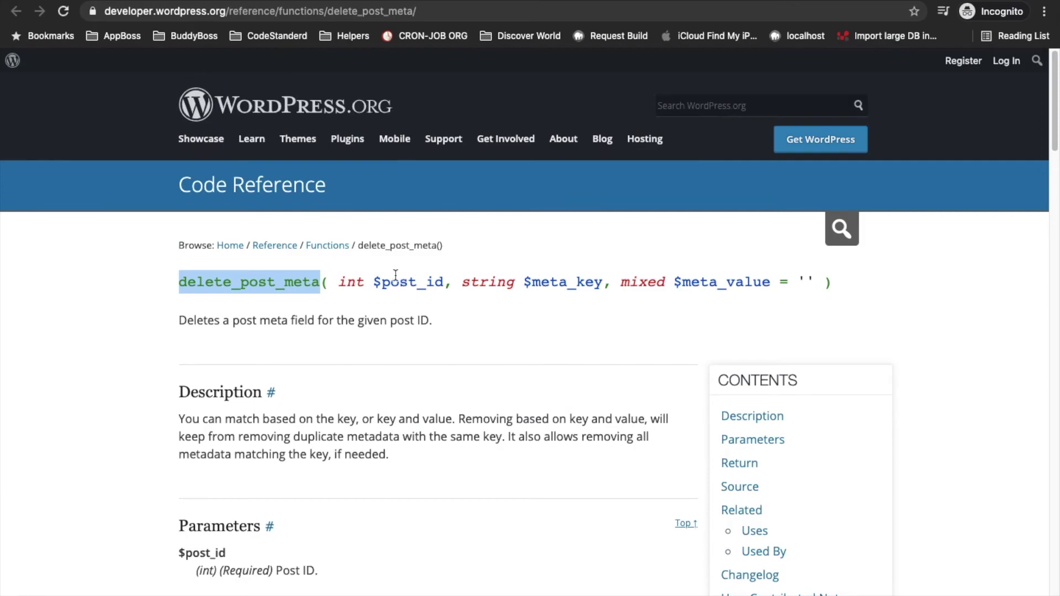
pyautogui.click(398, 284)
pyautogui.hotkey('ctrl', 'Right')
pyautogui.press('Left')
pyautogui.press('Left')
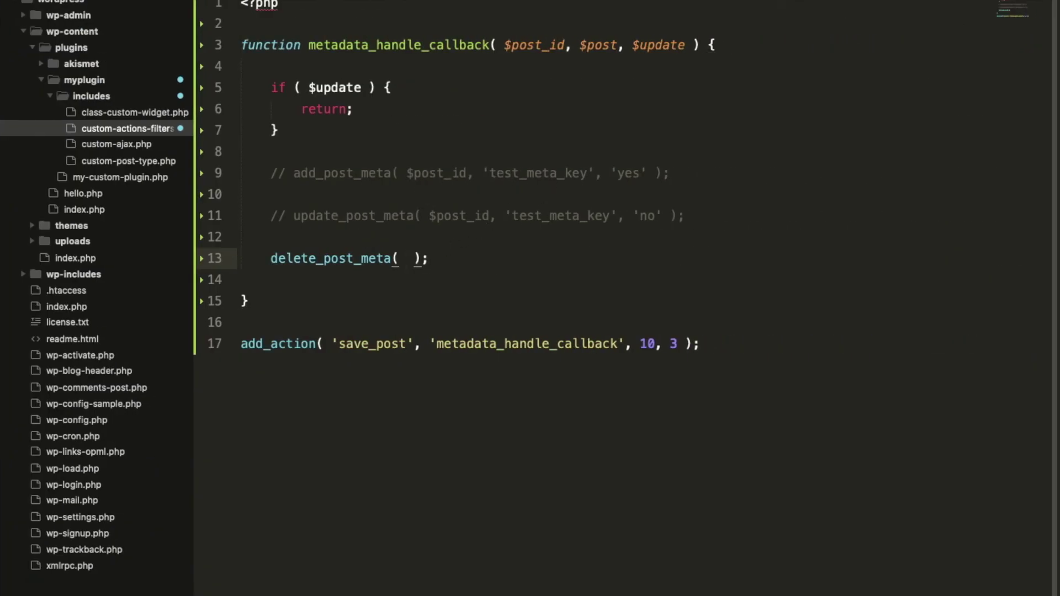
pyautogui.write('$post_i')
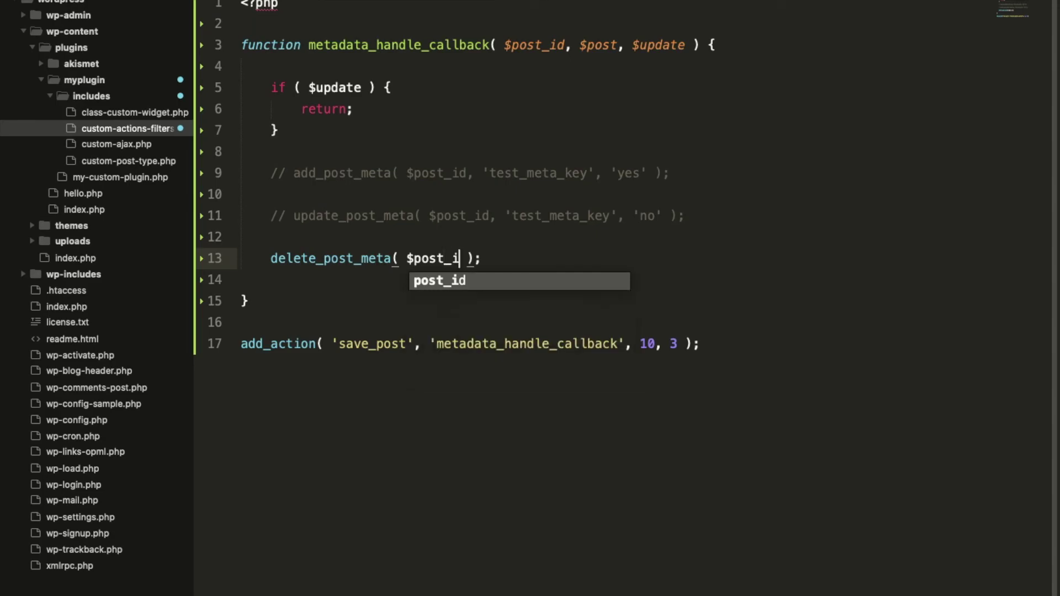
pyautogui.write("d, '")
# Paste 'test_meta_key' from line 11 as delete_post_meta's second argument
pyautogui.press('super+Tab')
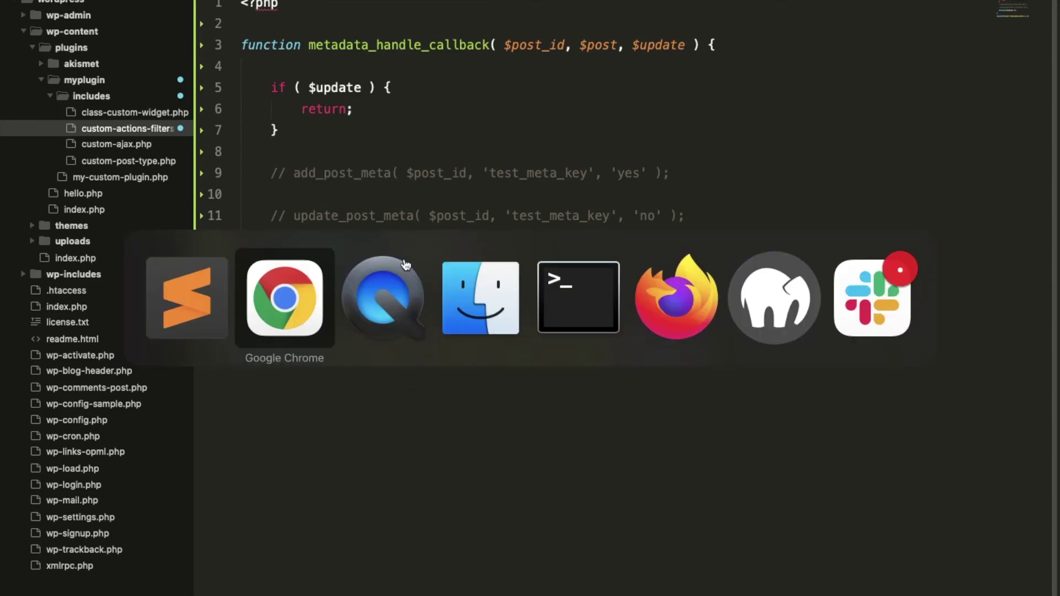
pyautogui.press('super+Tab')
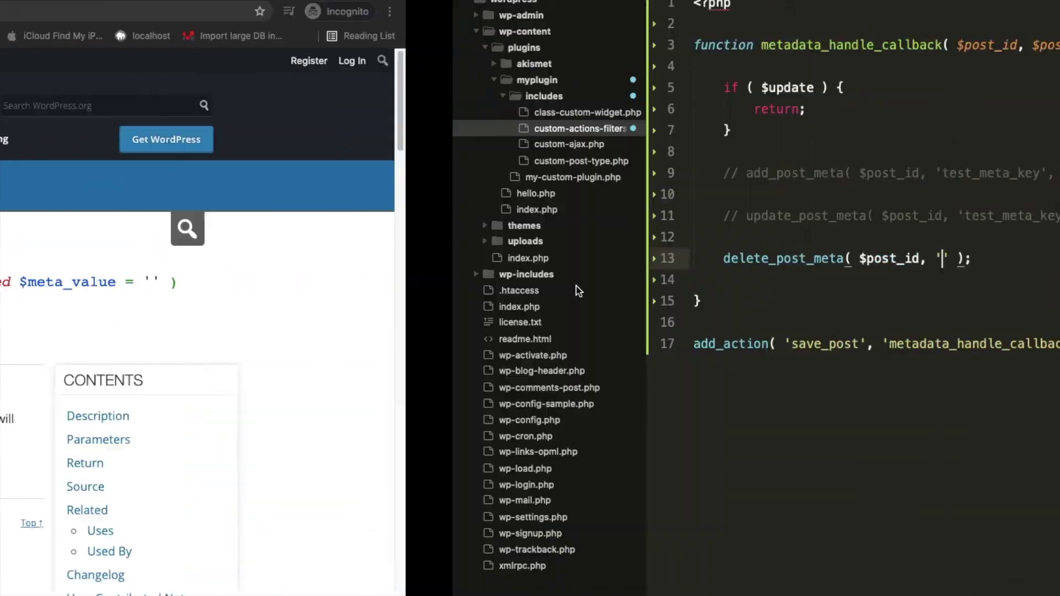
pyautogui.doubleClick(562, 216)
pyautogui.press('super+c')
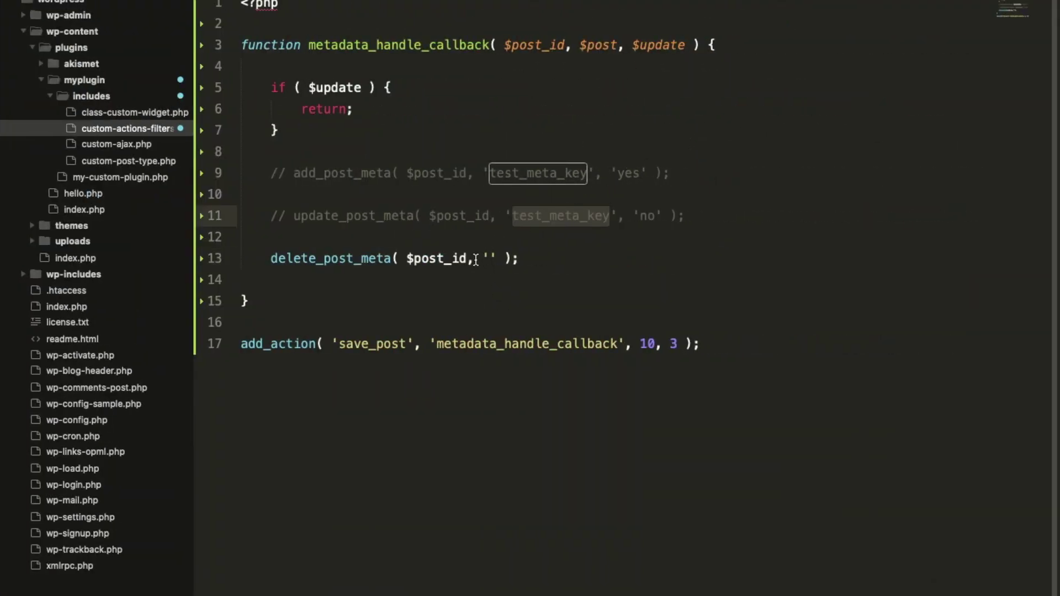
pyautogui.click(488, 259)
pyautogui.press('super+v')
pyautogui.press('Right')
pyautogui.write(',')
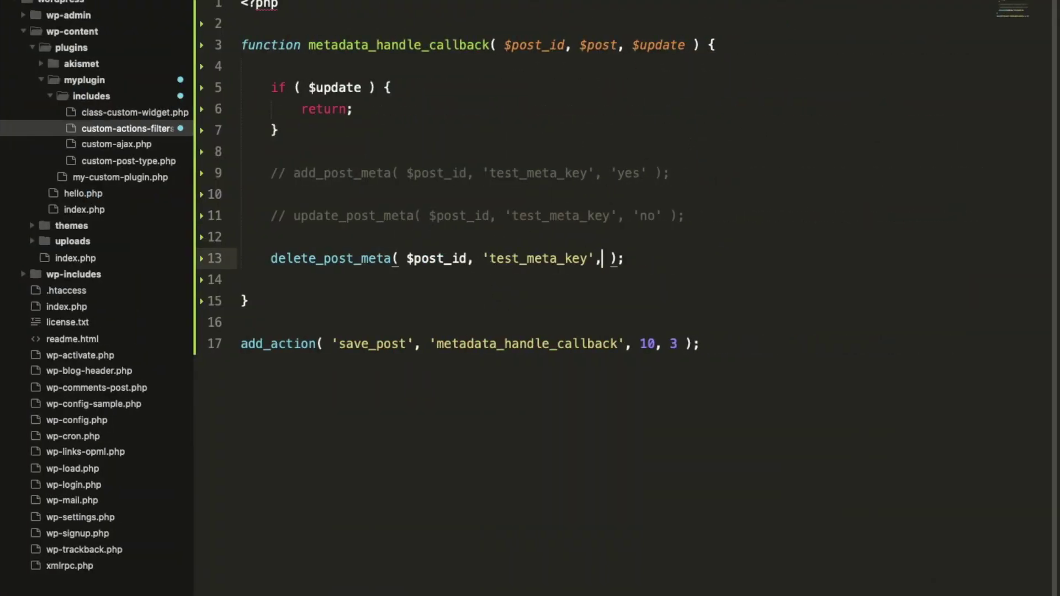
# Check the optional meta_value parameter in the docs and drop the 'no' argument
pyautogui.press('super+Tab')
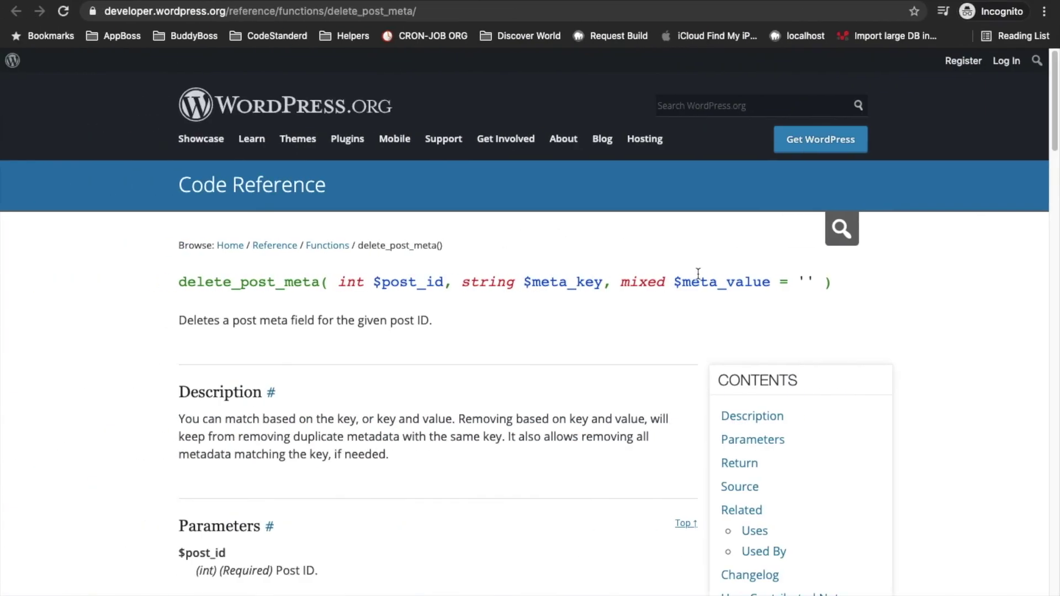
pyautogui.doubleClick(701, 278)
pyautogui.scroll(-5, 516, 289)
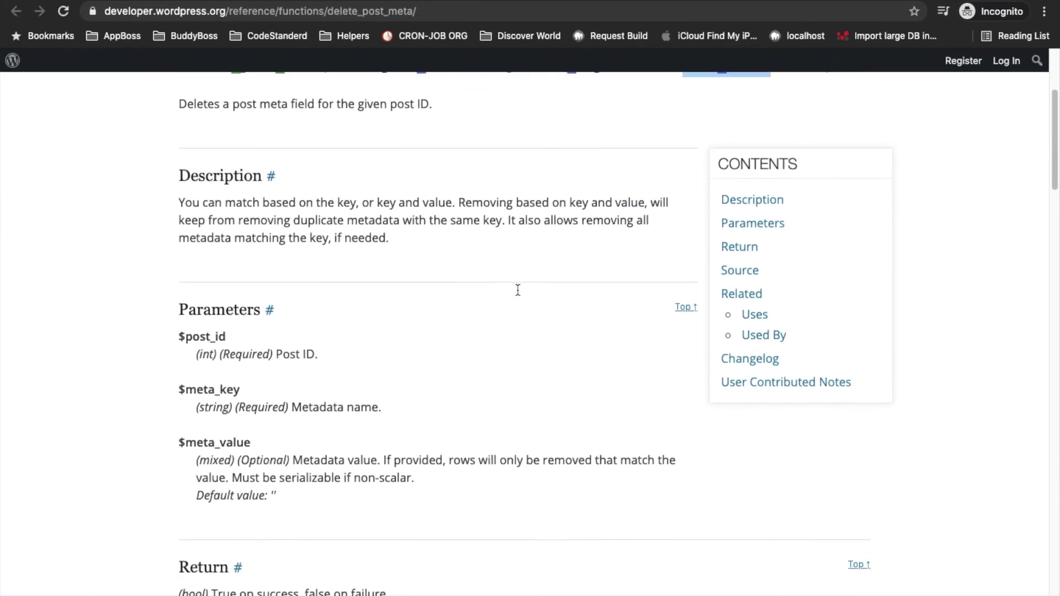
pyautogui.doubleClick(214, 416)
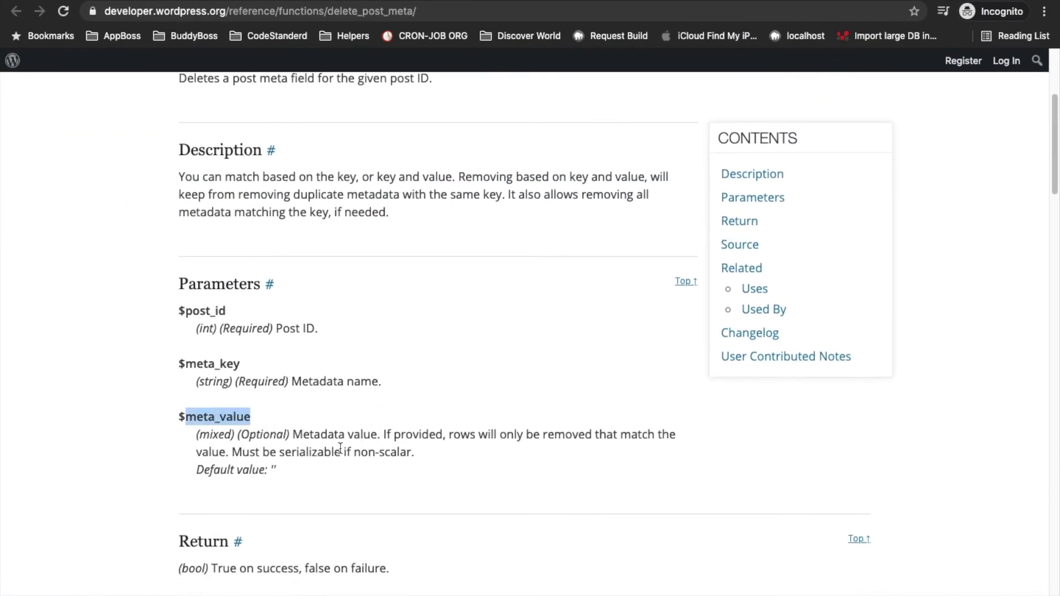
pyautogui.press('super+Tab')
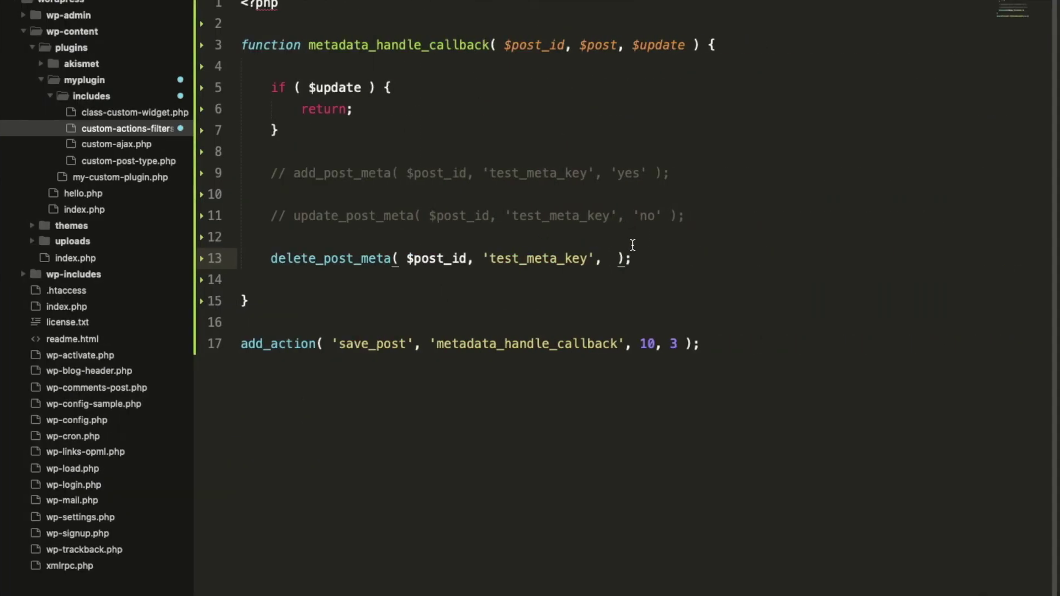
pyautogui.write("'no")
pyautogui.press('Escape')
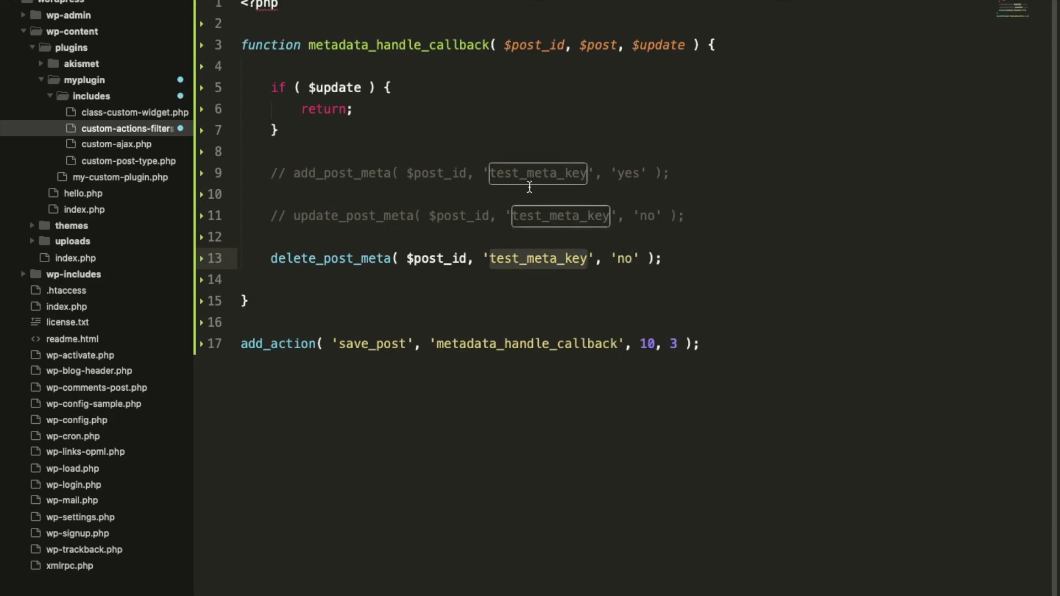
pyautogui.click(637, 254)
pyautogui.press('BackSpace')
pyautogui.press('BackSpace')
pyautogui.press('BackSpace')
pyautogui.press('BackSpace')
pyautogui.press('BackSpace')
pyautogui.press('BackSpace')
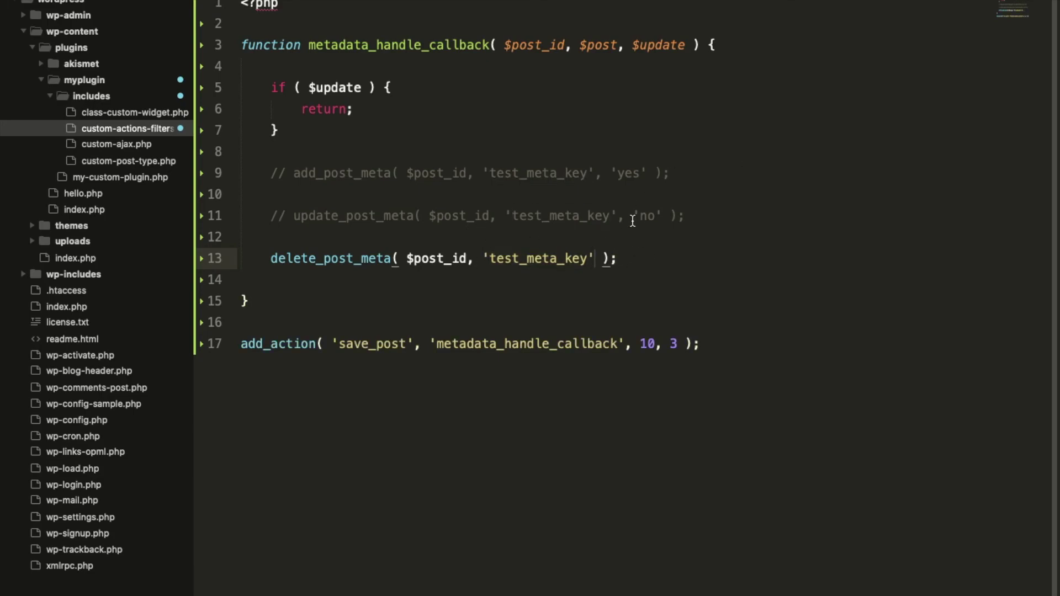
pyautogui.press('super+Tab')
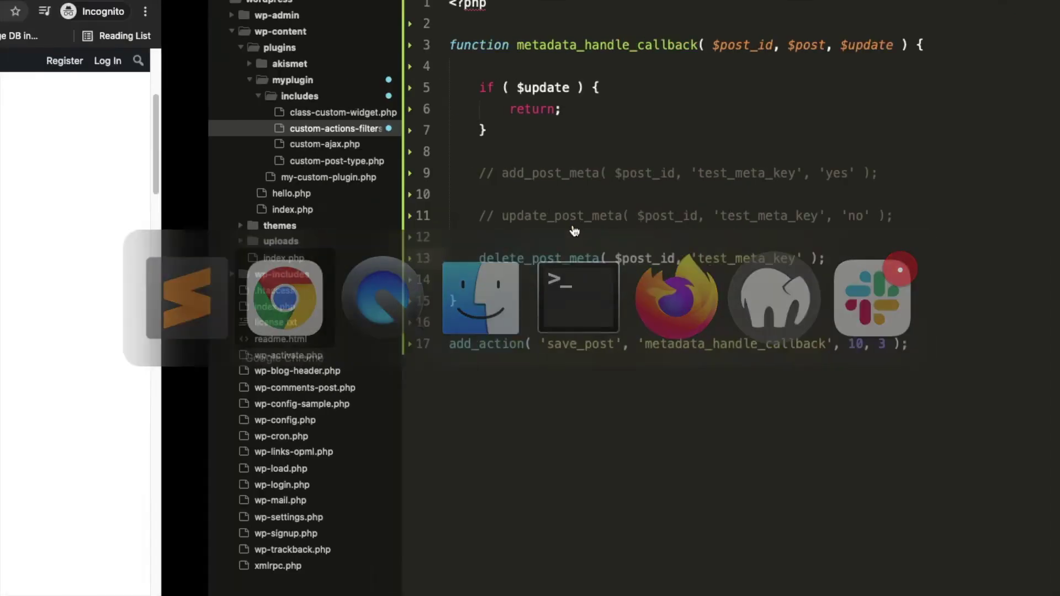
# Update the post and refresh wp_postmeta to confirm post 1's test_meta_key row is gone
pyautogui.hotkey('ctrl', 'Tab')
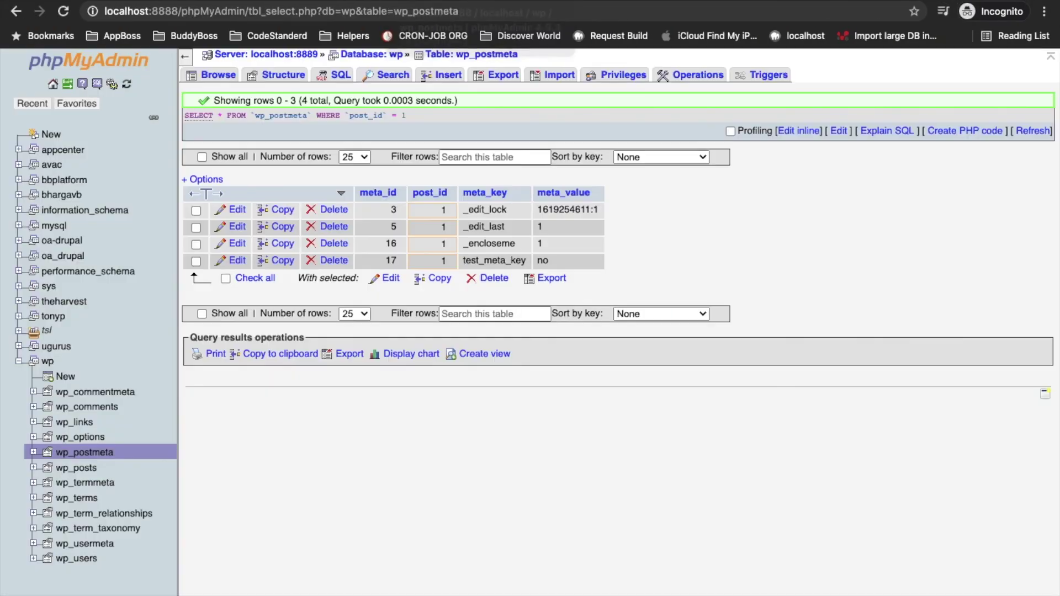
pyautogui.click(1042, 133)
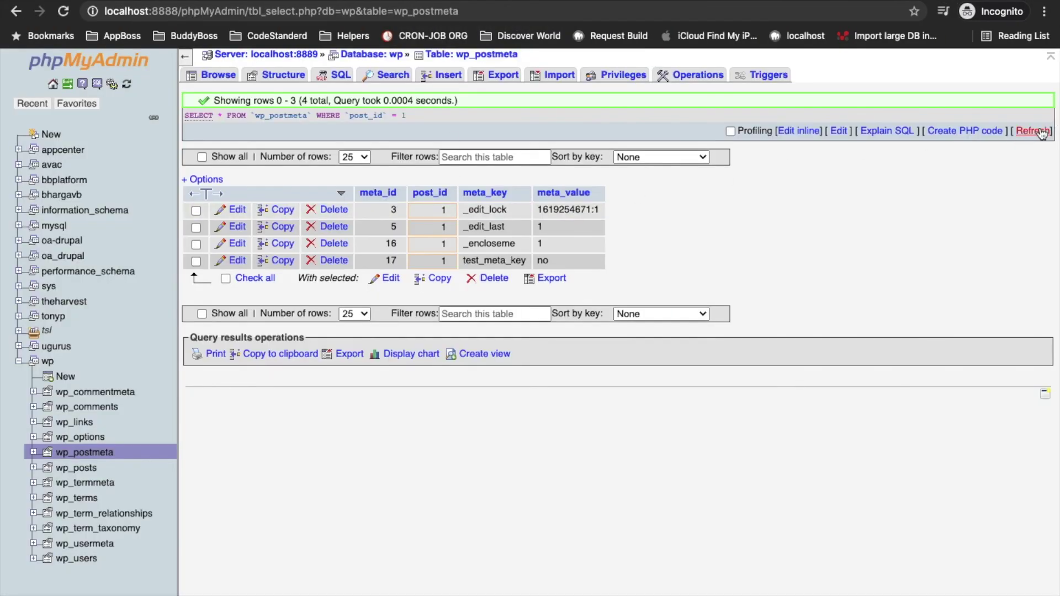
pyautogui.hotkey('ctrl', 'Tab')
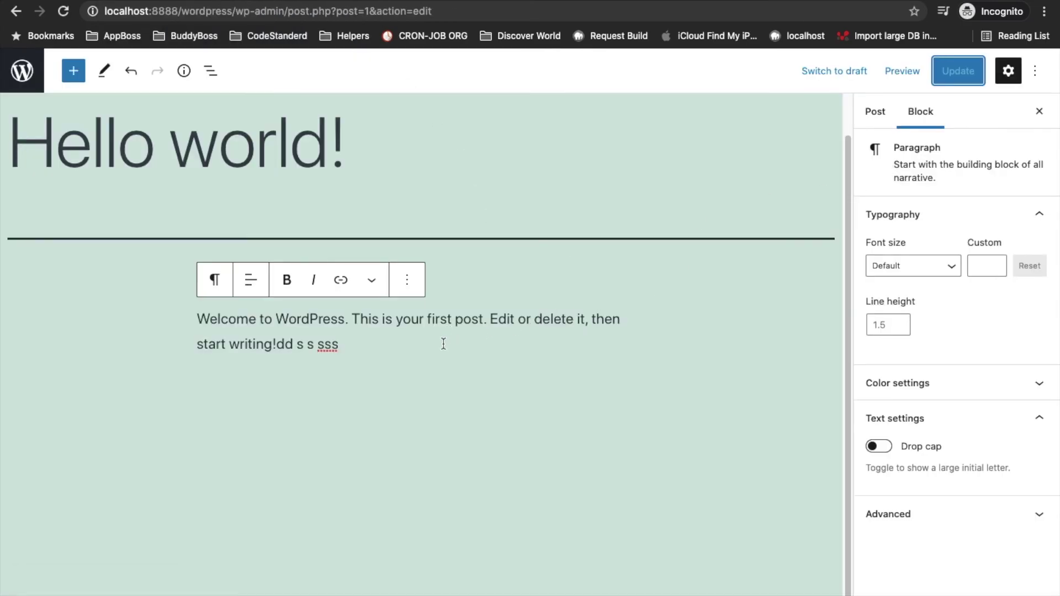
pyautogui.write('ssss')
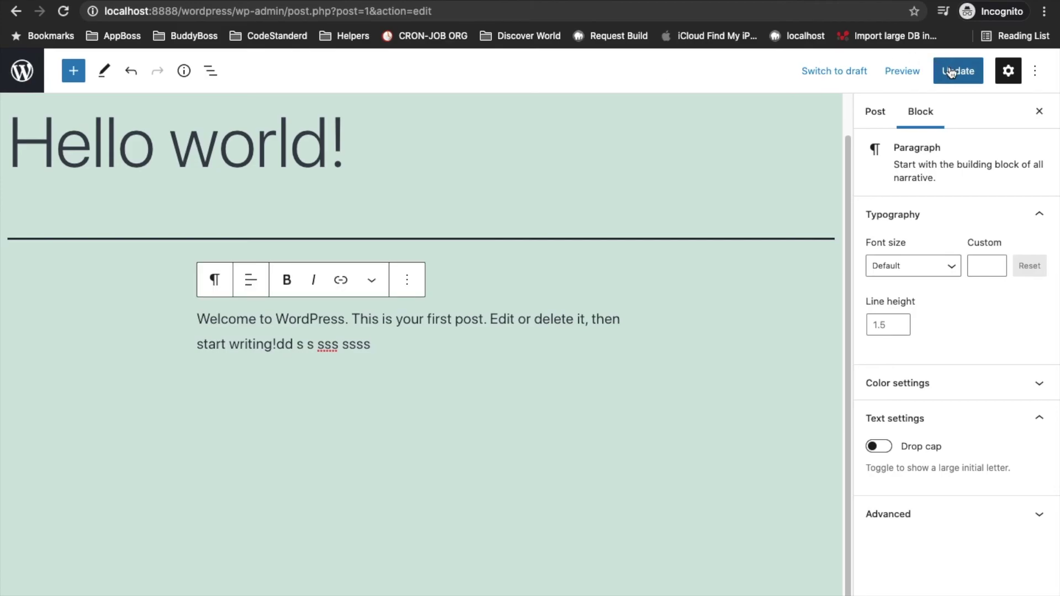
pyautogui.click(951, 72)
pyautogui.hotkey('ctrl', 'Tab')
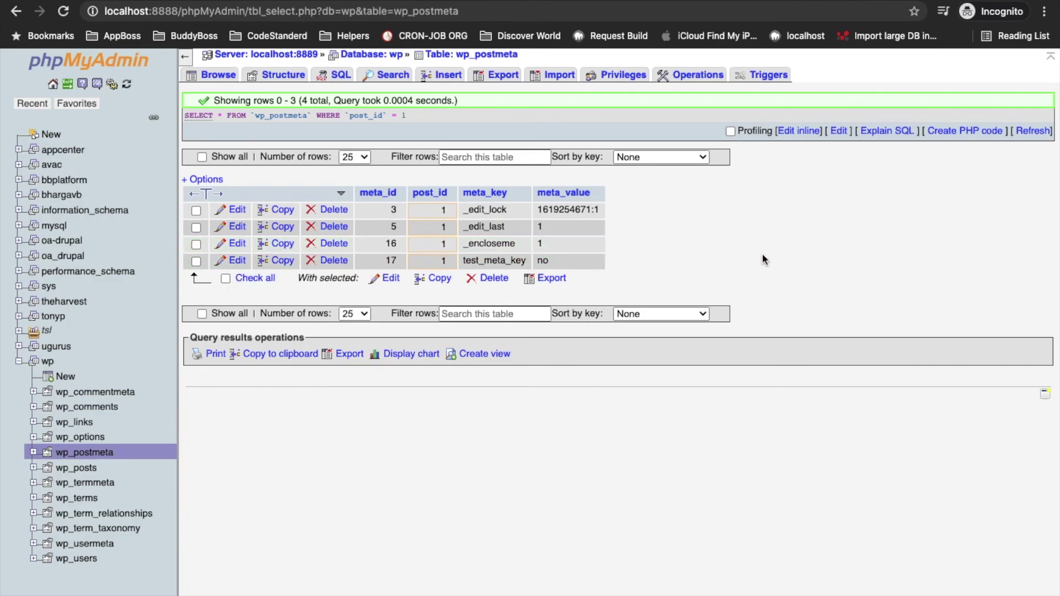
pyautogui.click(1032, 135)
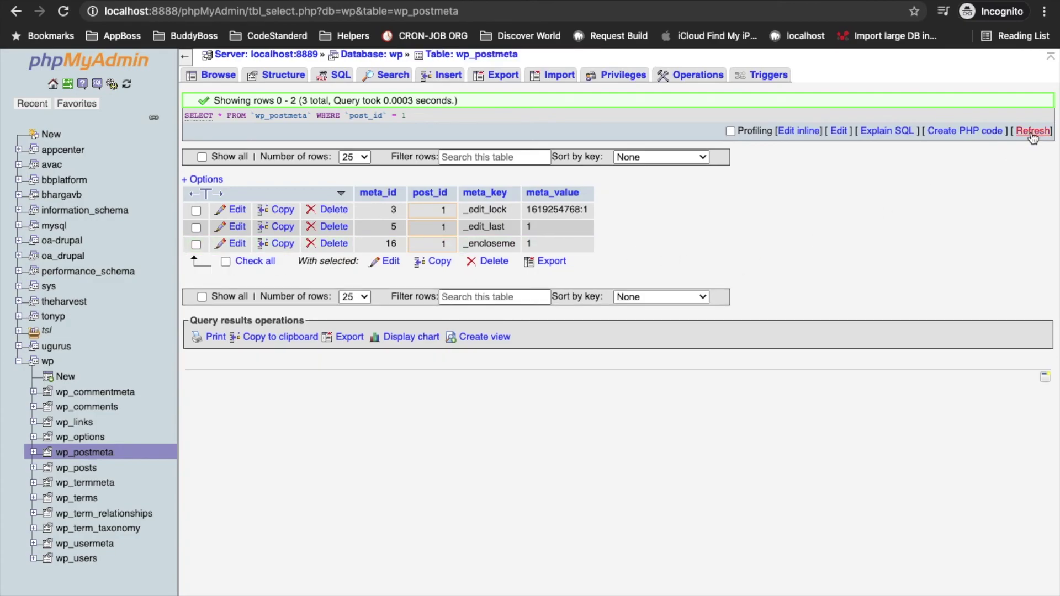
# Back in Sublime Text, add an empty line 18 at the end of the file
pyautogui.press('super+Tab')
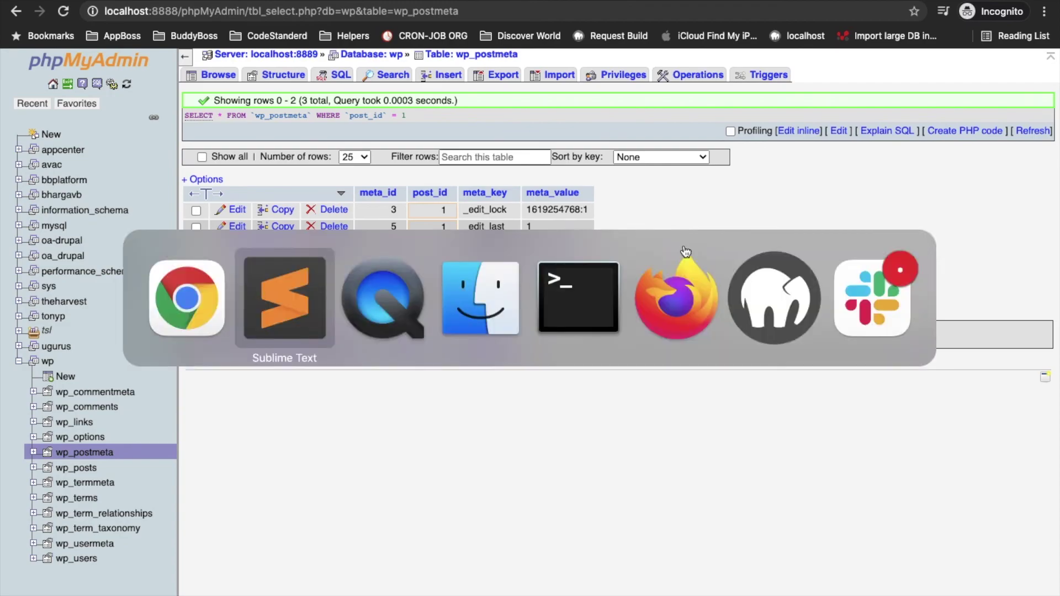
pyautogui.press('super+Tab')
pyautogui.press('super+shift+Tab')
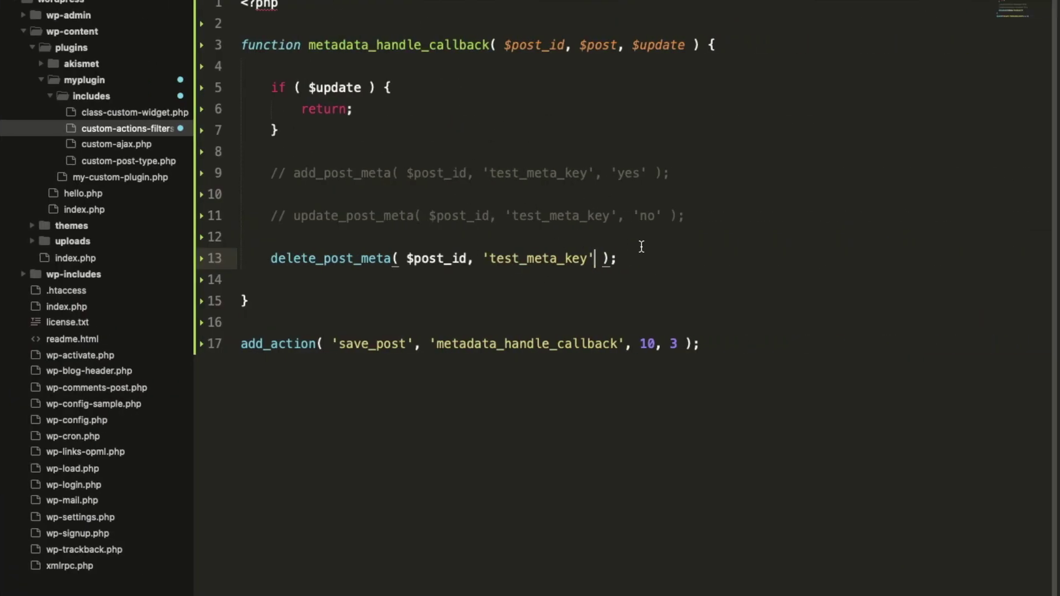
pyautogui.press('super+Tab')
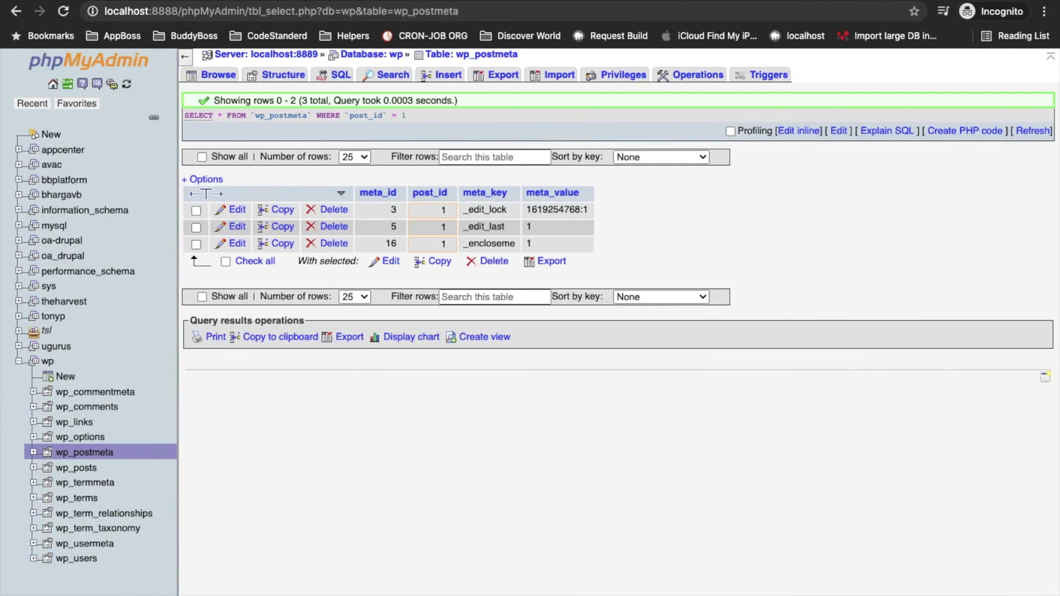
pyautogui.hotkey('ctrl', 'Tab')
pyautogui.scroll(15, 346, 325)
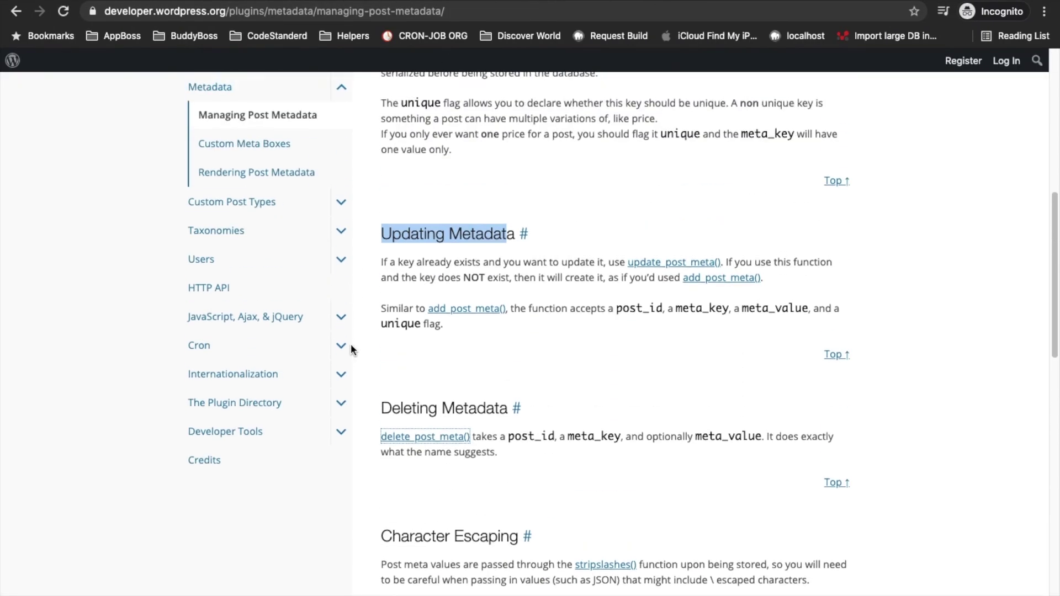
pyautogui.scroll(3, 569, 182)
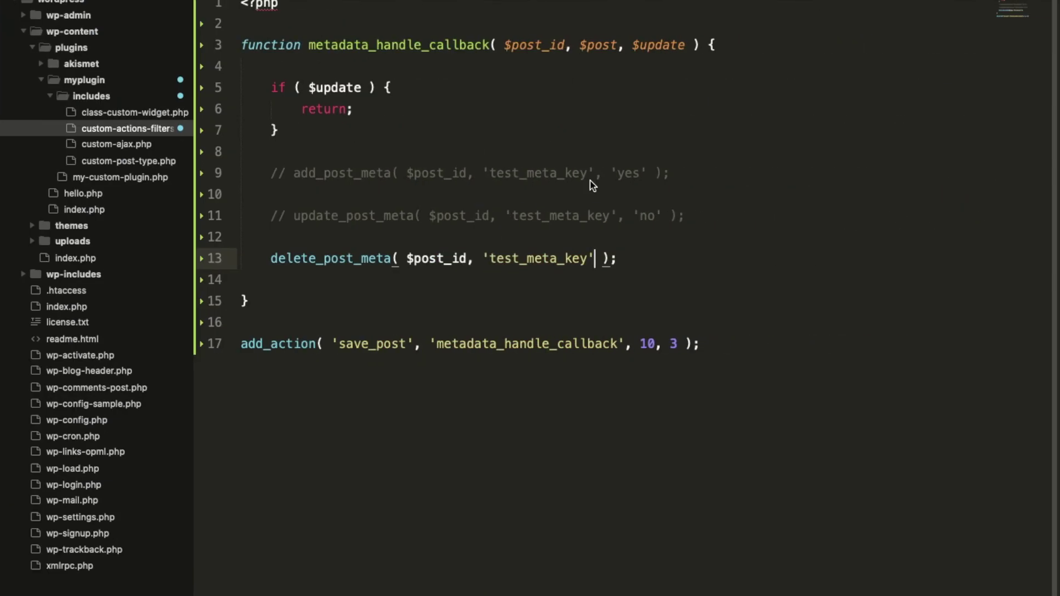
pyautogui.click(707, 342)
pyautogui.press('Return')
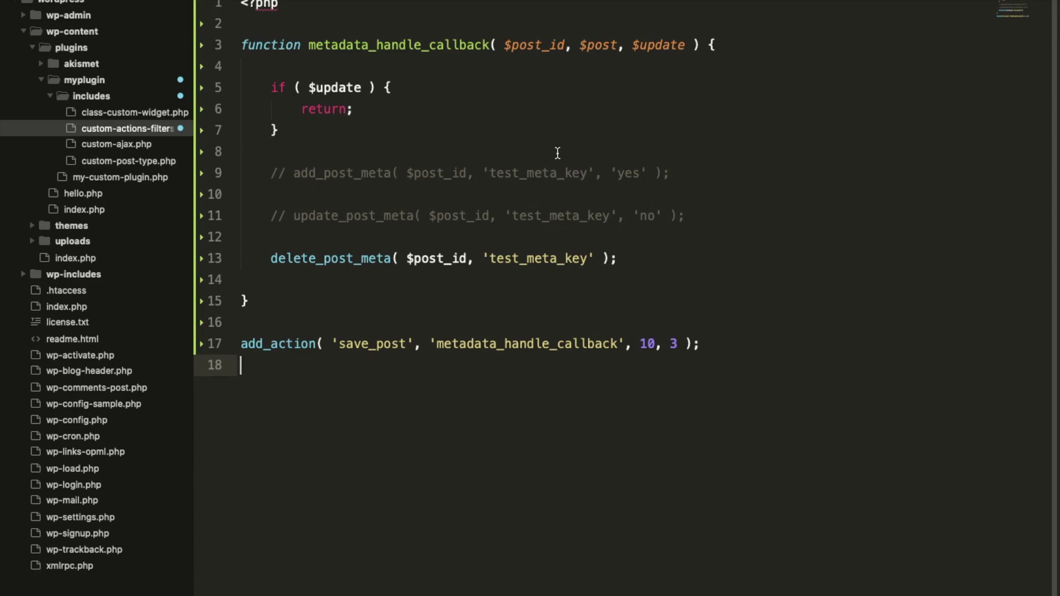